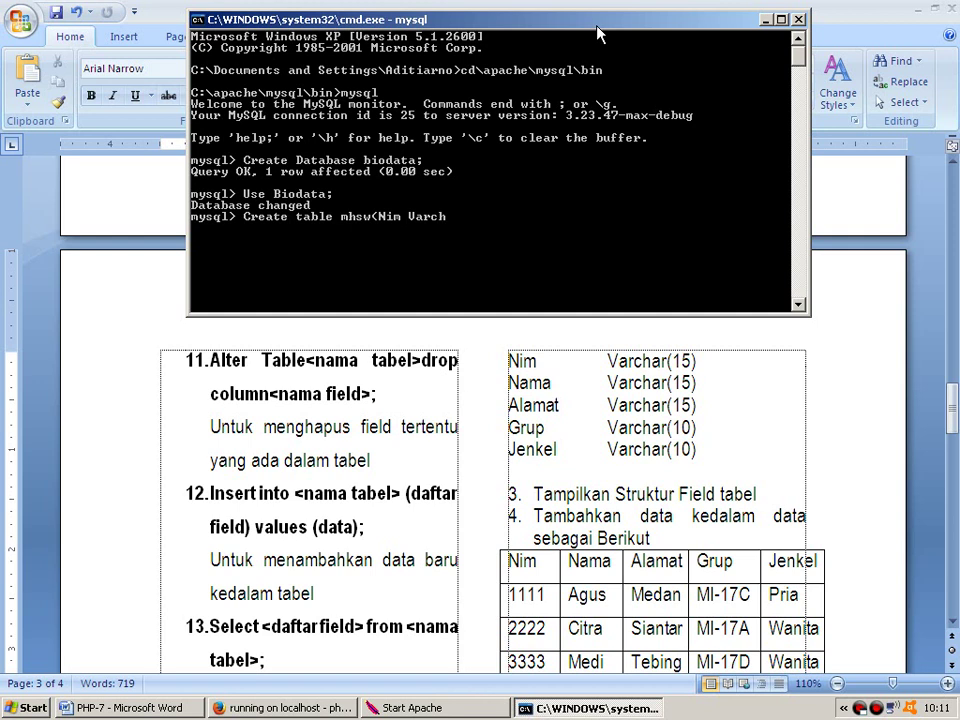
Finish creating table mhsw with Nim and Nama Varchar(15), Alamat Varchar(14), Grup and Jenkel Varchar(10), and describe its structure.
{"action": "type", "text": "(15), Nama B"}
{"action": "key", "text": "BackSpace"}
{"action": "type", "text": "Varchar"}
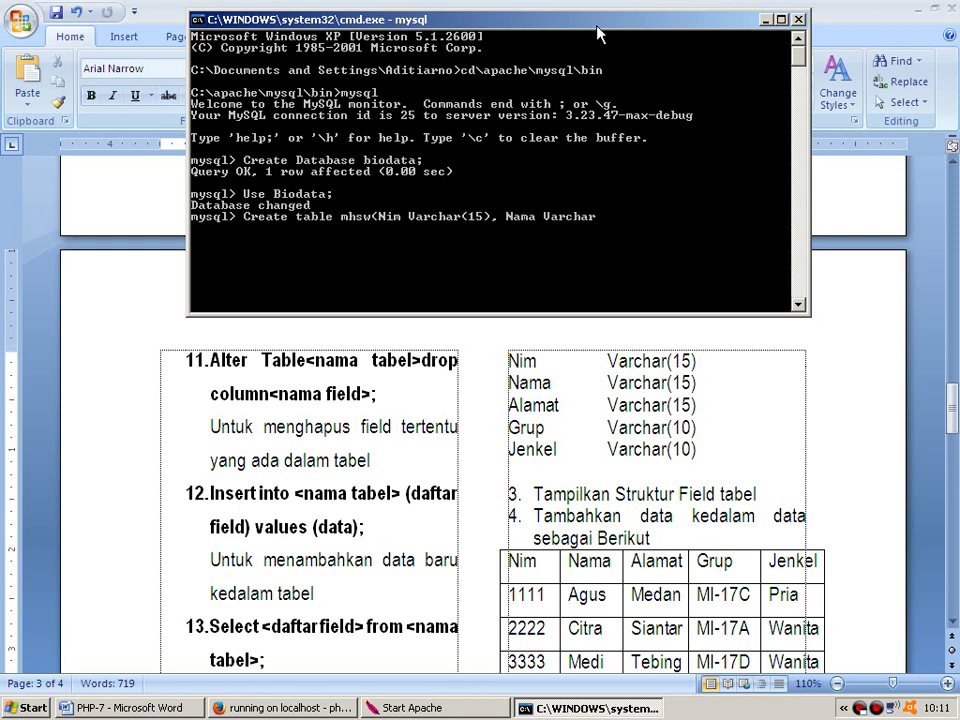
{"action": "type", "text": "(15), Alamat Varchar("}
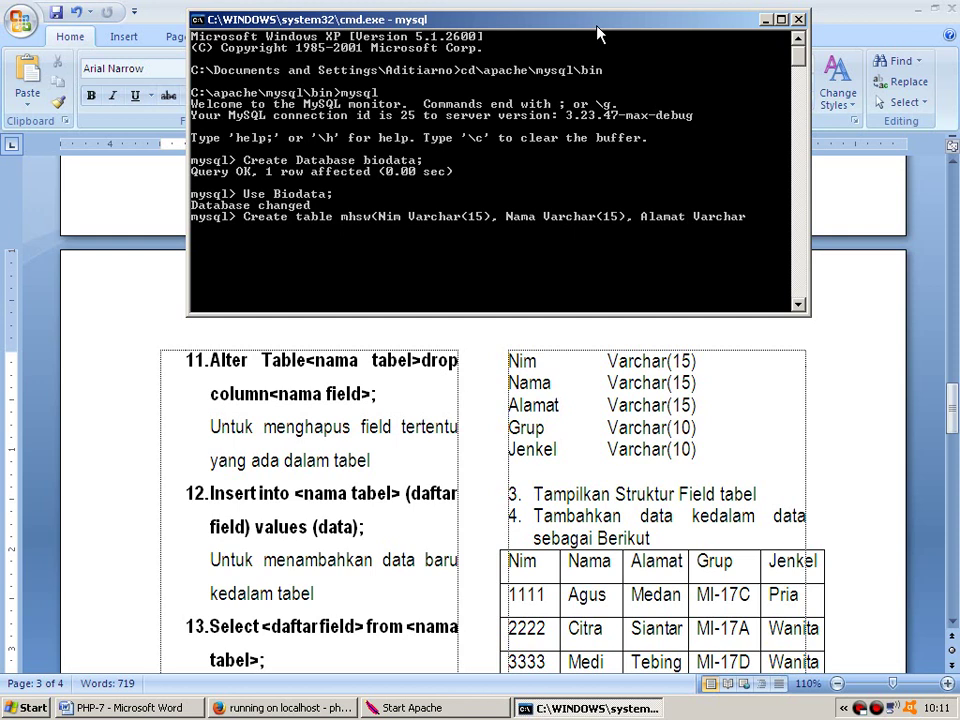
{"action": "type", "text": "14), Grup Varchar("}
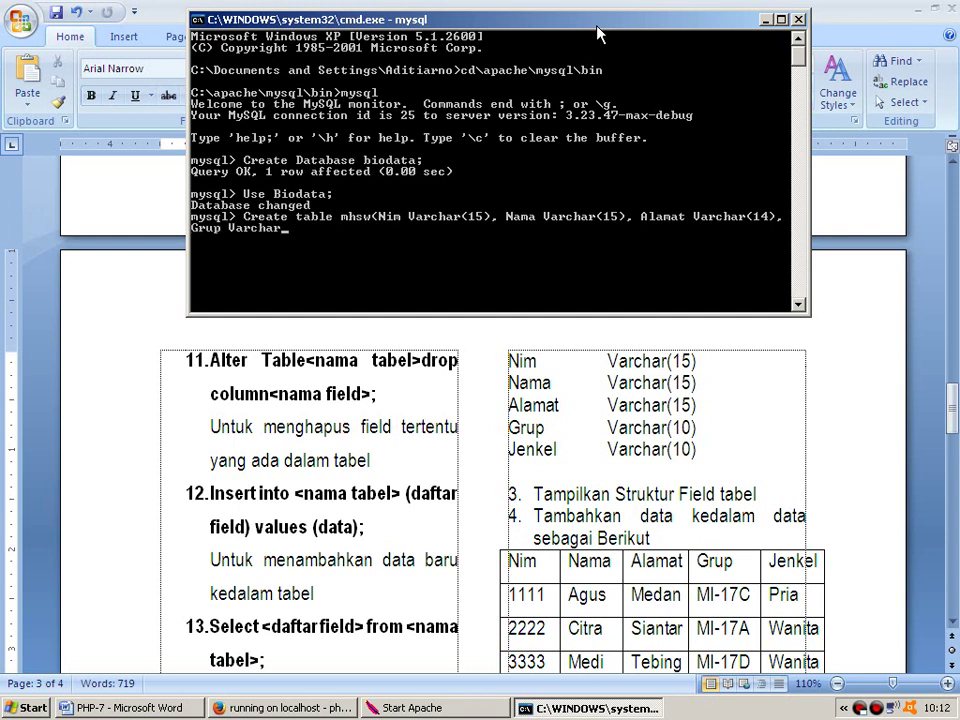
{"action": "type", "text": "10), Jenkel Var"}
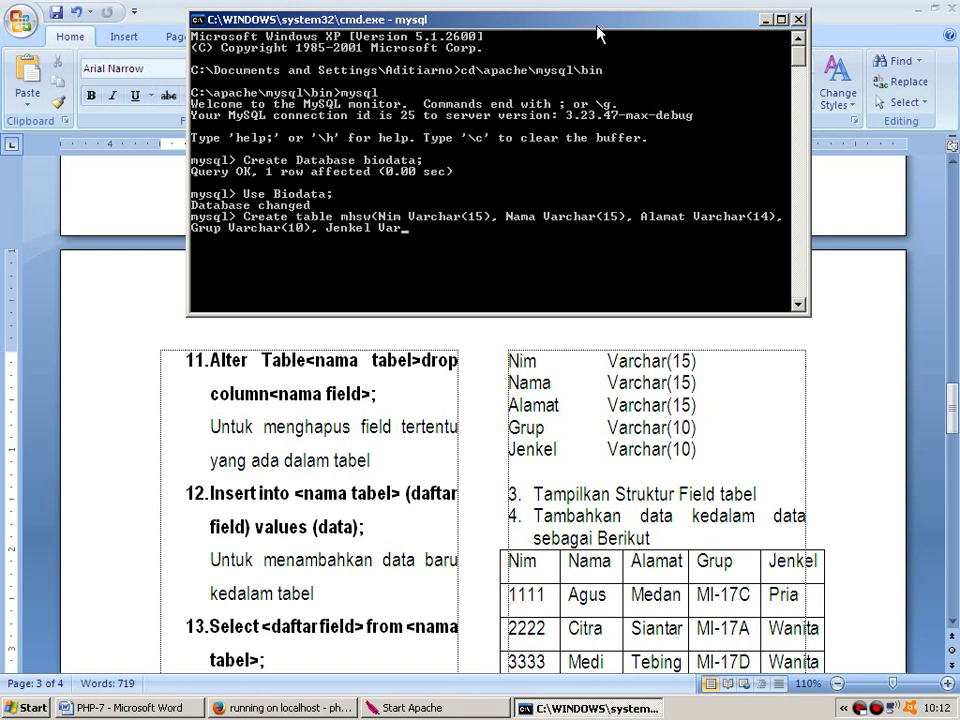
{"action": "type", "text": "char(10));"}
{"action": "key", "text": "Return"}
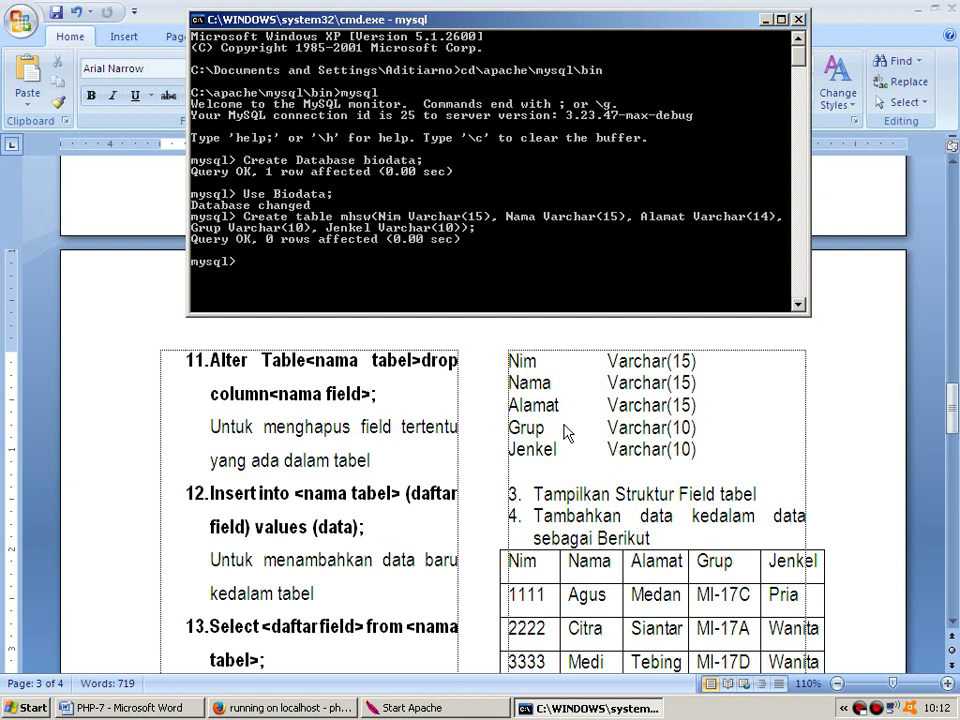
{"action": "type", "text": "Desc mhsw;"}
{"action": "key", "text": "Return"}
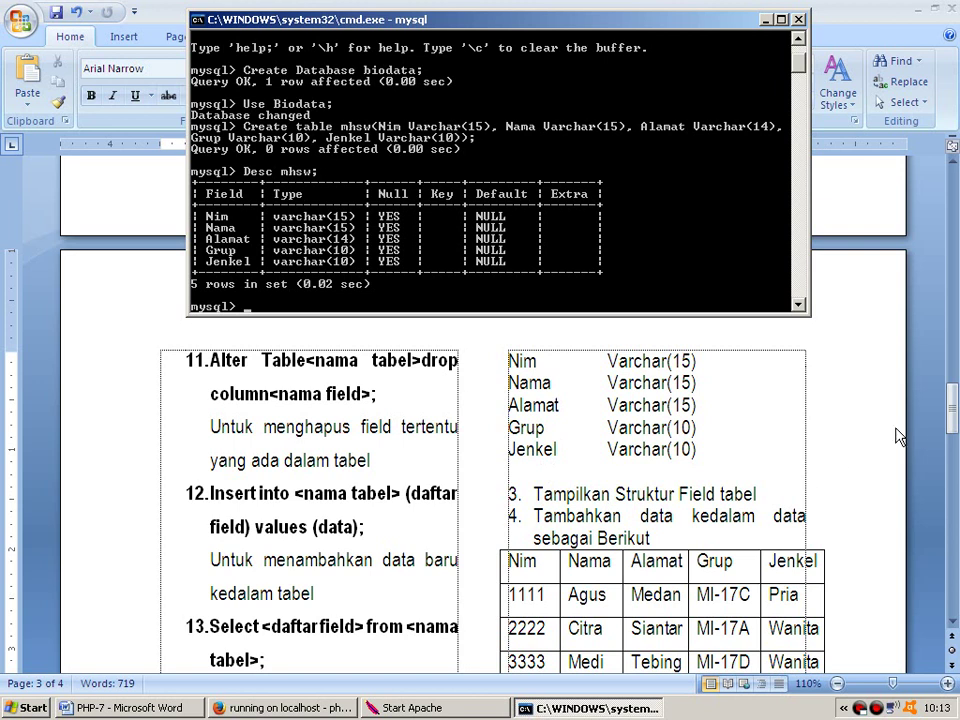
Insert the first student from the Word exercise into mhsw: the listed Nim and name, Alamat Medan, Grup MI-17C, Jenkel Pria.
{"action": "left_click_drag", "start_coordinate": [953, 425], "coordinate": [955, 455]}
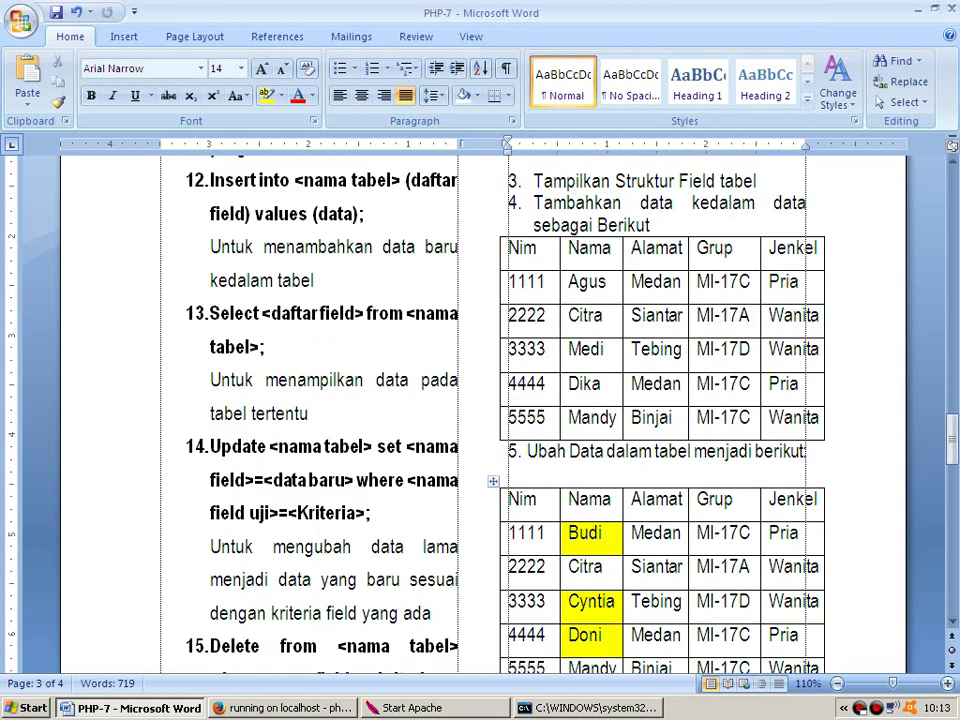
{"action": "left_click", "coordinate": [655, 708]}
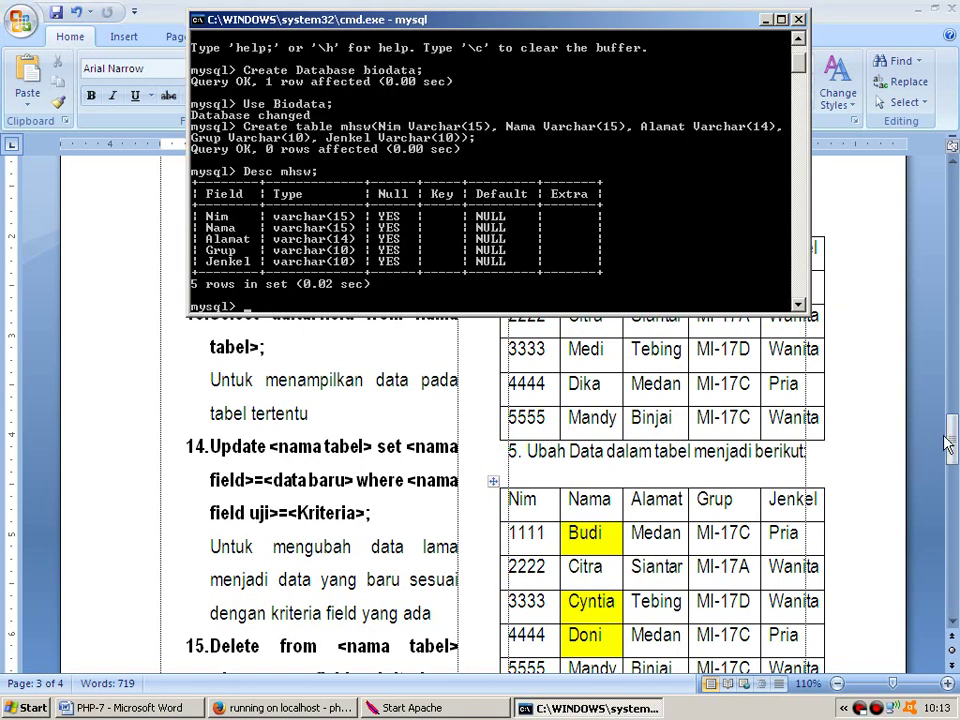
{"action": "mouse_move", "coordinate": [953, 446]}
{"action": "left_mouse_down"}
{"action": "mouse_move", "coordinate": [953, 412]}
{"action": "mouse_move", "coordinate": [953, 425]}
{"action": "left_mouse_up"}
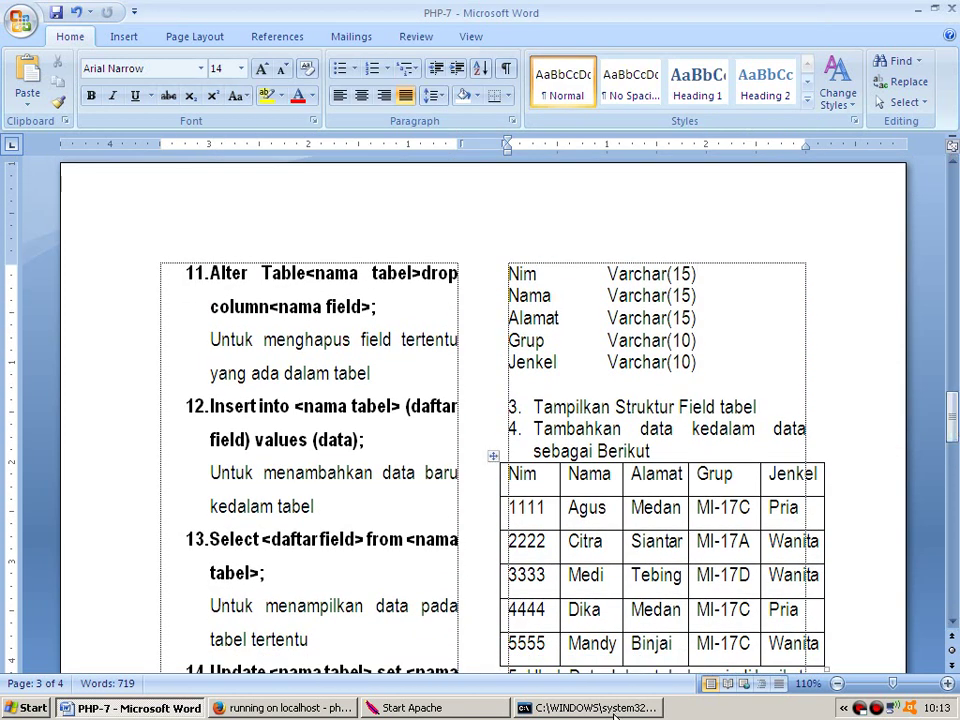
{"action": "left_click", "coordinate": [612, 709]}
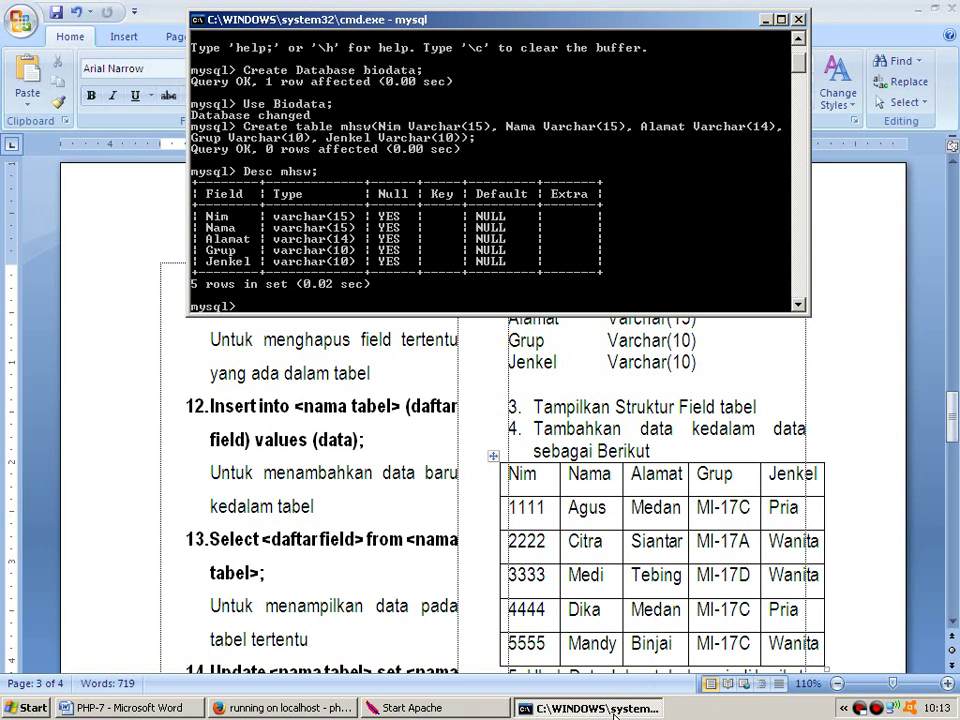
{"action": "type", "text": "Insert into mhsw values("}
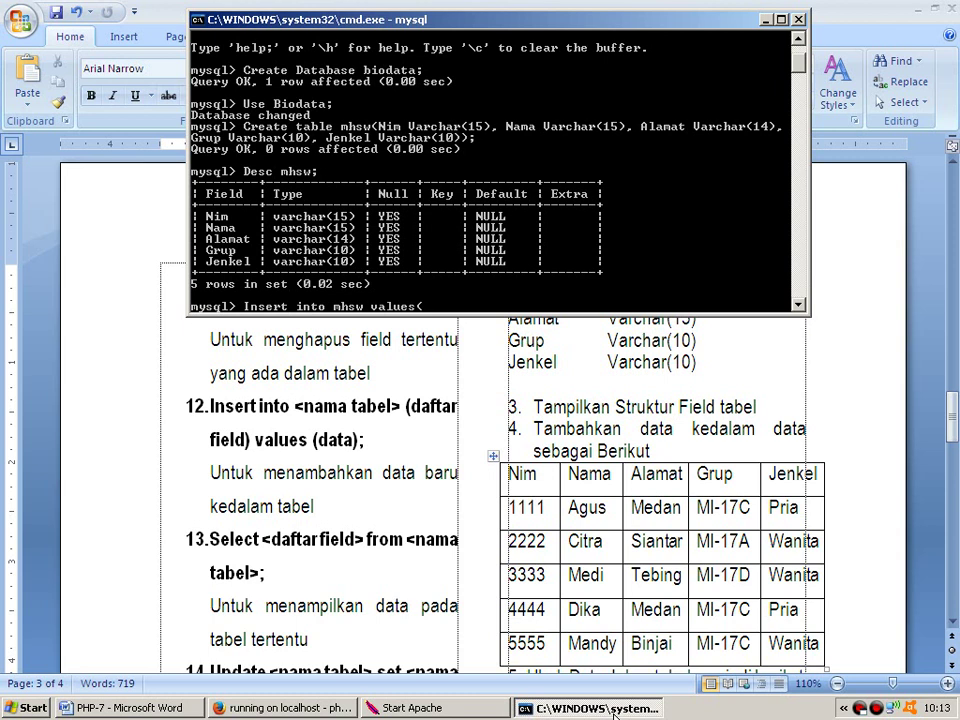
{"action": "type", "text": "\"11"}
{"action": "key", "text": "BackSpace"}
{"action": "key", "text": "BackSpace"}
{"action": "type", "text": "1111\",\"Agus\",\"M"}
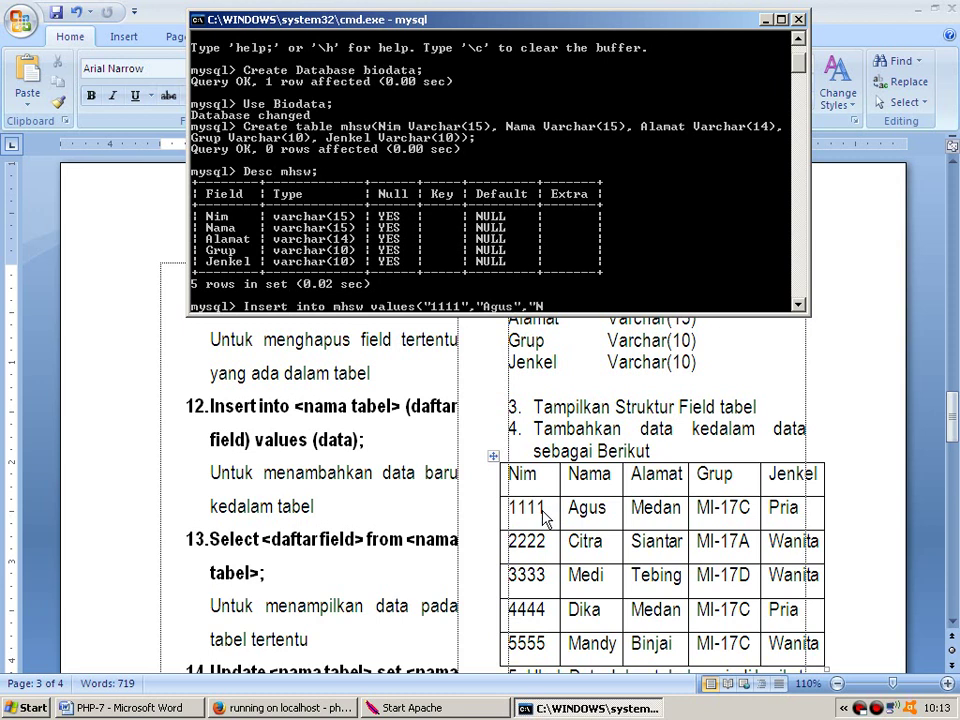
{"action": "type", "text": "edan\",\"MI-17C\","}
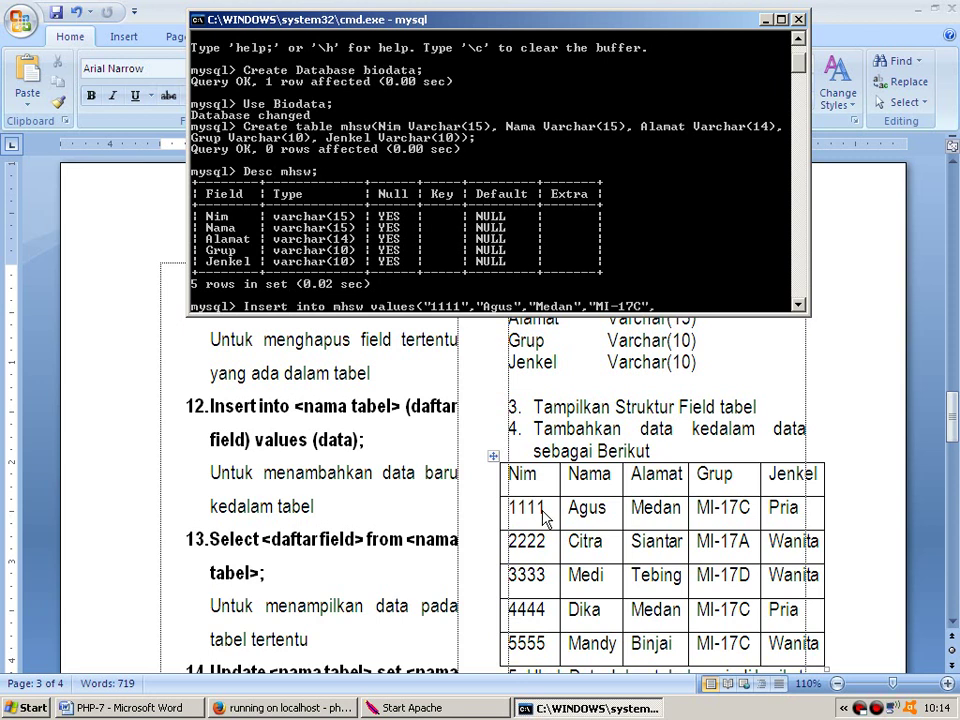
{"action": "type", "text": "\"Pria\");"}
{"action": "key", "text": "Return"}
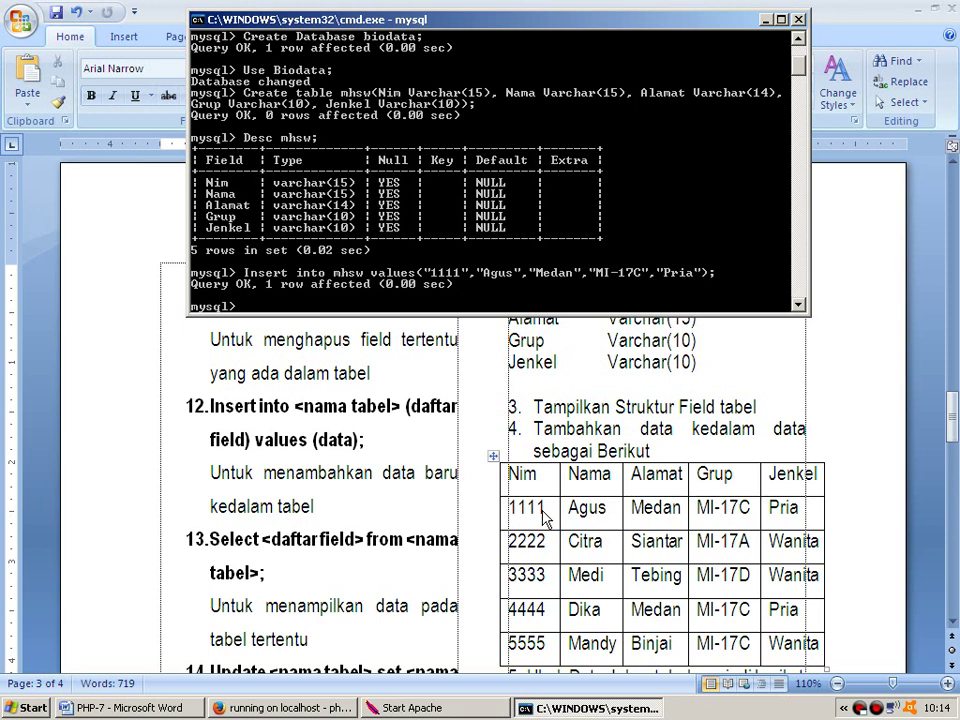
Reuse the previous insert statement and replace its Nim value with the second student's number.
{"action": "key", "text": "Up"}
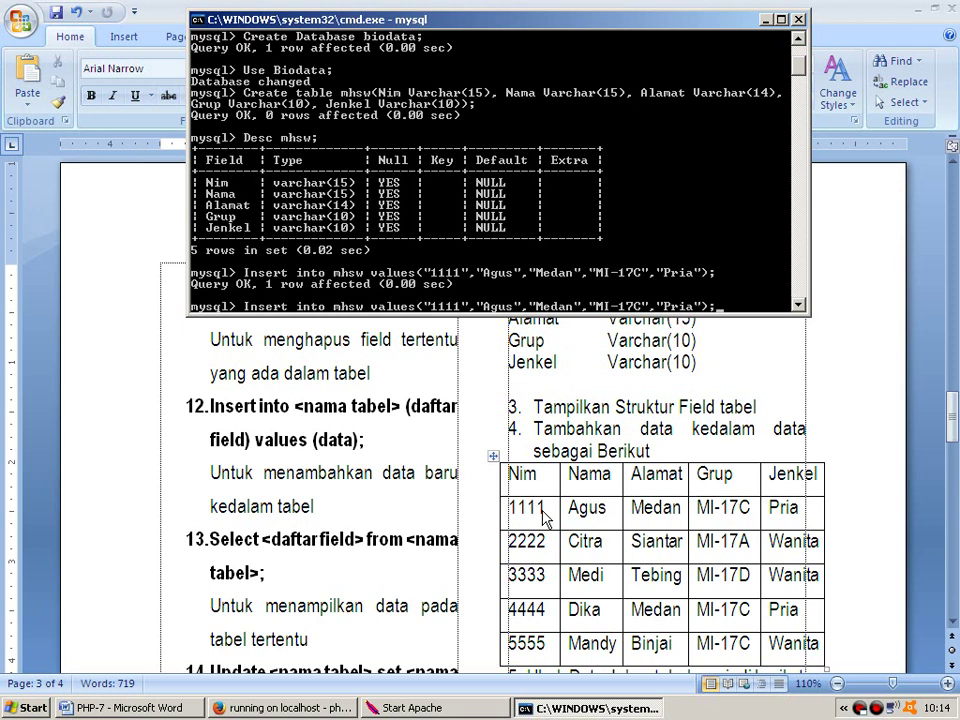
{"action": "key", "text": "Left"}
{"action": "key", "text": "Left"}
{"action": "key", "text": "Left"}
{"action": "key", "text": "Left"}
{"action": "key", "text": "Left"}
{"action": "key", "text": "Left"}
{"action": "key", "text": "Left"}
{"action": "key", "text": "Left"}
{"action": "key", "text": "Left"}
{"action": "key", "text": "Left"}
{"action": "key", "text": "Left"}
{"action": "key", "text": "Left"}
{"action": "key", "text": "Left"}
{"action": "key", "text": "Left"}
{"action": "key", "text": "Left"}
{"action": "key", "text": "Left"}
{"action": "key", "text": "Left"}
{"action": "key", "text": "Left"}
{"action": "key", "text": "Left"}
{"action": "key", "text": "Left"}
{"action": "key", "text": "Left"}
{"action": "key", "text": "Left"}
{"action": "key", "text": "Left"}
{"action": "key", "text": "Left"}
{"action": "key", "text": "Left"}
{"action": "key", "text": "Left"}
{"action": "key", "text": "Left"}
{"action": "key", "text": "Right"}
{"action": "key", "text": "Right"}
{"action": "key", "text": "Right"}
{"action": "key", "text": "BackSpace"}
{"action": "key", "text": "BackSpace"}
{"action": "key", "text": "BackSpace"}
{"action": "key", "text": "BackSpace"}
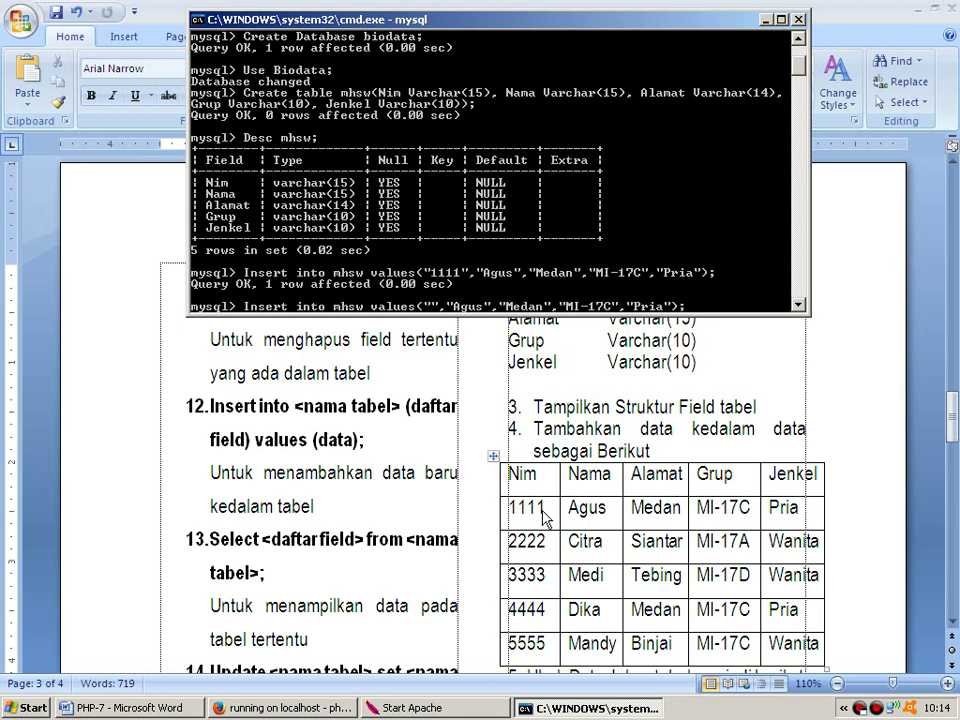
{"action": "type", "text": "2222"}
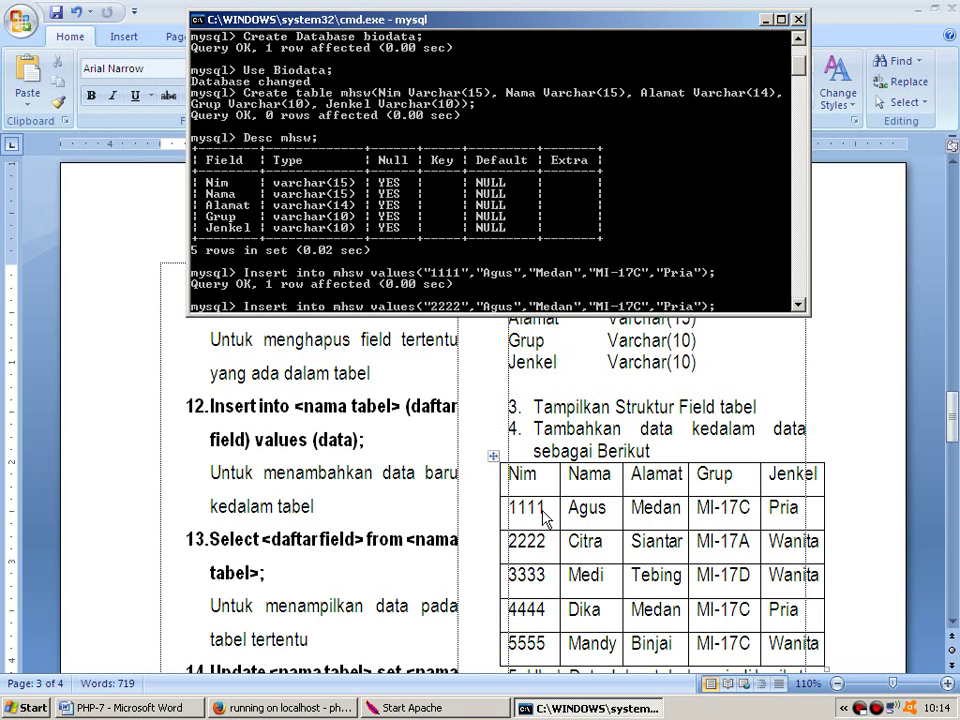
Change the recalled statement's Nama value to the second student's name and its Alamat value to Siantar.
{"action": "key", "text": "Right"}
{"action": "key", "text": "Right"}
{"action": "key", "text": "Right"}
{"action": "key", "text": "Right"}
{"action": "key", "text": "Right"}
{"action": "key", "text": "Right"}
{"action": "key", "text": "Right"}
{"action": "key", "text": "BackSpace"}
{"action": "key", "text": "BackSpace"}
{"action": "key", "text": "BackSpace"}
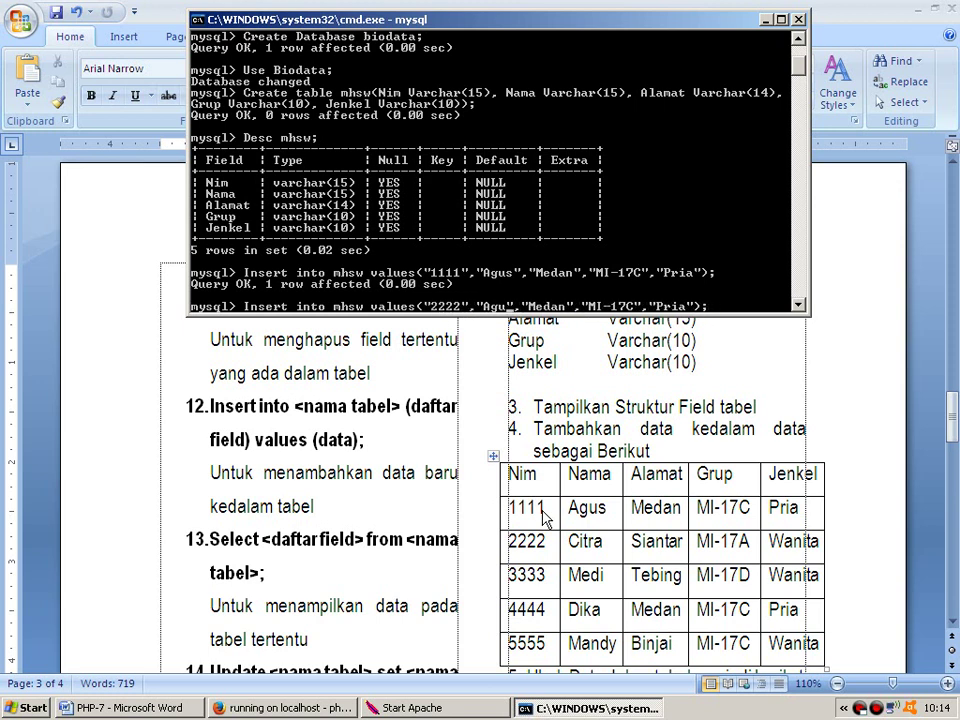
{"action": "key", "text": "BackSpace"}
{"action": "type", "text": "Citra"}
{"action": "key", "text": "BackSpace"}
{"action": "key", "text": "BackSpace"}
{"action": "key", "text": "BackSpace"}
{"action": "key", "text": "BackSpace"}
{"action": "key", "text": "BackSpace"}
{"action": "key", "text": "BackSpace"}
{"action": "type", "text": "Siantar"}
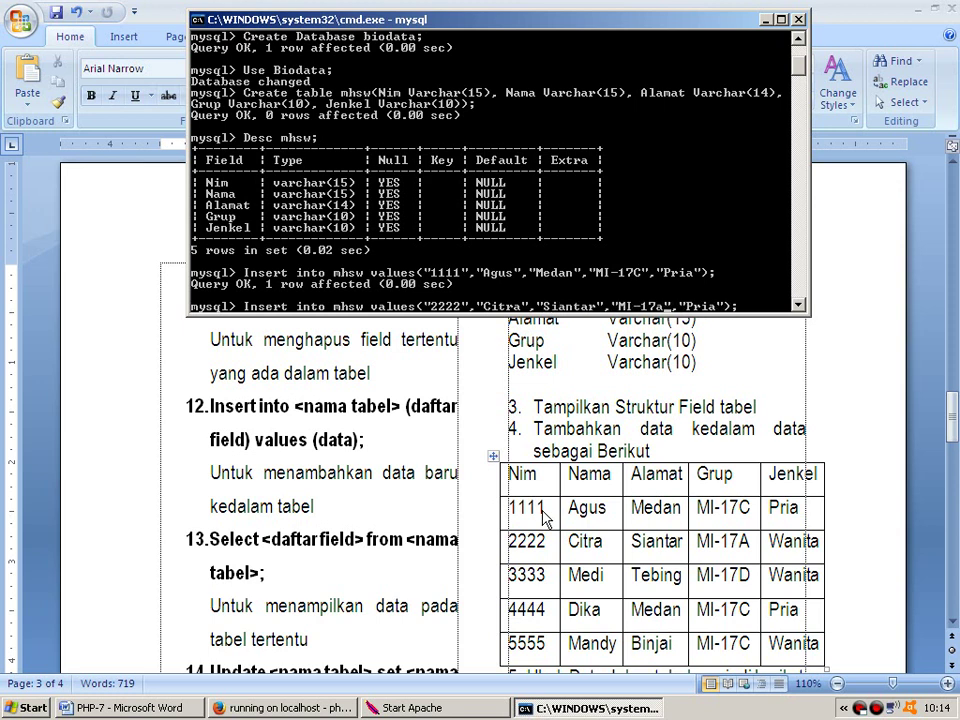
Set Grup to MI-17A and Jenkel to Wanita in the statement and insert the second student's record.
{"action": "key", "text": "BackSpace"}
{"action": "type", "text": "A"}
{"action": "key", "text": "BackSpace"}
{"action": "key", "text": "BackSpace"}
{"action": "key", "text": "BackSpace"}
{"action": "key", "text": "BackSpace"}
{"action": "type", "text": "Wanita"}
{"action": "key", "text": "End"}
{"action": "key", "text": "Return"}
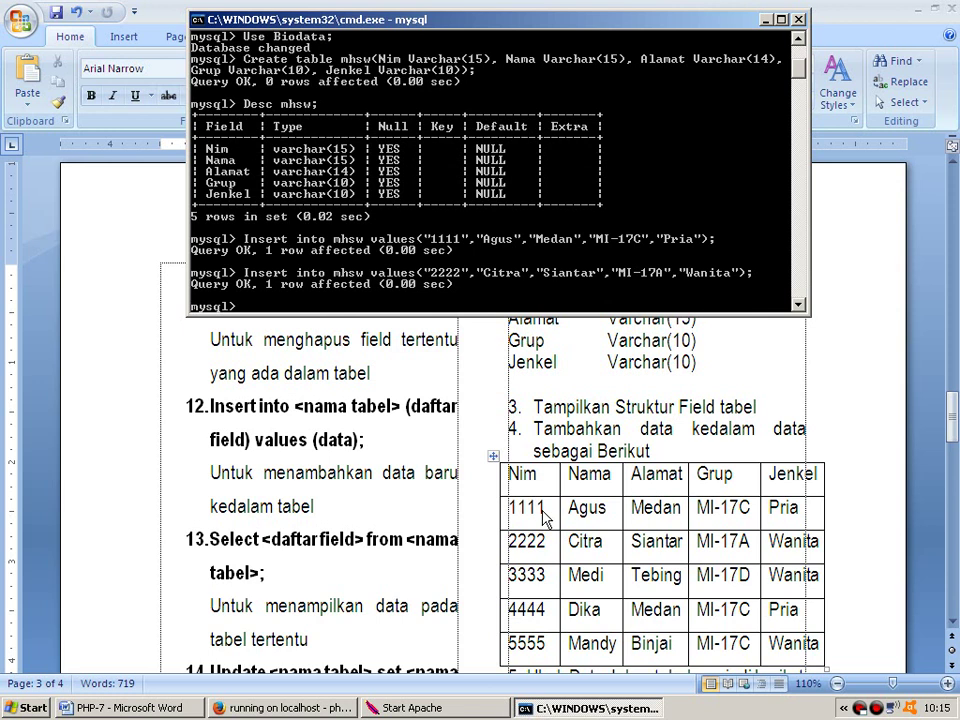
Reuse the second student's insert statement and replace its Nim value with the third student's number.
{"action": "key", "text": "Up"}
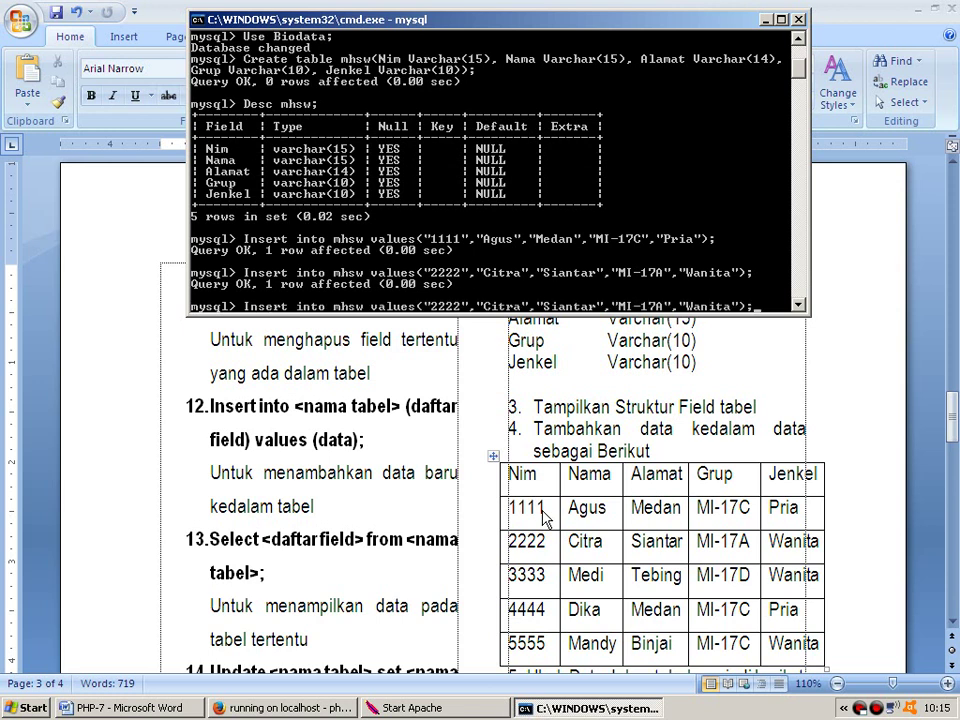
{"action": "key", "text": "Left"}
{"action": "key", "text": "Left"}
{"action": "key", "text": "Left"}
{"action": "key", "text": "Left"}
{"action": "key", "text": "Left"}
{"action": "key", "text": "Left"}
{"action": "key", "text": "Left"}
{"action": "key", "text": "Left"}
{"action": "key", "text": "Left"}
{"action": "key", "text": "Left"}
{"action": "key", "text": "Left"}
{"action": "key", "text": "Left"}
{"action": "key", "text": "Left"}
{"action": "key", "text": "Left"}
{"action": "key", "text": "Left"}
{"action": "key", "text": "Left"}
{"action": "key", "text": "Left"}
{"action": "key", "text": "Left"}
{"action": "key", "text": "Left"}
{"action": "key", "text": "Left"}
{"action": "key", "text": "Left"}
{"action": "key", "text": "Left"}
{"action": "key", "text": "Left"}
{"action": "key", "text": "Left"}
{"action": "key", "text": "Left"}
{"action": "key", "text": "BackSpace"}
{"action": "key", "text": "BackSpace"}
{"action": "key", "text": "BackSpace"}
{"action": "key", "text": "BackSpace"}
{"action": "type", "text": "3333"}
Change the recalled statement's Nama value to the third student's name and its Alamat value to Medan.
{"action": "key", "text": "BackSpace"}
{"action": "key", "text": "BackSpace"}
{"action": "key", "text": "BackSpace"}
{"action": "key", "text": "BackSpace"}
{"action": "key", "text": "BackSpace"}
{"action": "type", "text": "Medi"}
{"action": "key", "text": "Right"}
{"action": "key", "text": "Right"}
{"action": "key", "text": "Right"}
{"action": "key", "text": "Right"}
{"action": "key", "text": "BackSpace"}
{"action": "key", "text": "BackSpace"}
{"action": "key", "text": "BackSpace"}
{"action": "key", "text": "BackSpace"}
{"action": "key", "text": "BackSpace"}
{"action": "key", "text": "BackSpace"}
{"action": "key", "text": "BackSpace"}
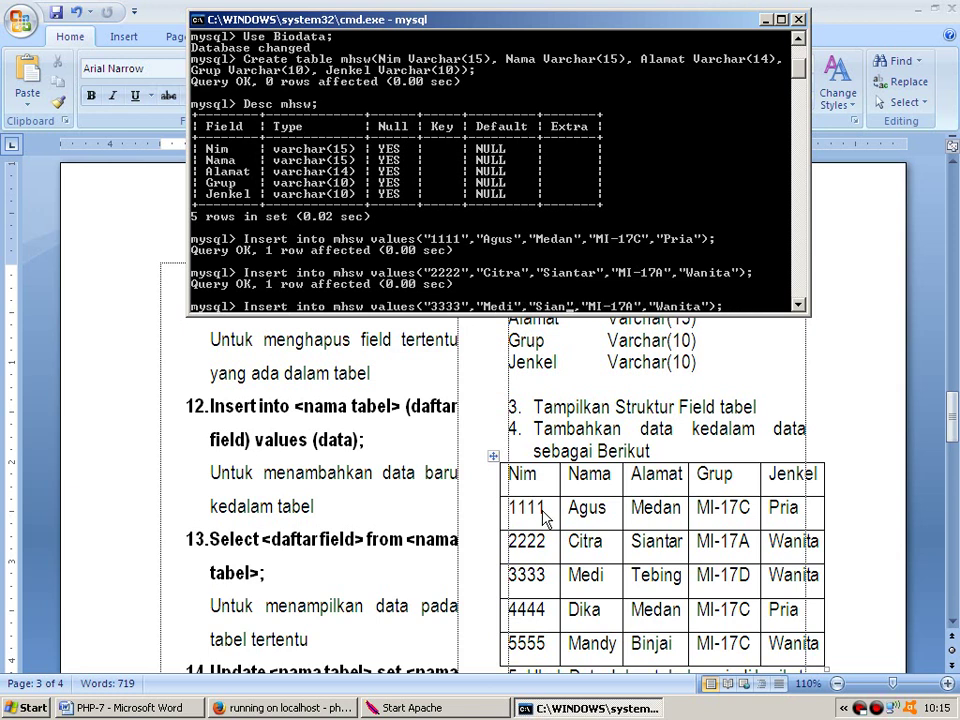
{"action": "type", "text": "Medan"}
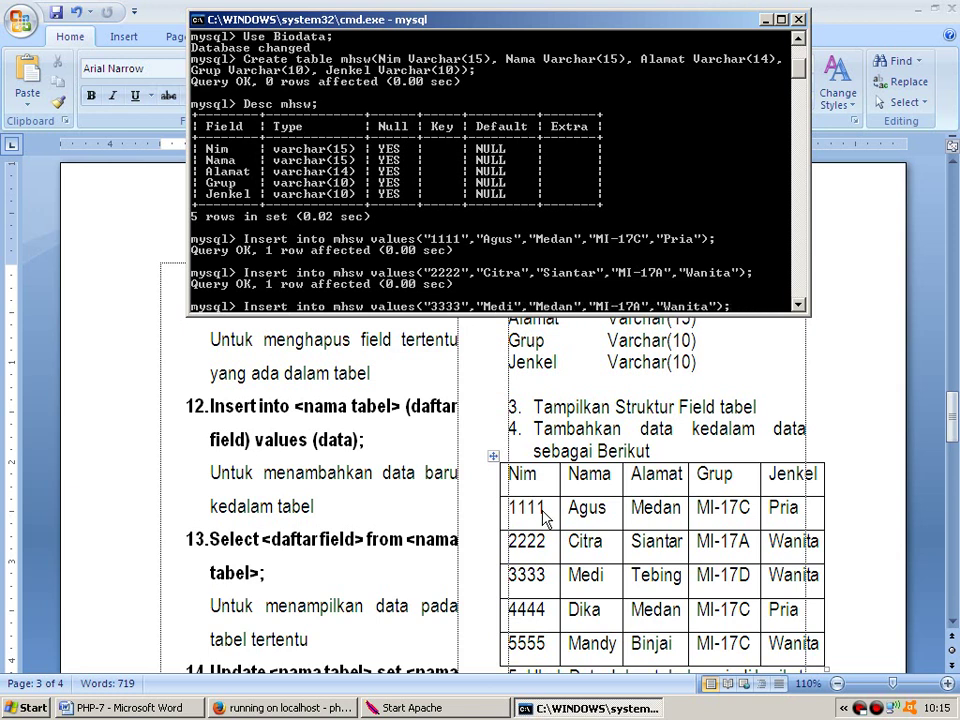
Set Grup to MI-17D in the statement and insert the third student's record into mhsw.
{"action": "key", "text": "Right"}
{"action": "key", "text": "Right"}
{"action": "key", "text": "Right"}
{"action": "key", "text": "Right"}
{"action": "key", "text": "Right"}
{"action": "key", "text": "Right"}
{"action": "key", "text": "Right"}
{"action": "key", "text": "Right"}
{"action": "key", "text": "Right"}
{"action": "key", "text": "BackSpace"}
{"action": "type", "text": "D"}
{"action": "key", "text": "Return"}
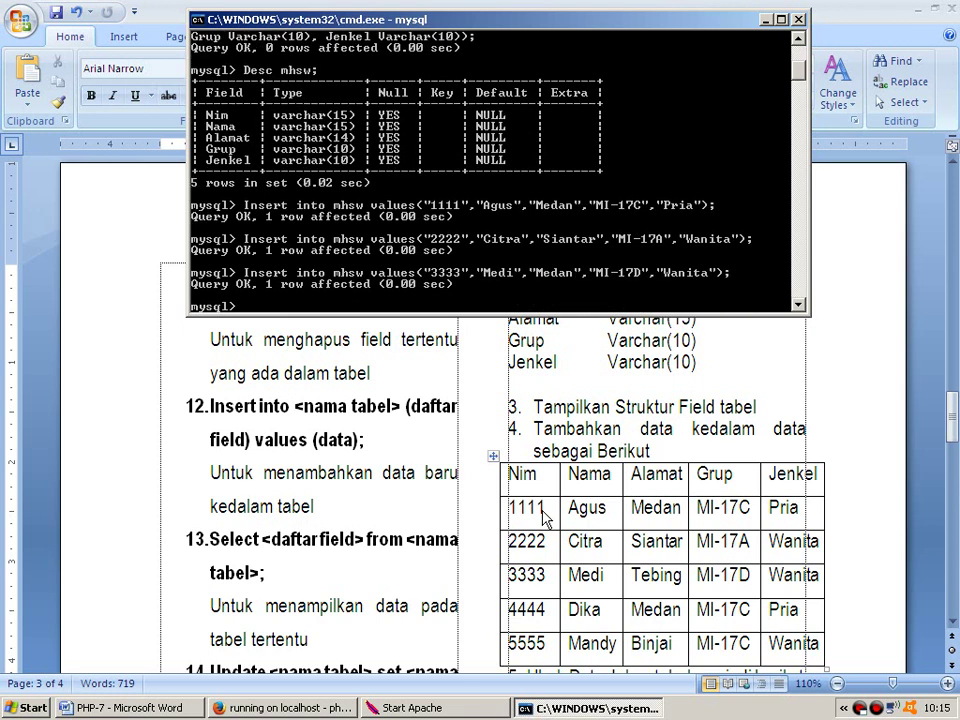
Reuse the third student's insert statement and replace its Nim value with the fourth student's number.
{"action": "key", "text": "Up"}
{"action": "key", "text": "Left"}
{"action": "key", "text": "Left"}
{"action": "key", "text": "Left"}
{"action": "key", "text": "Left"}
{"action": "key", "text": "Left"}
{"action": "key", "text": "Left"}
{"action": "key", "text": "Left"}
{"action": "key", "text": "Left"}
{"action": "key", "text": "Left"}
{"action": "key", "text": "Left"}
{"action": "key", "text": "Left"}
{"action": "key", "text": "Left"}
{"action": "key", "text": "Left"}
{"action": "key", "text": "Left"}
{"action": "key", "text": "Left"}
{"action": "key", "text": "Left"}
{"action": "key", "text": "Left"}
{"action": "key", "text": "Left"}
{"action": "key", "text": "Left"}
{"action": "key", "text": "Left"}
{"action": "key", "text": "BackSpace"}
{"action": "key", "text": "BackSpace"}
{"action": "key", "text": "BackSpace"}
{"action": "key", "text": "BackSpace"}
{"action": "type", "text": "4444"}
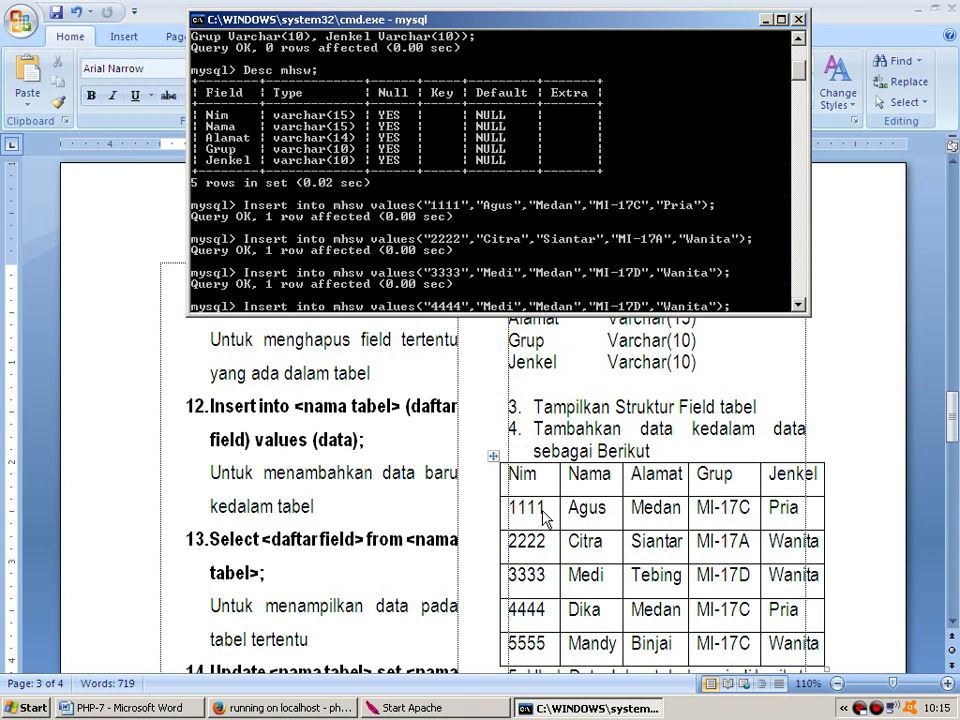
Change the recalled statement's Nama value to the fourth student's name.
{"action": "key", "text": "Right"}
{"action": "key", "text": "Right"}
{"action": "key", "text": "Right"}
{"action": "key", "text": "Right"}
{"action": "key", "text": "Right"}
{"action": "key", "text": "Right"}
{"action": "key", "text": "Right"}
{"action": "key", "text": "BackSpace"}
{"action": "key", "text": "BackSpace"}
{"action": "key", "text": "BackSpace"}
{"action": "key", "text": "BackSpace"}
{"action": "type", "text": "dI"}
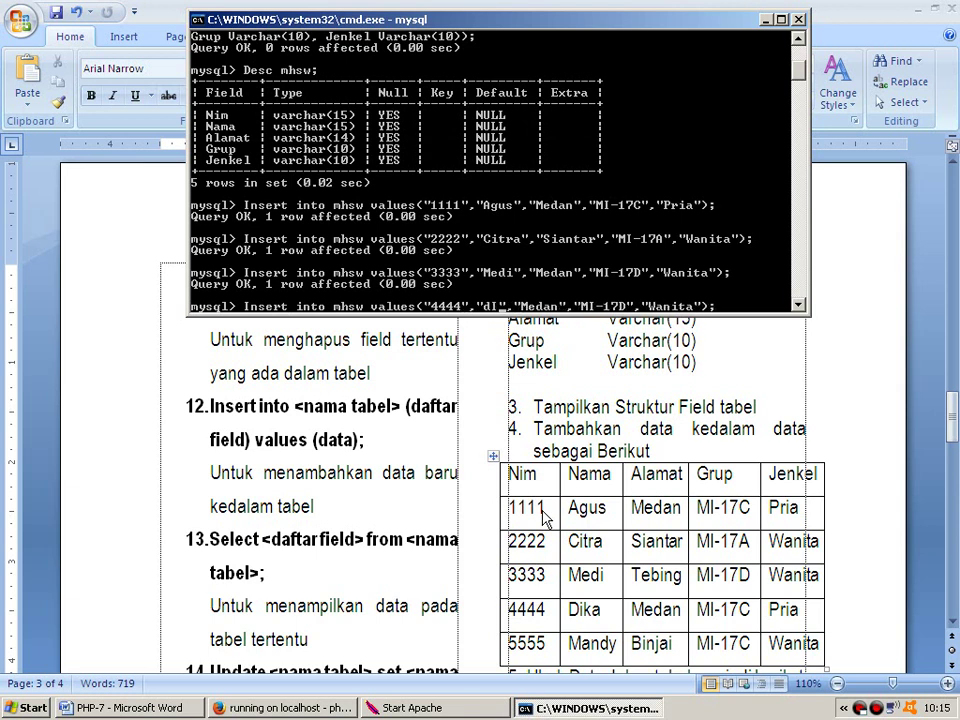
{"action": "type", "text": "ka"}
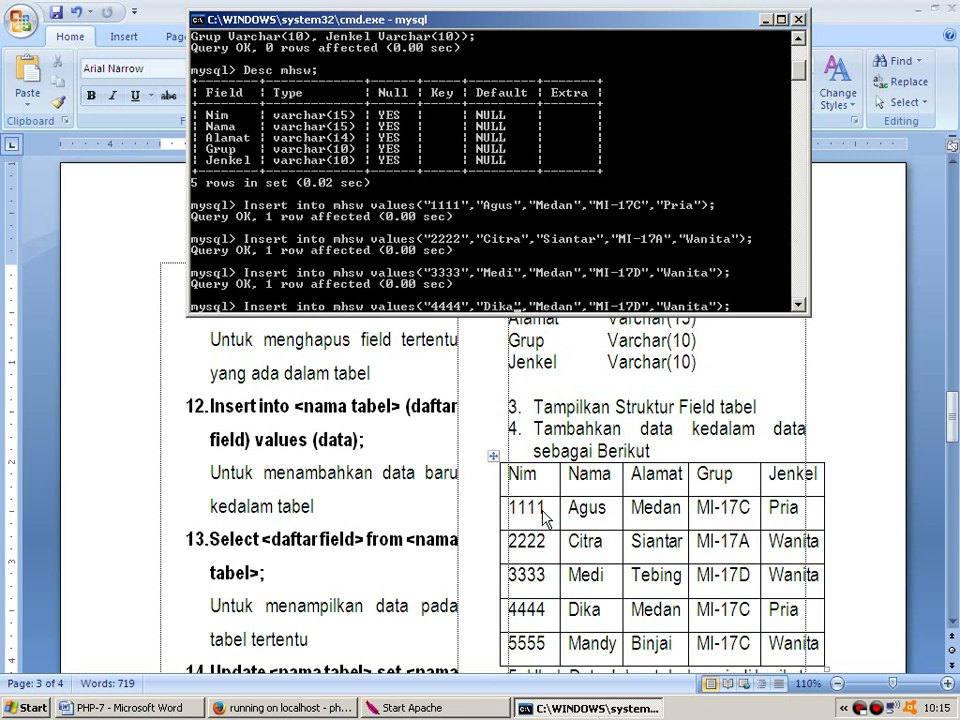
Set Grup to MI-17C and Jenkel to Pria in the statement and insert the fourth student's record into mhsw.
{"action": "key", "text": "Right"}
{"action": "key", "text": "Right"}
{"action": "key", "text": "Right"}
{"action": "key", "text": "Right"}
{"action": "key", "text": "Right"}
{"action": "key", "text": "Right"}
{"action": "key", "text": "Right"}
{"action": "key", "text": "Right"}
{"action": "key", "text": "Right"}
{"action": "key", "text": "Right"}
{"action": "key", "text": "Right"}
{"action": "key", "text": "Right"}
{"action": "key", "text": "Right"}
{"action": "key", "text": "BackSpace"}
{"action": "type", "text": "C"}
{"action": "key", "text": "Right"}
{"action": "key", "text": "Right"}
{"action": "key", "text": "Right"}
{"action": "key", "text": "Right"}
{"action": "key", "text": "BackSpace"}
{"action": "key", "text": "BackSpace"}
{"action": "key", "text": "BackSpace"}
{"action": "key", "text": "BackSpace"}
{"action": "key", "text": "BackSpace"}
{"action": "key", "text": "BackSpace"}
{"action": "type", "text": "Pria"}
{"action": "key", "text": "Return"}
Reuse the fourth student's insert statement and replace its Nim value with the fifth student's number.
{"action": "key", "text": "Up"}
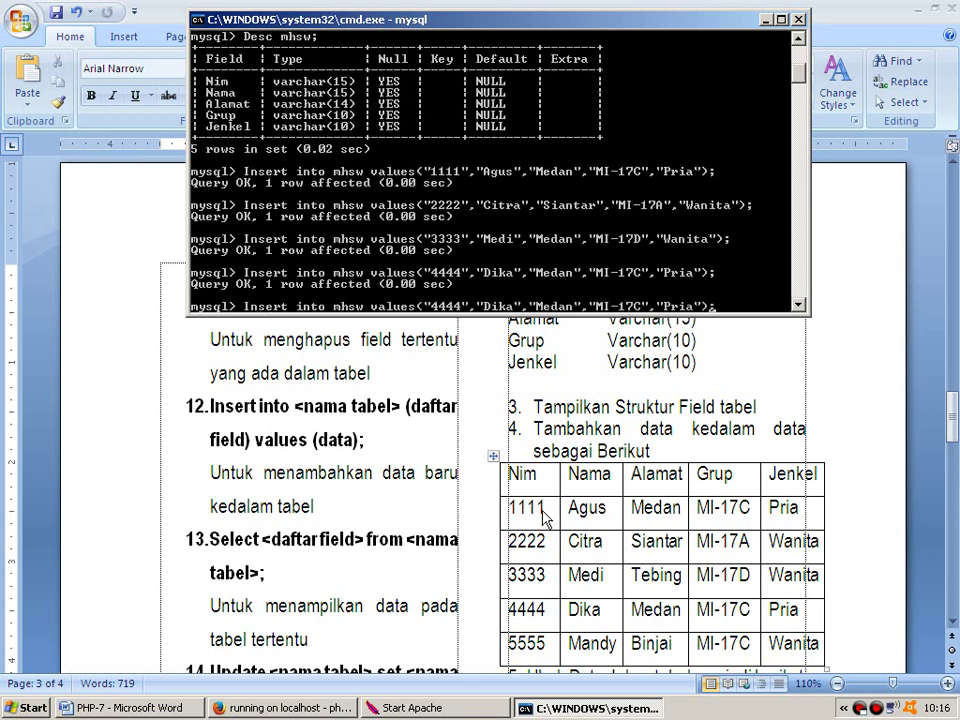
{"action": "key", "text": "Left"}
{"action": "key", "text": "Left"}
{"action": "key", "text": "Left"}
{"action": "key", "text": "Left"}
{"action": "key", "text": "Left"}
{"action": "key", "text": "Left"}
{"action": "key", "text": "Left"}
{"action": "key", "text": "Left"}
{"action": "key", "text": "Left"}
{"action": "key", "text": "Left"}
{"action": "key", "text": "Left"}
{"action": "key", "text": "Left"}
{"action": "key", "text": "Left"}
{"action": "key", "text": "Left"}
{"action": "key", "text": "Left"}
{"action": "key", "text": "Left"}
{"action": "key", "text": "Left"}
{"action": "key", "text": "Left"}
{"action": "key", "text": "Left"}
{"action": "key", "text": "Left"}
{"action": "key", "text": "BackSpace"}
{"action": "key", "text": "BackSpace"}
{"action": "key", "text": "BackSpace"}
{"action": "key", "text": "BackSpace"}
{"action": "type", "text": "5555"}
Change the recalled statement's Nama value to the fifth student's name and its Alamat value to Binjai.
{"action": "key", "text": "Right"}
{"action": "key", "text": "Right"}
{"action": "key", "text": "Right"}
{"action": "key", "text": "Right"}
{"action": "key", "text": "Right"}
{"action": "key", "text": "Right"}
{"action": "key", "text": "Right"}
{"action": "key", "text": "BackSpace"}
{"action": "key", "text": "BackSpace"}
{"action": "key", "text": "BackSpace"}
{"action": "key", "text": "BackSpace"}
{"action": "type", "text": "Mandy\""}
{"action": "key", "text": "Right"}
{"action": "key", "text": "Right"}
{"action": "key", "text": "Right"}
{"action": "key", "text": "Right"}
{"action": "key", "text": "Right"}
{"action": "key", "text": "Right"}
{"action": "key", "text": "Right"}
{"action": "key", "text": "BackSpace"}
{"action": "key", "text": "BackSpace"}
{"action": "key", "text": "BackSpace"}
{"action": "key", "text": "BackSpace"}
{"action": "key", "text": "BackSpace"}
{"action": "type", "text": "Binjai"}
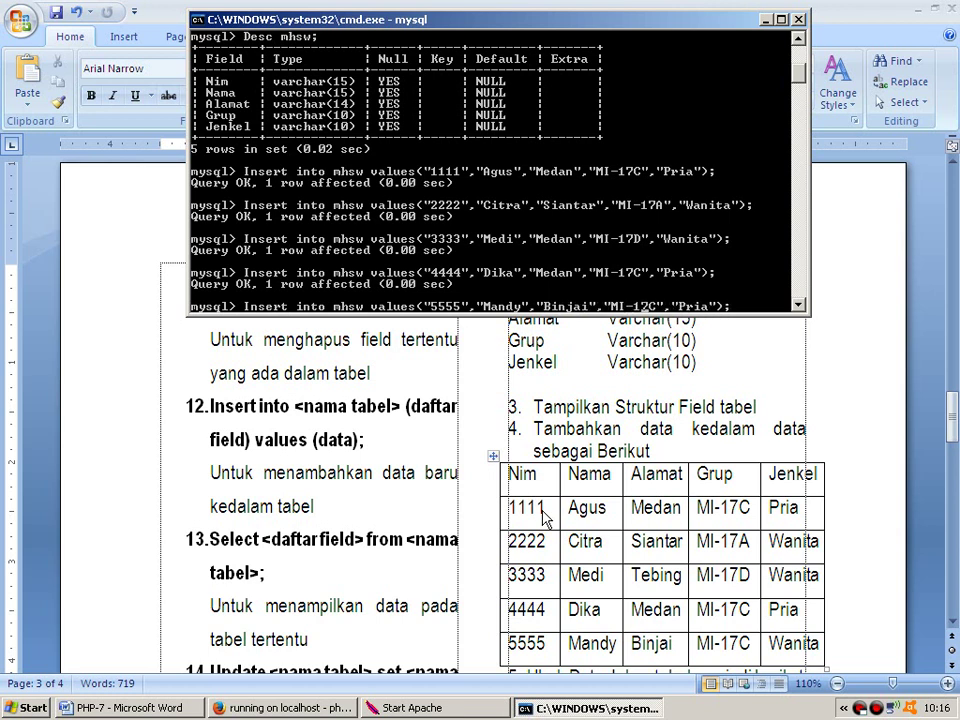
Set Jenkel to Wanita in the statement and insert the fifth student's record into mhsw.
{"action": "key", "text": "Right"}
{"action": "key", "text": "Right"}
{"action": "key", "text": "Right"}
{"action": "key", "text": "Right"}
{"action": "key", "text": "Delete"}
{"action": "key", "text": "Delete"}
{"action": "key", "text": "Delete"}
{"action": "key", "text": "BackSpace"}
{"action": "type", "text": "w"}
{"action": "key", "text": "BackSpace"}
{"action": "type", "text": "Wanita"}
{"action": "key", "text": "Return"}
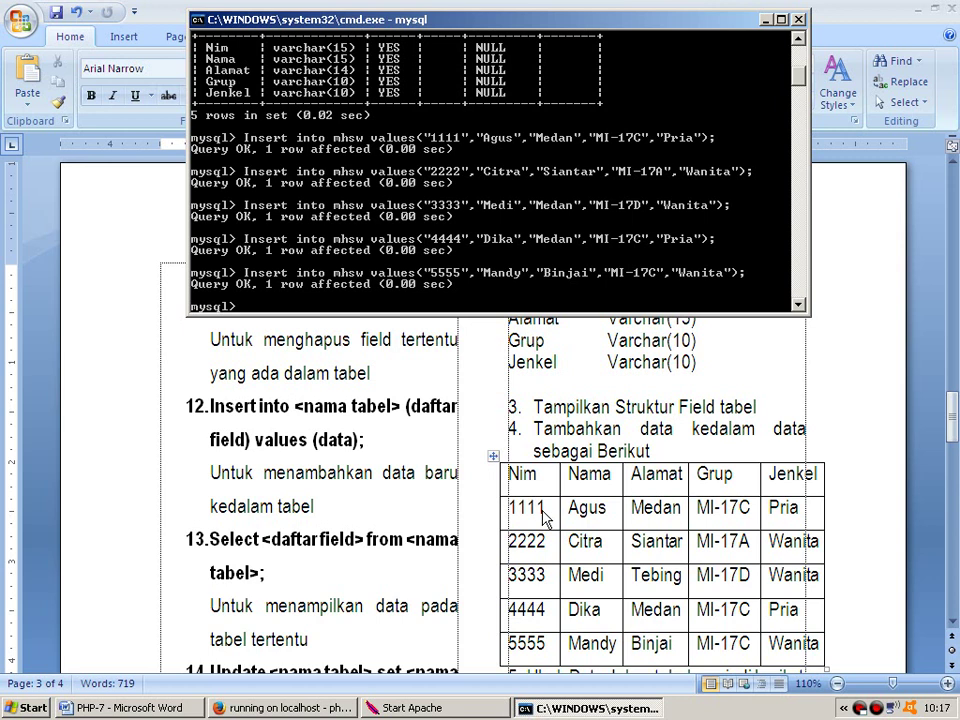
Query all columns and records of the mhsw table with a select statement.
{"action": "type", "text": "select * fro"}
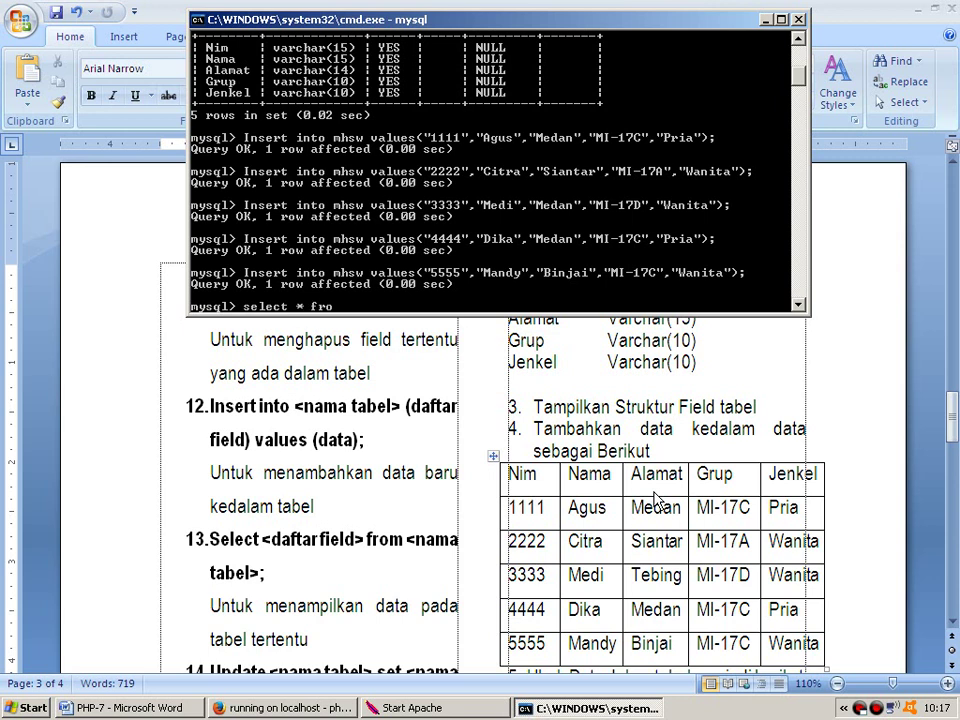
{"action": "type", "text": "m mhsw;"}
{"action": "key", "text": "Return"}
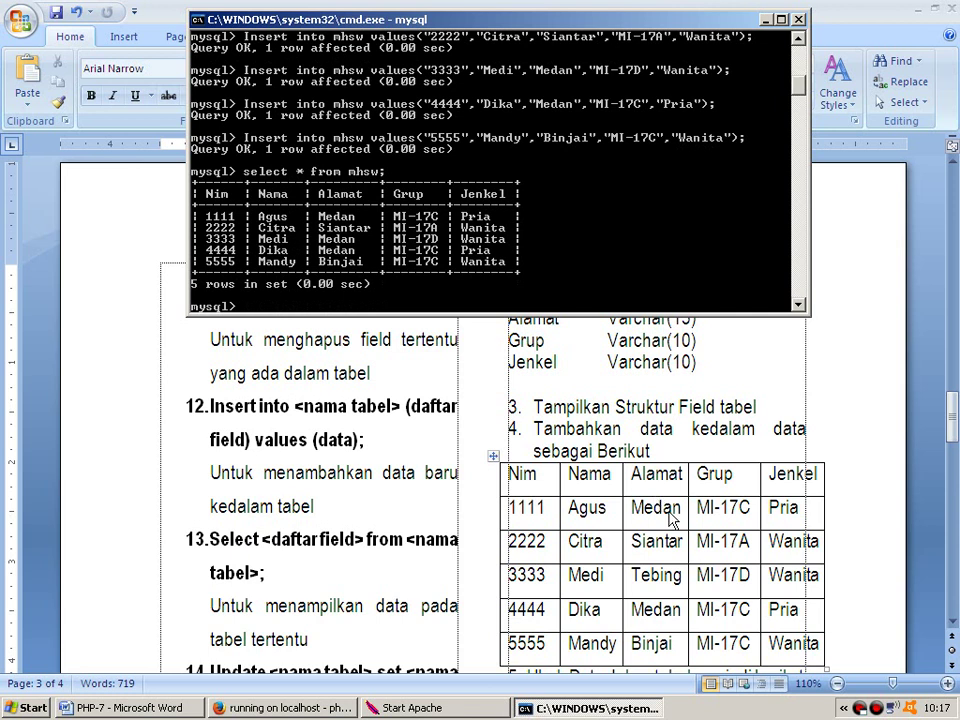
Following exercise 5 in the Word document, update the first student's Nama in mhsw to the highlighted new name, matching the record by Nim.
{"action": "left_click_drag", "start_coordinate": [952, 427], "coordinate": [952, 449]}
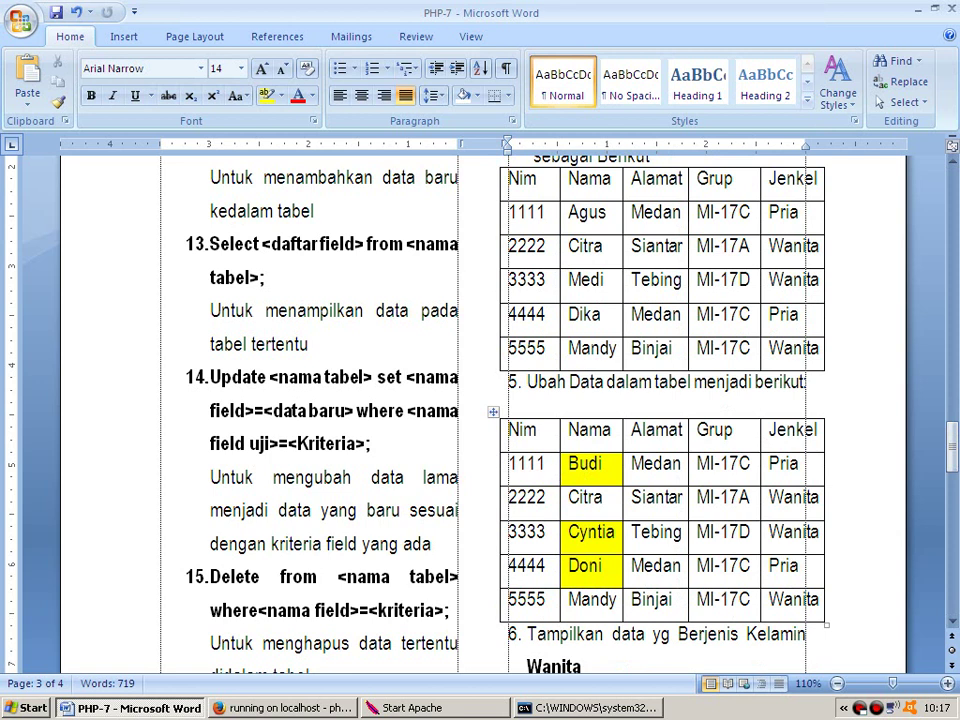
{"action": "left_click", "coordinate": [543, 463]}
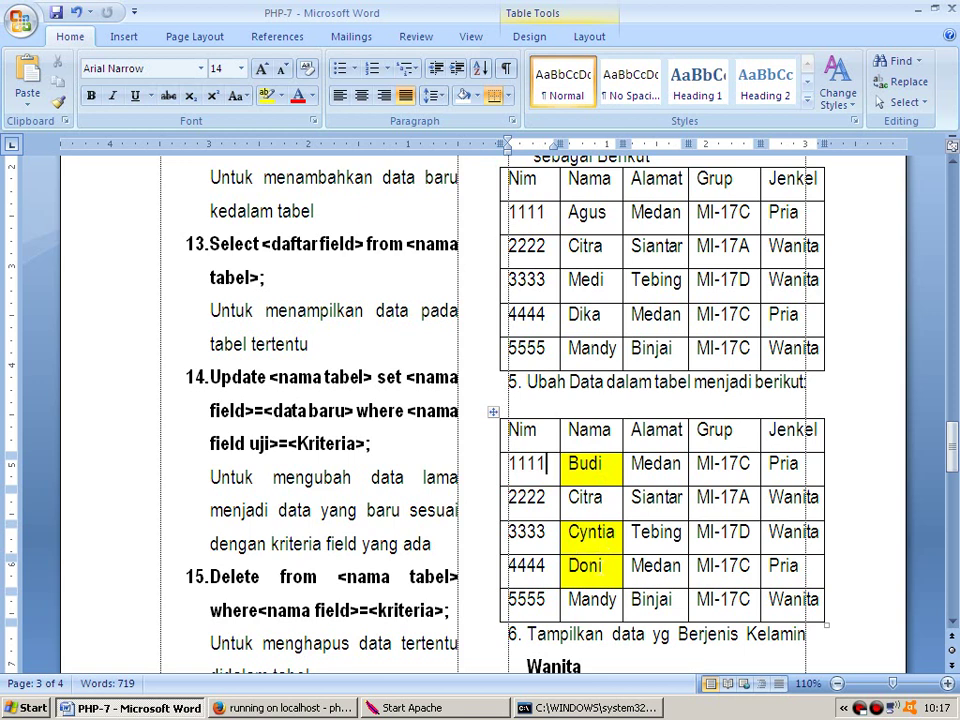
{"action": "left_click", "coordinate": [586, 708]}
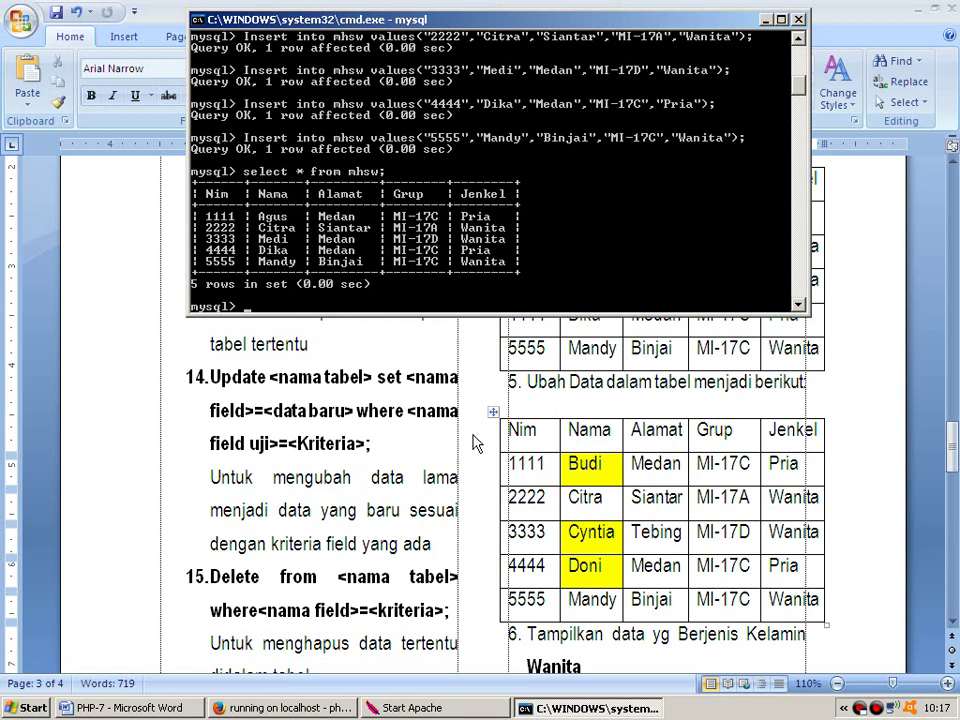
{"action": "type", "text": "Update Mhsw set"}
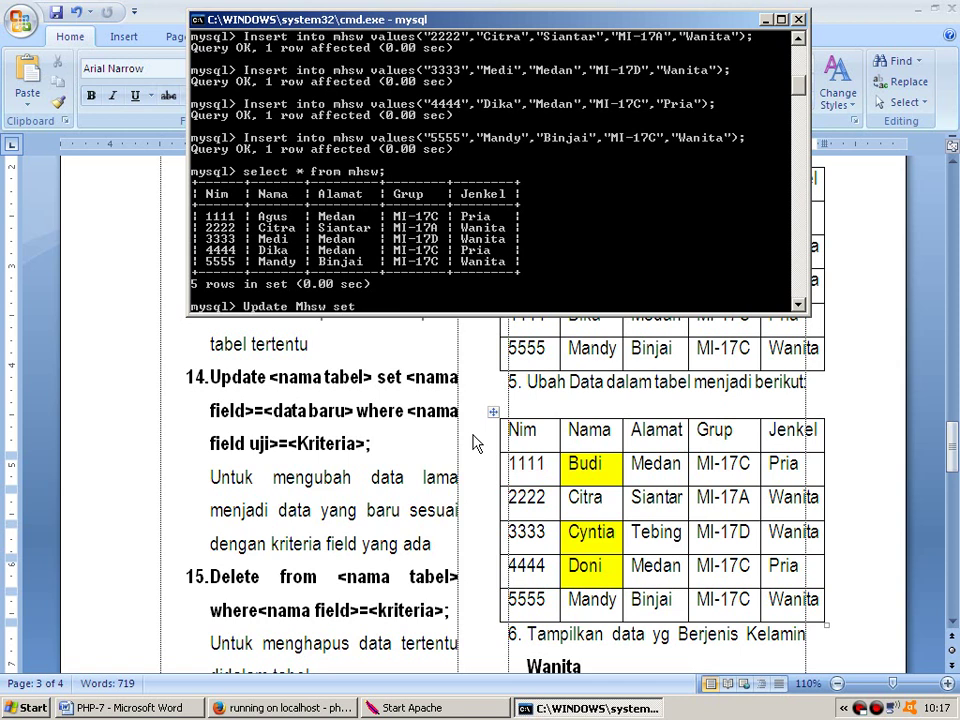
{"action": "type", "text": " Nama=\"Budi\" w"}
{"action": "key", "text": "BackSpace"}
{"action": "type", "text": "W"}
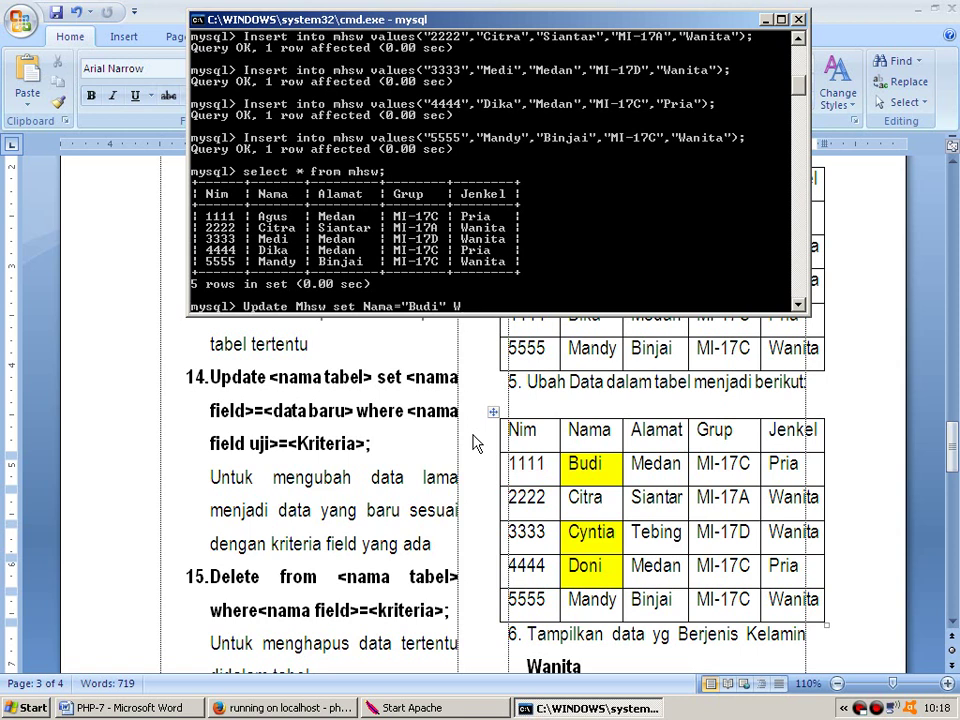
{"action": "type", "text": "here"}
{"action": "type", "text": "Nim=\"1111\";"}
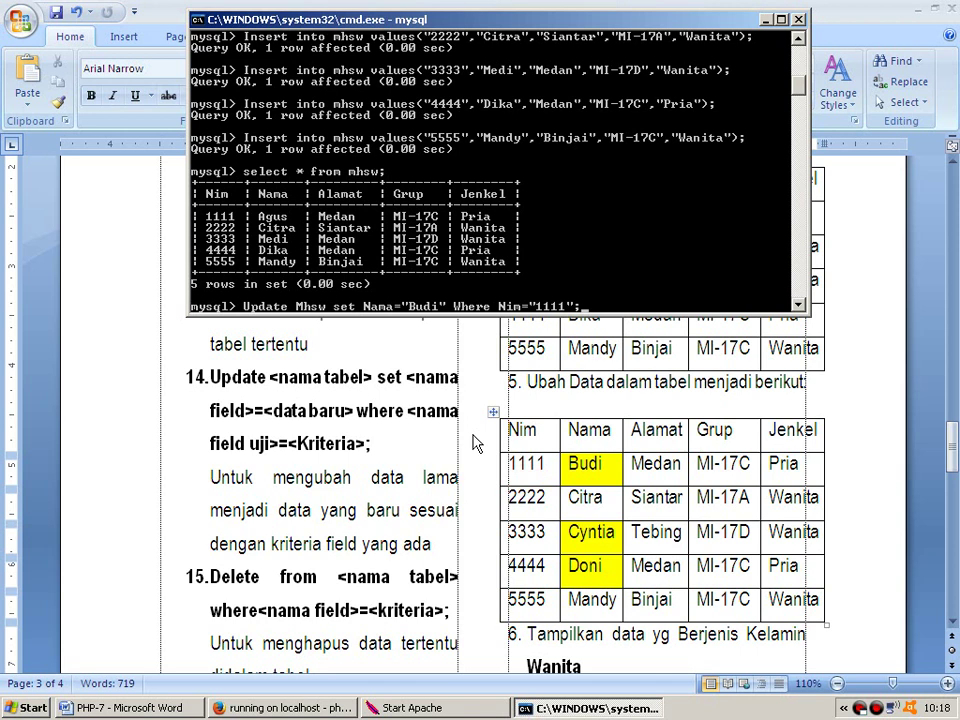
{"action": "key", "text": "Return"}
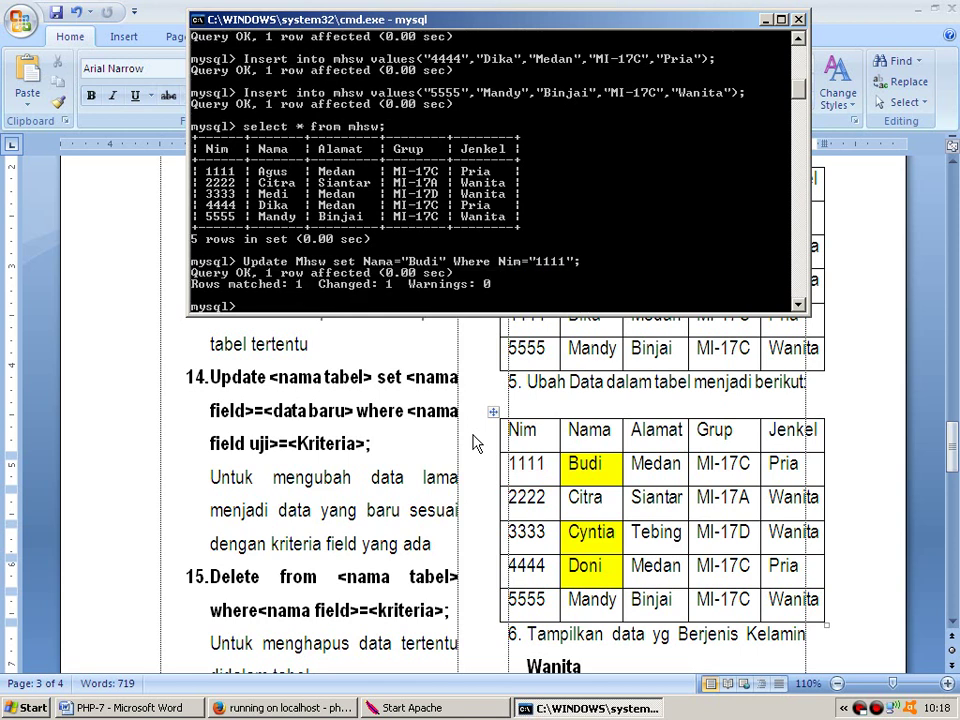
Change the Nama value in the recalled update statement to the third student's highlighted new name from exercise 5.
{"action": "key", "text": "Up"}
{"action": "key", "text": "Left"}
{"action": "key", "text": "Left"}
{"action": "key", "text": "Left"}
{"action": "key", "text": "Left"}
{"action": "key", "text": "Left"}
{"action": "key", "text": "Left"}
{"action": "key", "text": "Left"}
{"action": "key", "text": "Left"}
{"action": "key", "text": "Left"}
{"action": "key", "text": "Left"}
{"action": "key", "text": "Left"}
{"action": "key", "text": "Left"}
{"action": "key", "text": "Left"}
{"action": "key", "text": "Left"}
{"action": "key", "text": "Left"}
{"action": "key", "text": "Left"}
{"action": "key", "text": "Left"}
{"action": "key", "text": "Left"}
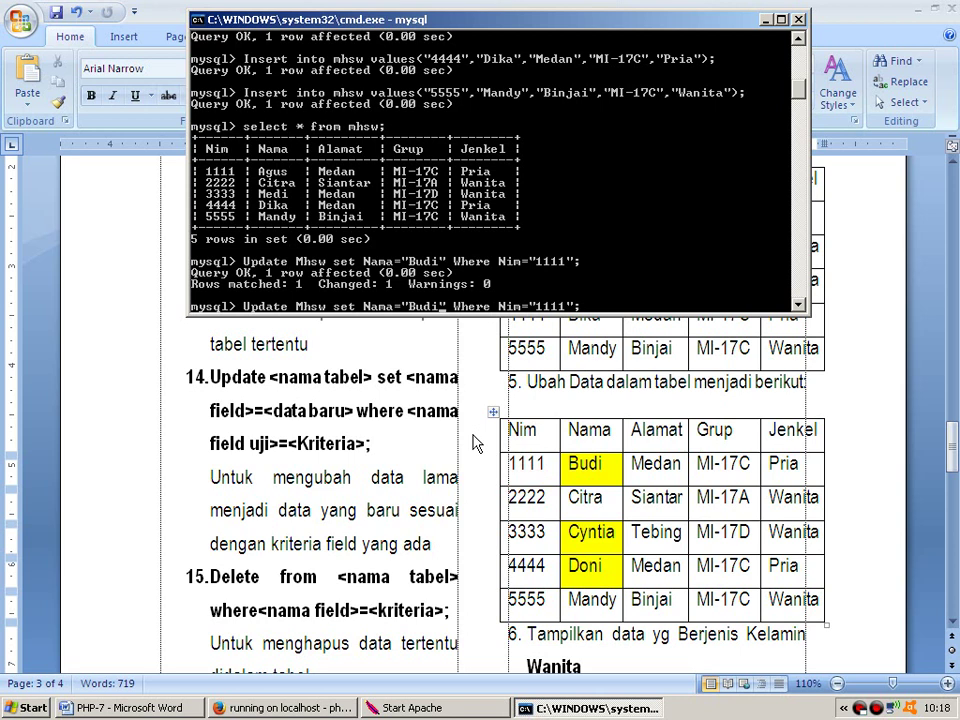
{"action": "key", "text": "BackSpace"}
{"action": "key", "text": "BackSpace"}
{"action": "key", "text": "BackSpace"}
{"action": "key", "text": "BackSpace"}
{"action": "type", "text": "C"}
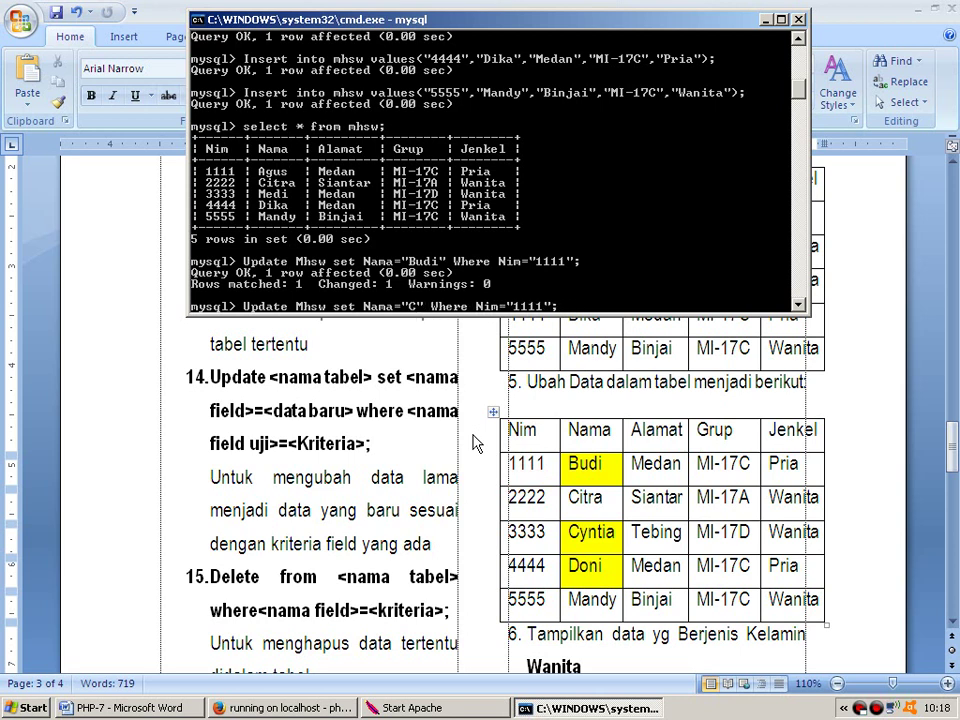
{"action": "type", "text": "yntia"}
Set the statement's Nim condition to the third student's number and run the update on Mhsw.
{"action": "key", "text": "Right"}
{"action": "key", "text": "Right"}
{"action": "key", "text": "Right"}
{"action": "key", "text": "Right"}
{"action": "key", "text": "Right"}
{"action": "key", "text": "Right"}
{"action": "key", "text": "Right"}
{"action": "key", "text": "Right"}
{"action": "key", "text": "Right"}
{"action": "key", "text": "Right"}
{"action": "key", "text": "Right"}
{"action": "key", "text": "Right"}
{"action": "key", "text": "Right"}
{"action": "key", "text": "Right"}
{"action": "key", "text": "Right"}
{"action": "key", "text": "Right"}
{"action": "key", "text": "Right"}
{"action": "key", "text": "BackSpace"}
{"action": "key", "text": "BackSpace"}
{"action": "key", "text": "BackSpace"}
{"action": "key", "text": "BackSpace"}
{"action": "type", "text": "3333"}
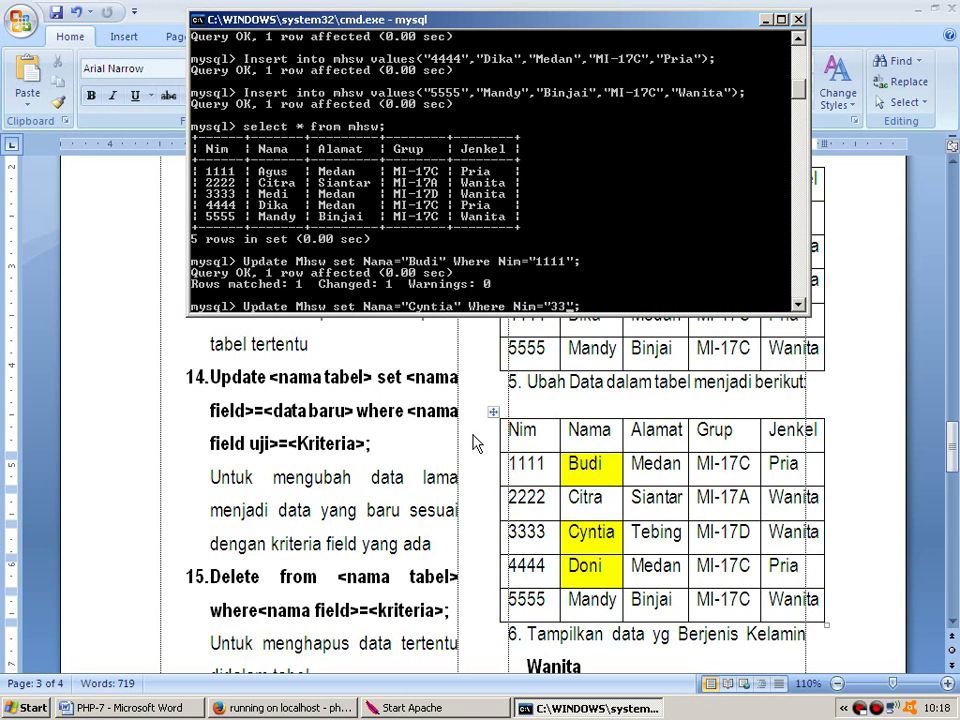
{"action": "key", "text": "Right"}
{"action": "key", "text": "Right"}
{"action": "key", "text": "Return"}
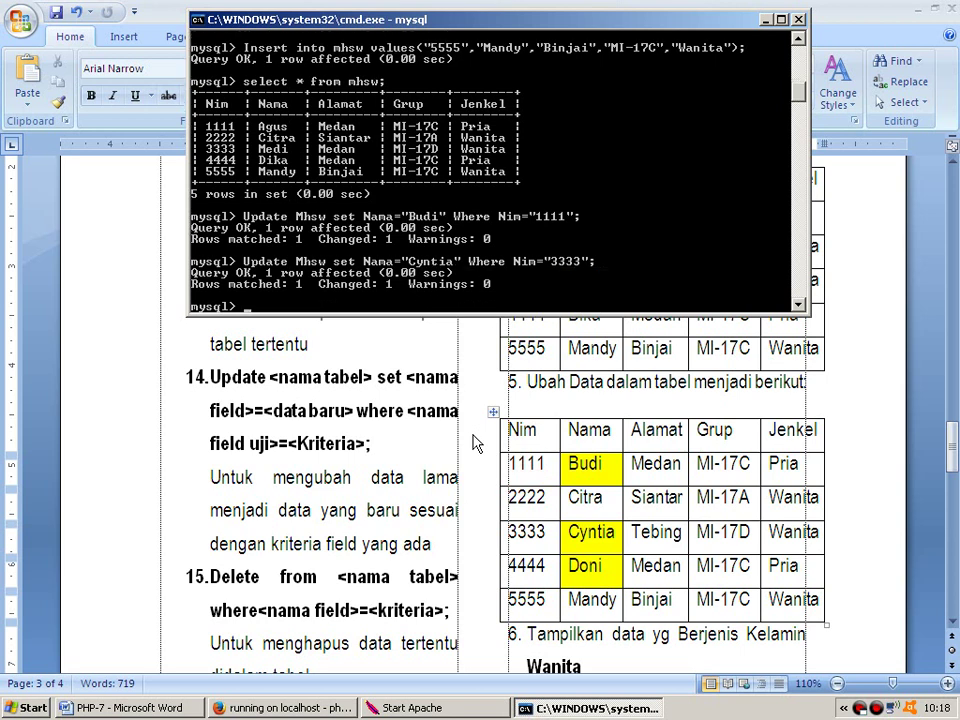
Recall the update statement and replace its Nama value with the fourth student's highlighted new name.
{"action": "key", "text": "Up"}
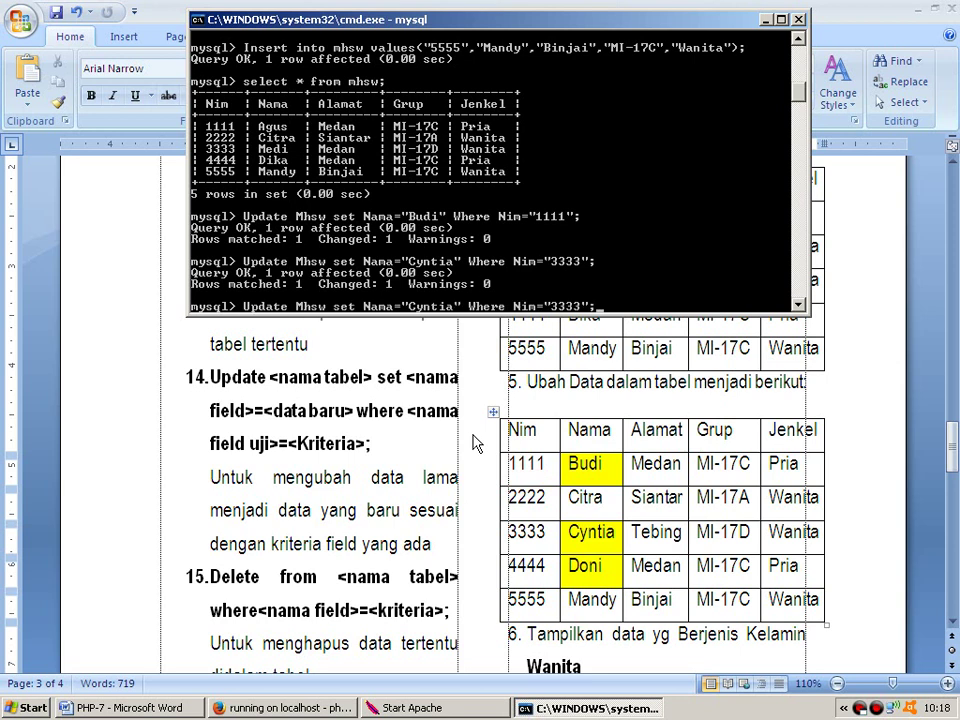
{"action": "key", "text": "Left"}
{"action": "key", "text": "Left"}
{"action": "key", "text": "Left"}
{"action": "key", "text": "Left"}
{"action": "key", "text": "Left"}
{"action": "key", "text": "BackSpace"}
{"action": "key", "text": "BackSpace"}
{"action": "key", "text": "BackSpace"}
{"action": "key", "text": "BackSpace"}
{"action": "key", "text": "BackSpace"}
{"action": "key", "text": "BackSpace"}
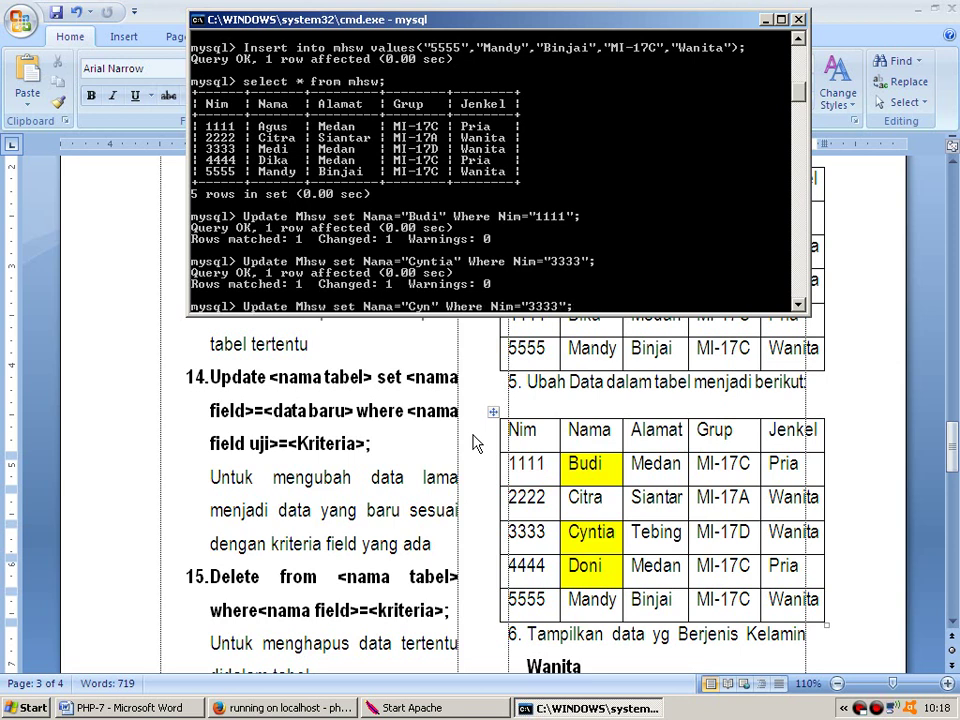
{"action": "type", "text": "Doni"}
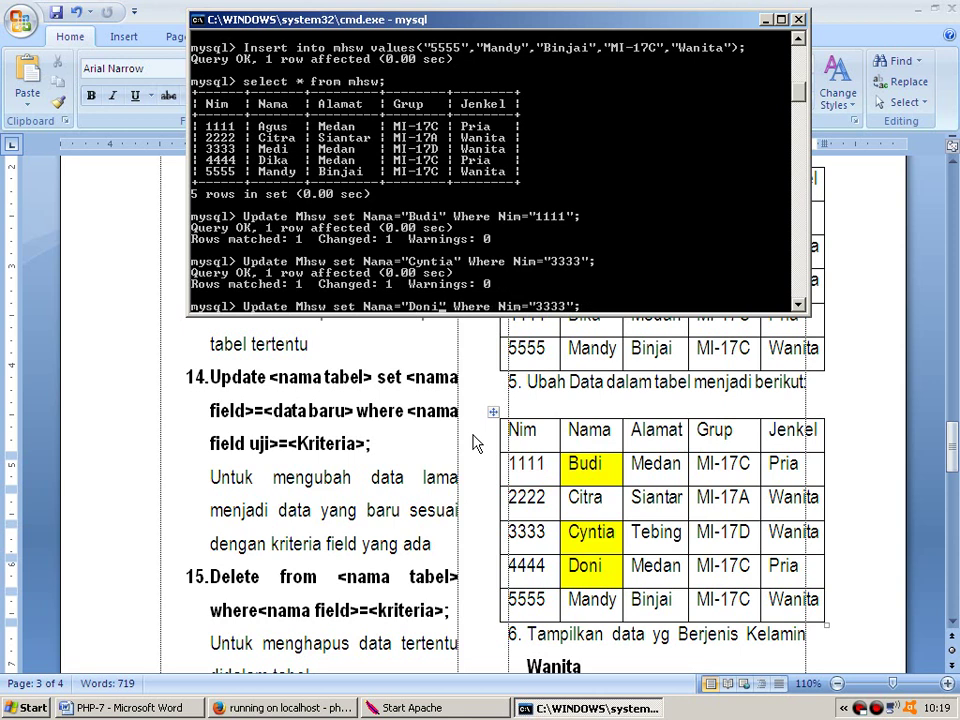
Set the Nim condition to the fourth student's number and run the update on Mhsw.
{"action": "key", "text": "End"}
{"action": "key", "text": "BackSpace"}
{"action": "key", "text": "BackSpace"}
{"action": "key", "text": "BackSpace"}
{"action": "key", "text": "BackSpace"}
{"action": "type", "text": "4444"}
{"action": "key", "text": "Return"}
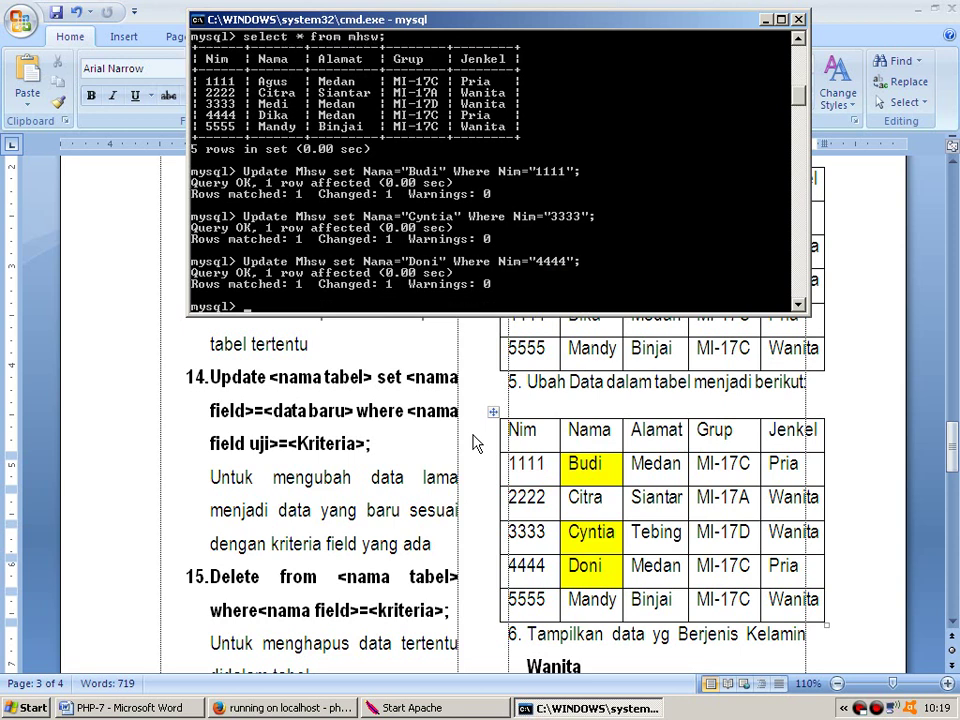
Query all columns and records of the Mhsw table to check the updated names.
{"action": "type", "text": "Select * from M"}
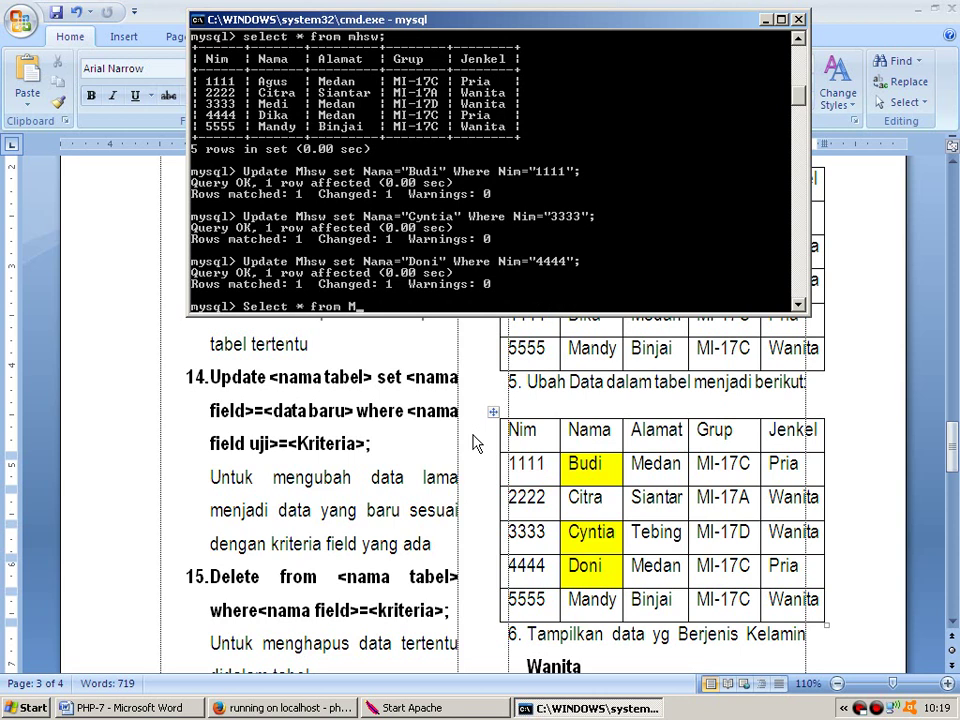
{"action": "type", "text": "hsw;"}
{"action": "key", "text": "Return"}
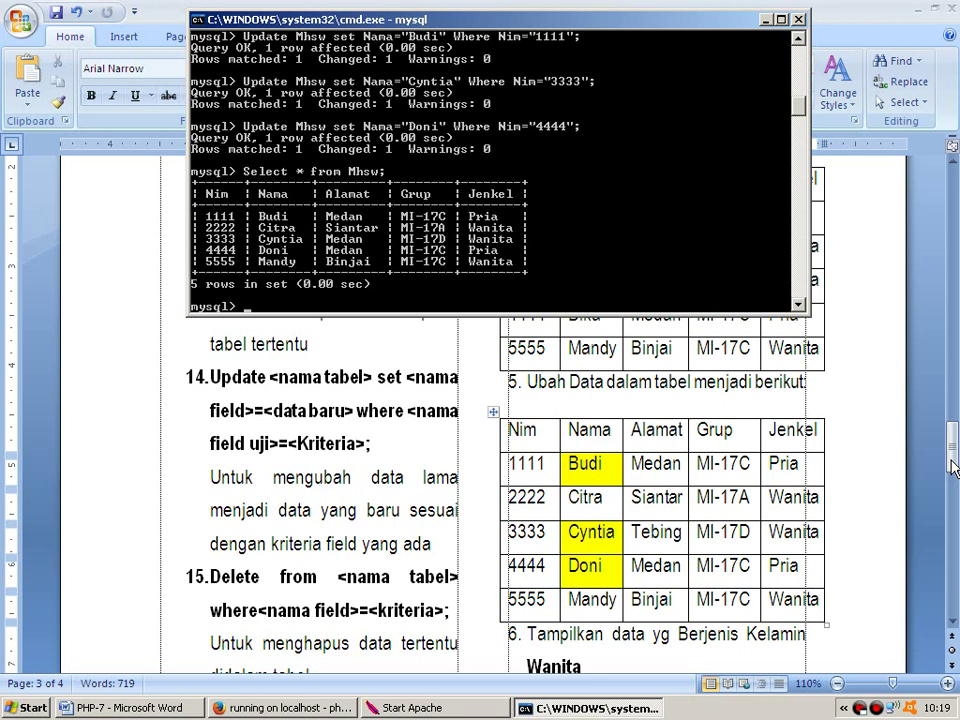
Following exercise 6 in the Word document, select all columns from mhsw where Jenkel is "Wanita".
{"action": "left_click_drag", "start_coordinate": [953, 468], "coordinate": [953, 482]}
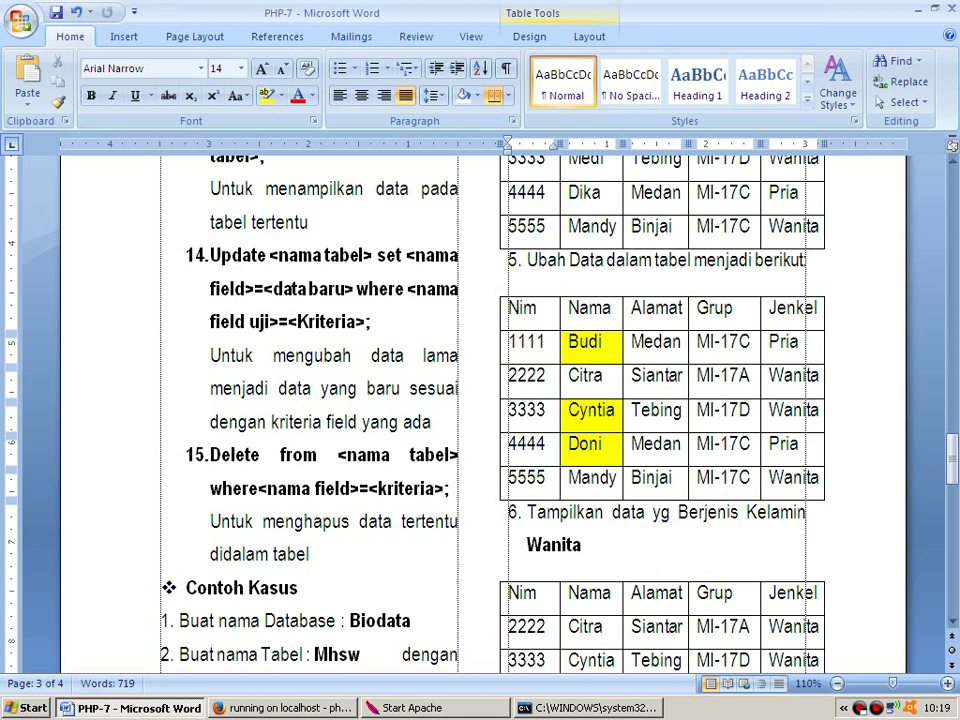
{"action": "left_click", "coordinate": [582, 545]}
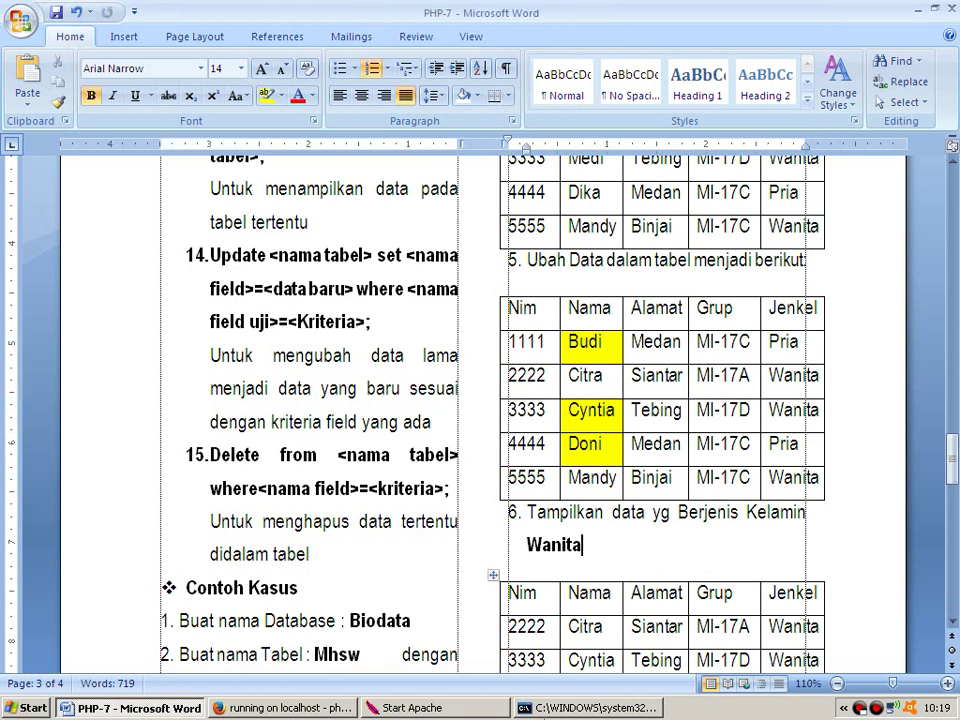
{"action": "key", "text": "alt+Tab"}
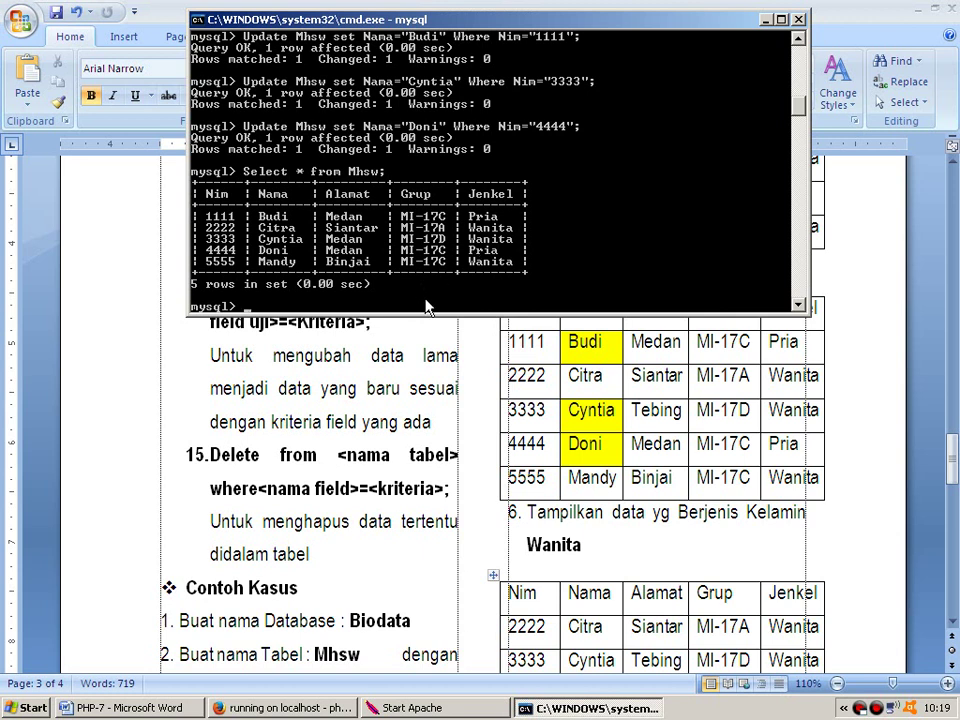
{"action": "type", "text": "Select * from m"}
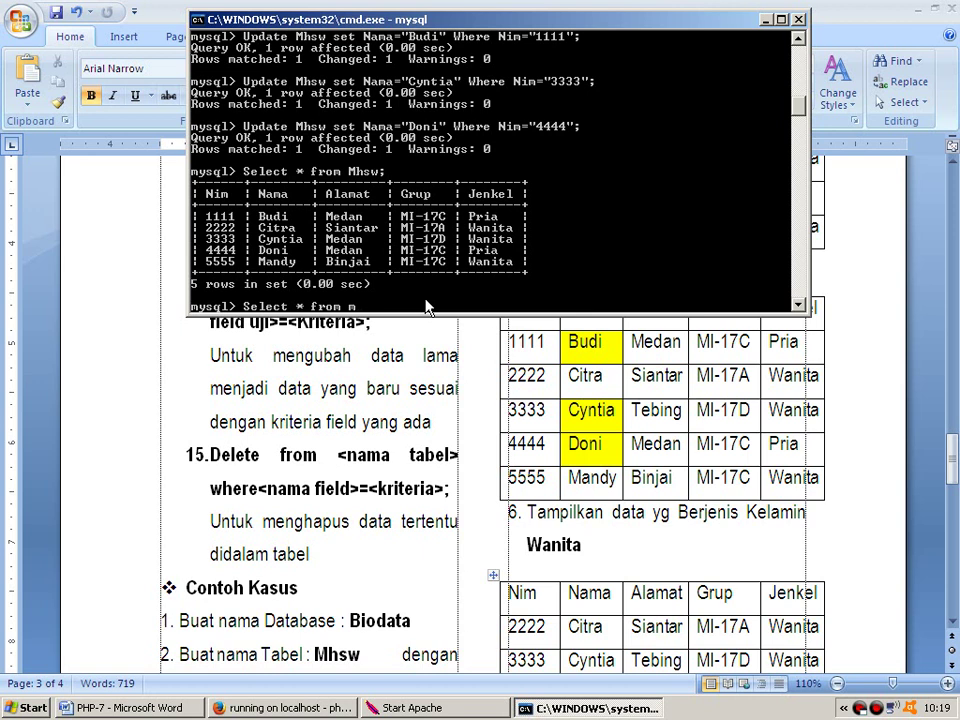
{"action": "type", "text": "hsw Where Jenkel=\"Wanita\""}
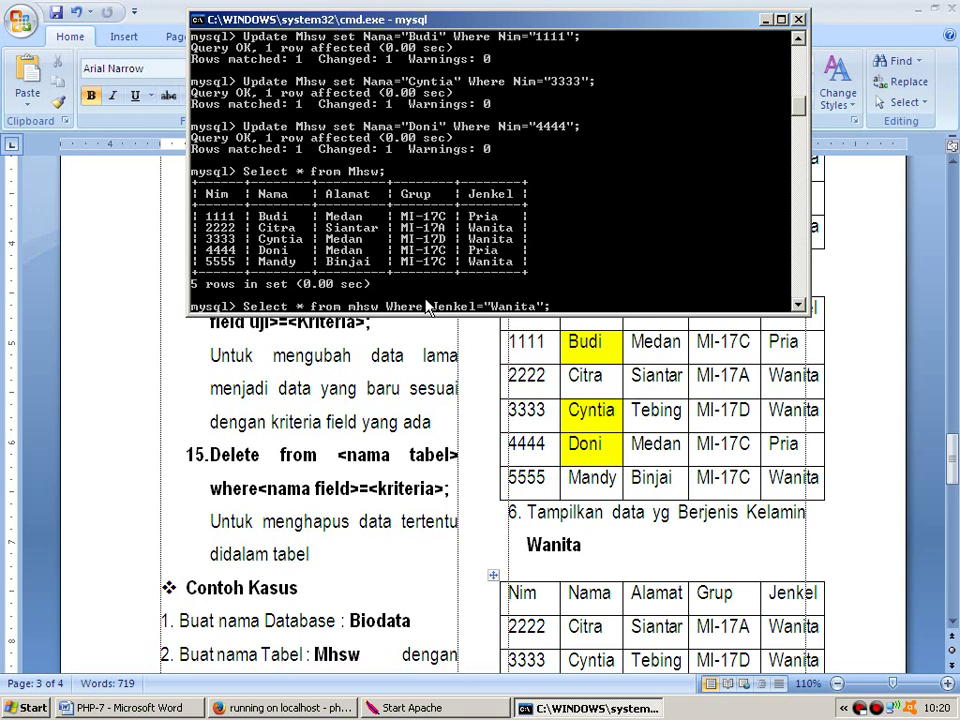
{"action": "type", "text": ";"}
{"action": "key", "text": "Return"}
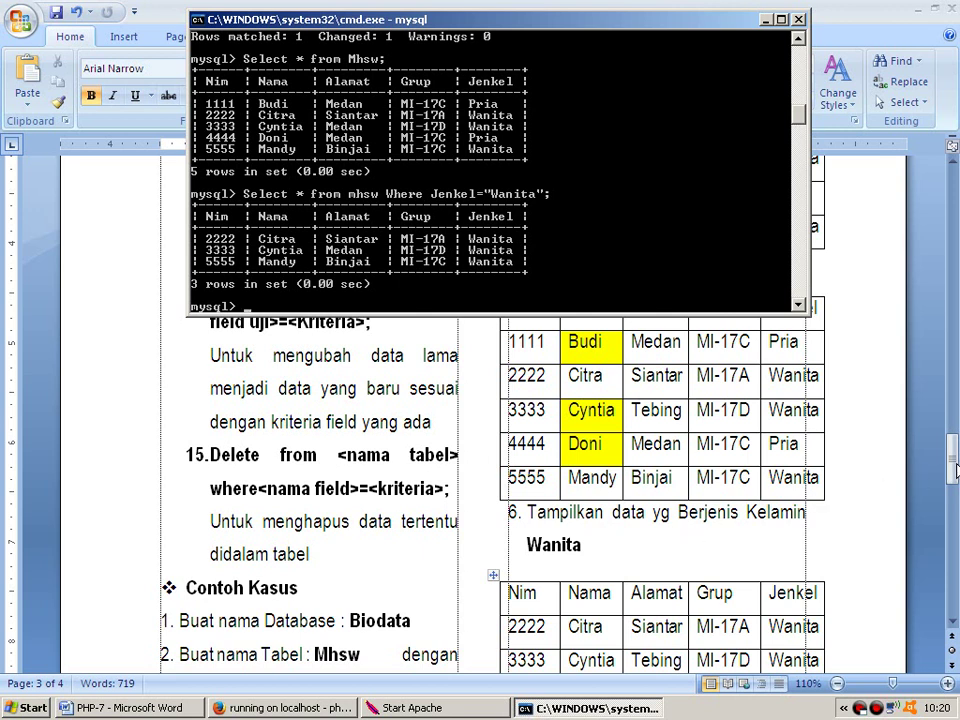
Bring exercise 7 into view in the Word document, then return to the MySQL console and list all mhsw records.
{"action": "left_click_drag", "start_coordinate": [955, 470], "coordinate": [955, 527]}
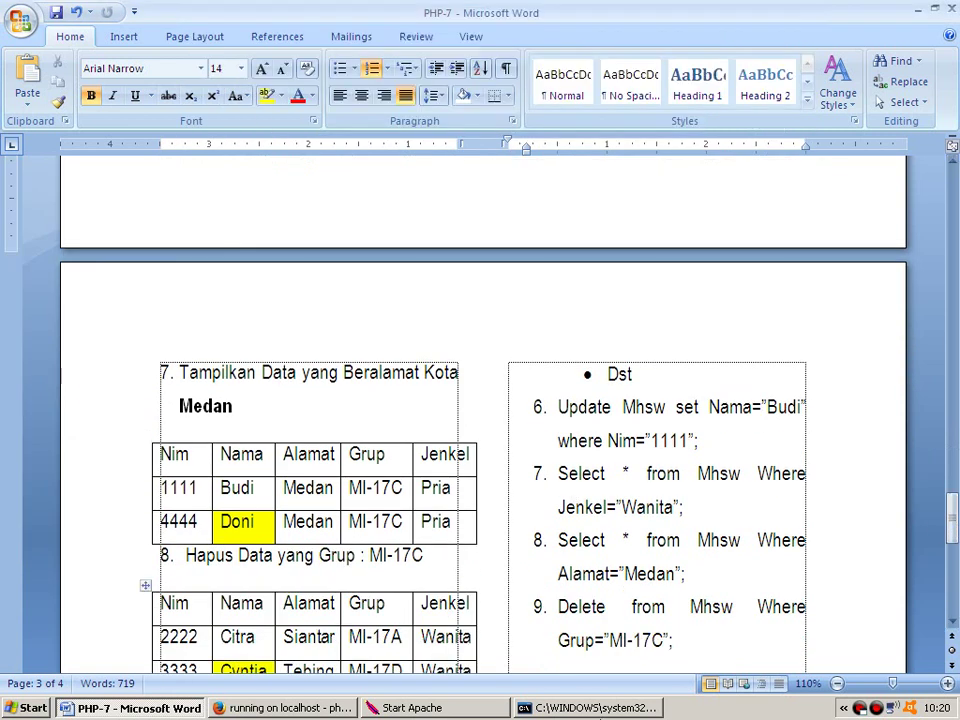
{"action": "left_click", "coordinate": [594, 710]}
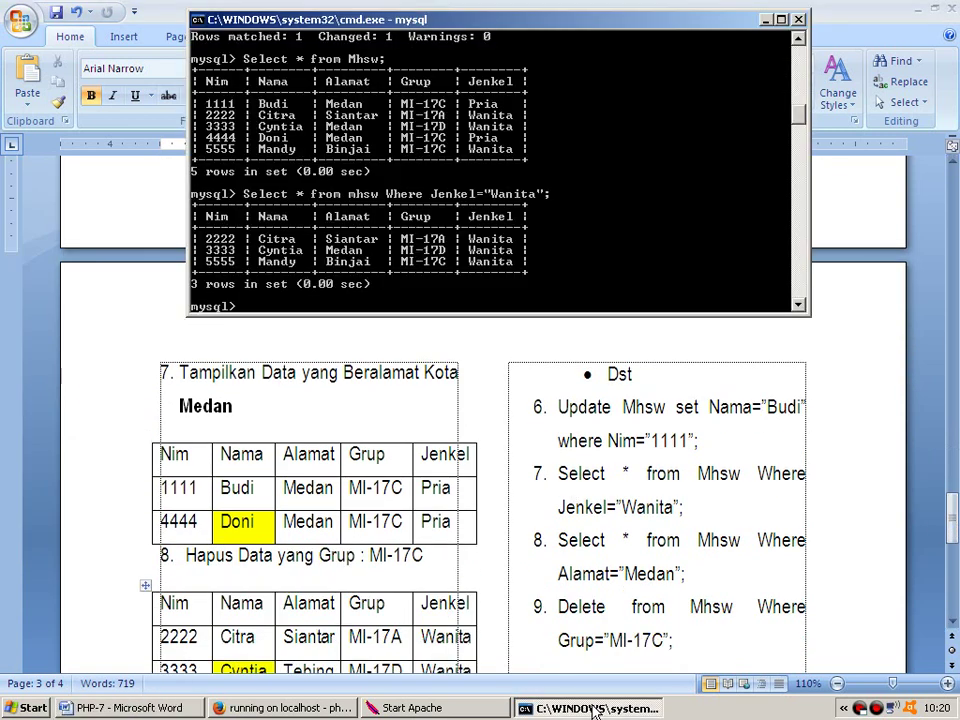
{"action": "type", "text": "Select * from mhsw;"}
{"action": "key", "text": "Return"}
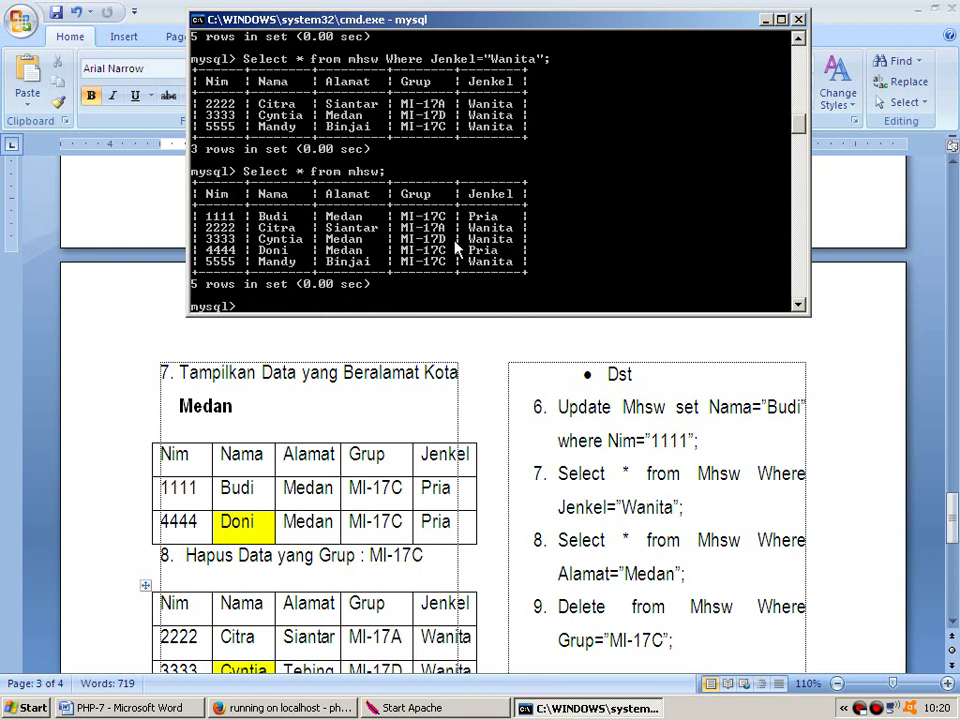
For exercise 7, select all columns from Mhsw where Alamat is "Medan".
{"action": "type", "text": "Select * from"}
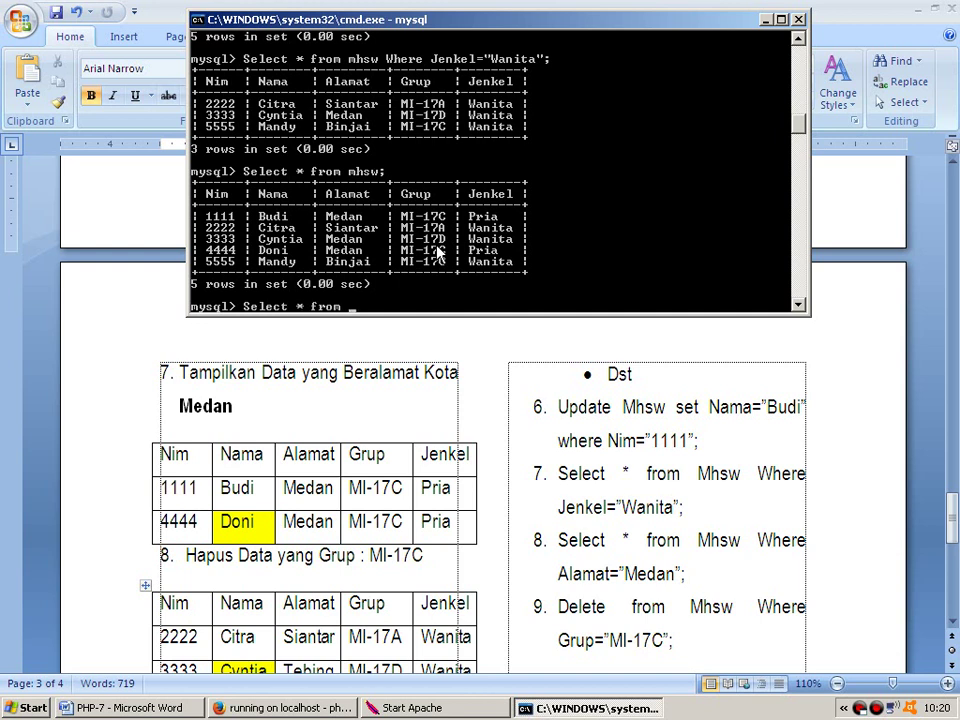
{"action": "type", "text": " Alamat"}
{"action": "key", "text": "BackSpace"}
{"action": "key", "text": "BackSpace"}
{"action": "key", "text": "BackSpace"}
{"action": "key", "text": "BackSpace"}
{"action": "key", "text": "BackSpace"}
{"action": "key", "text": "BackSpace"}
{"action": "type", "text": "Mhsw where Alamat=\"Medan\";"}
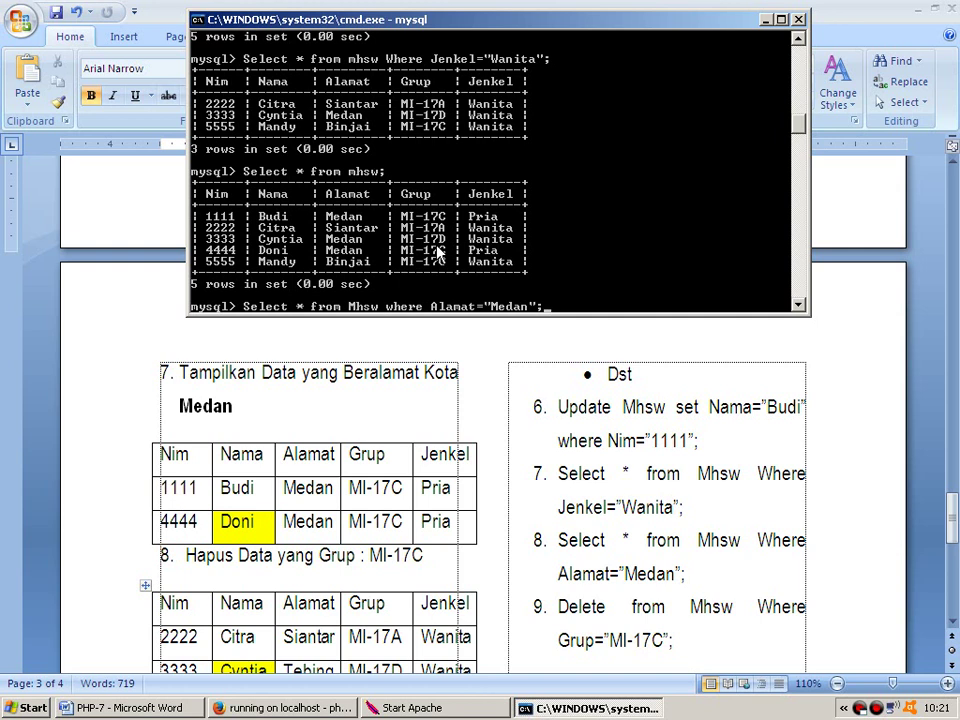
{"action": "key", "text": "Return"}
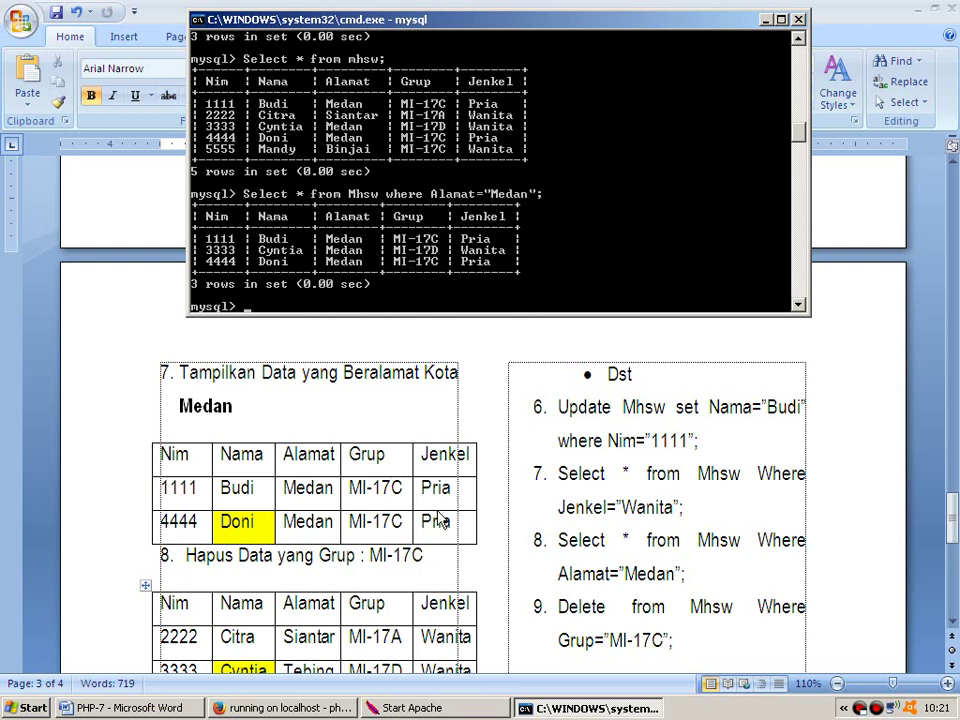
List the full mhsw table again with a select statement.
{"action": "type", "text": "select * from"}
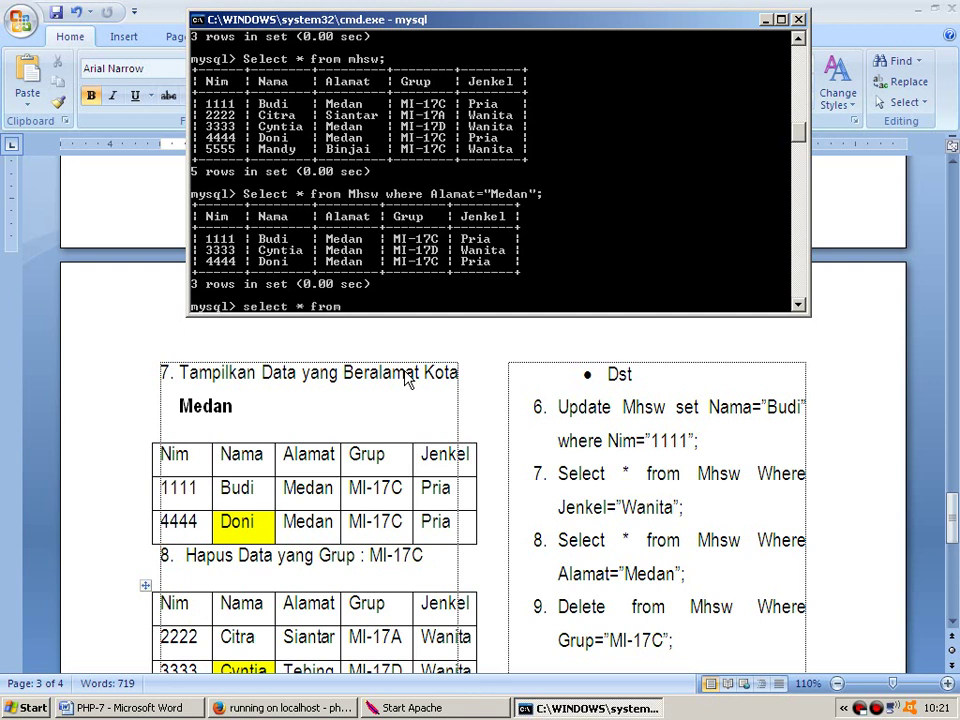
{"action": "type", "text": " mhsws"}
{"action": "key", "text": "BackSpace"}
{"action": "type", "text": ";"}
{"action": "key", "text": "Return"}
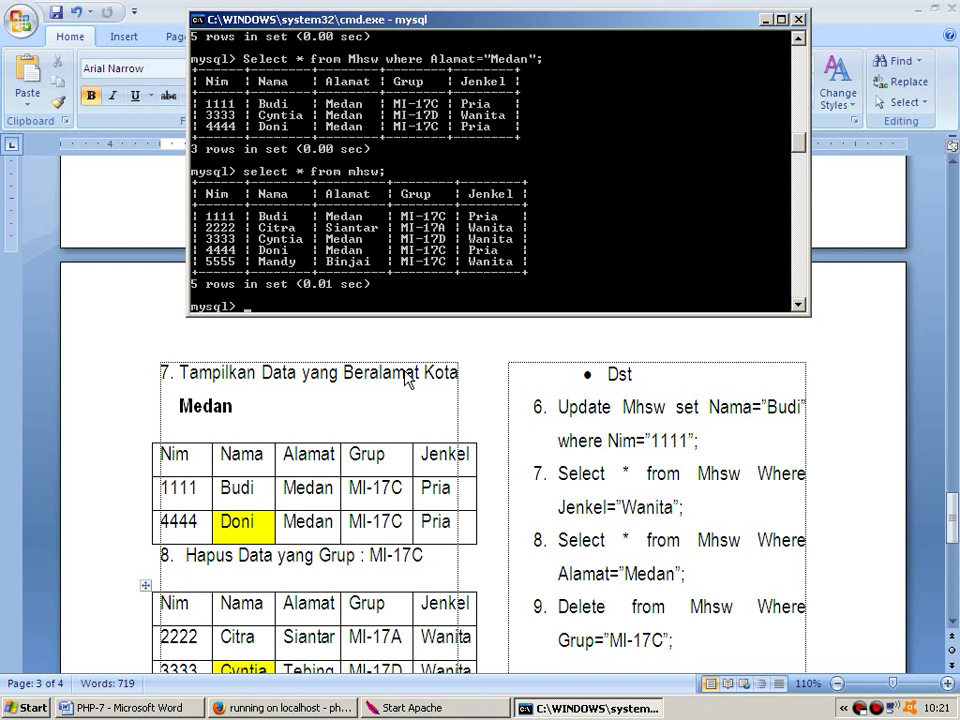
For exercise 8, delete the mhsw records whose grup is "MI-17C" and list the remaining records.
{"action": "type", "text": "Delete from mhsw"}
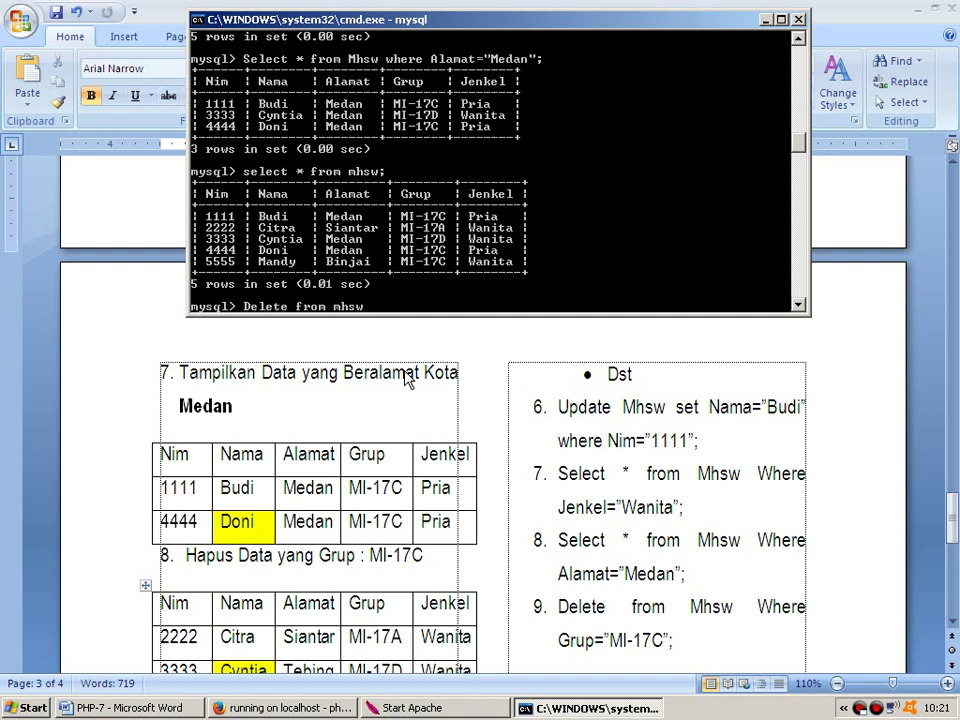
{"action": "type", "text": " where grup=\"M"}
{"action": "type", "text": "I"}
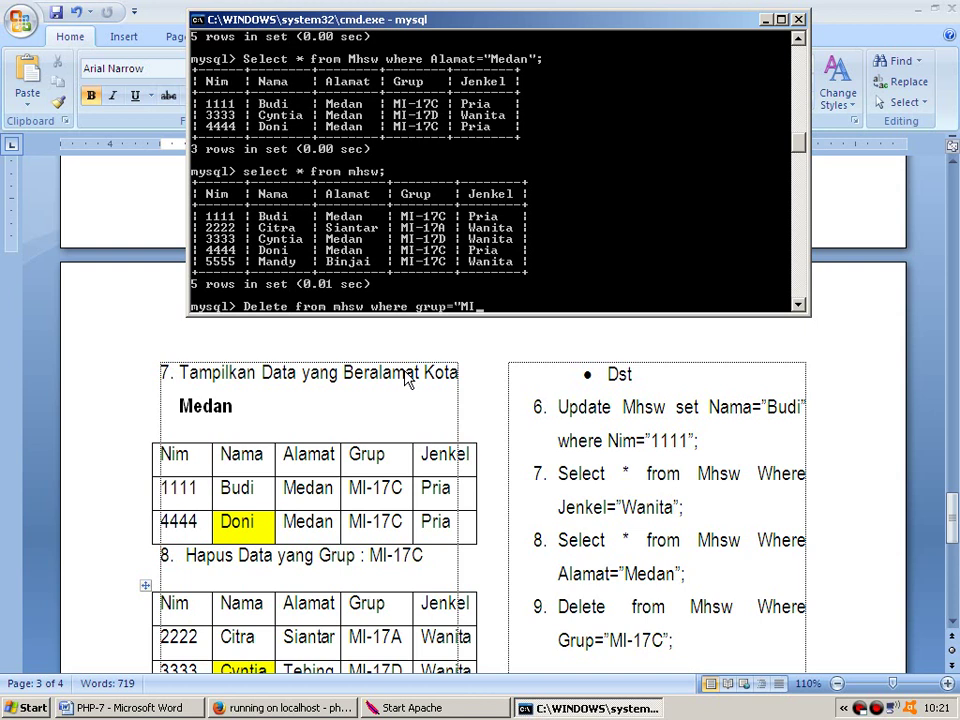
{"action": "type", "text": "-17C\";"}
{"action": "key", "text": "Return"}
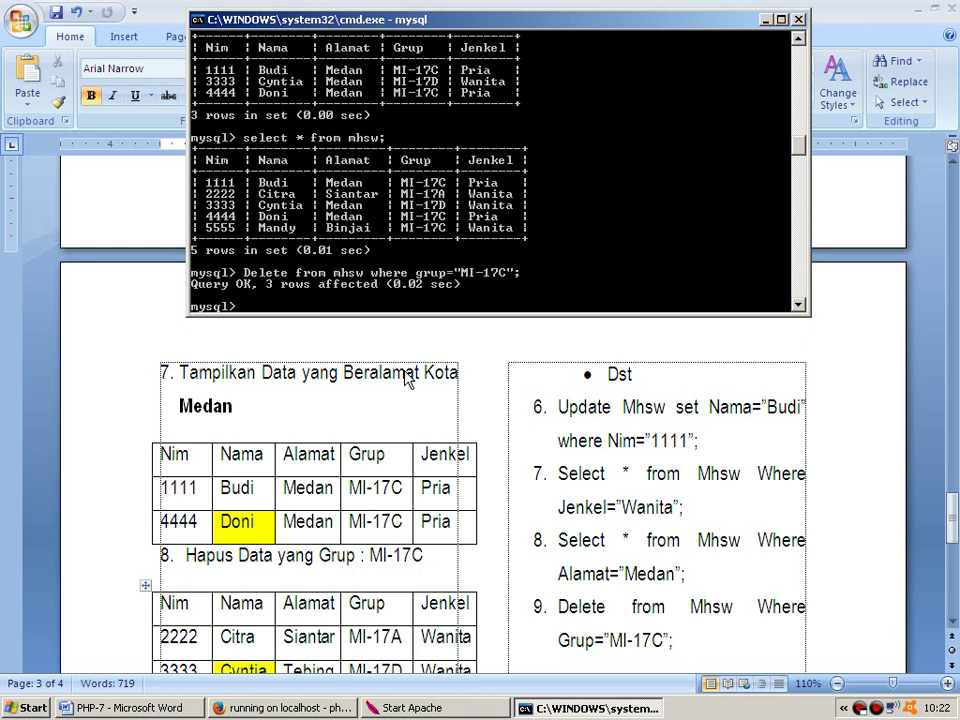
{"action": "type", "text": "Select * from mhsw;"}
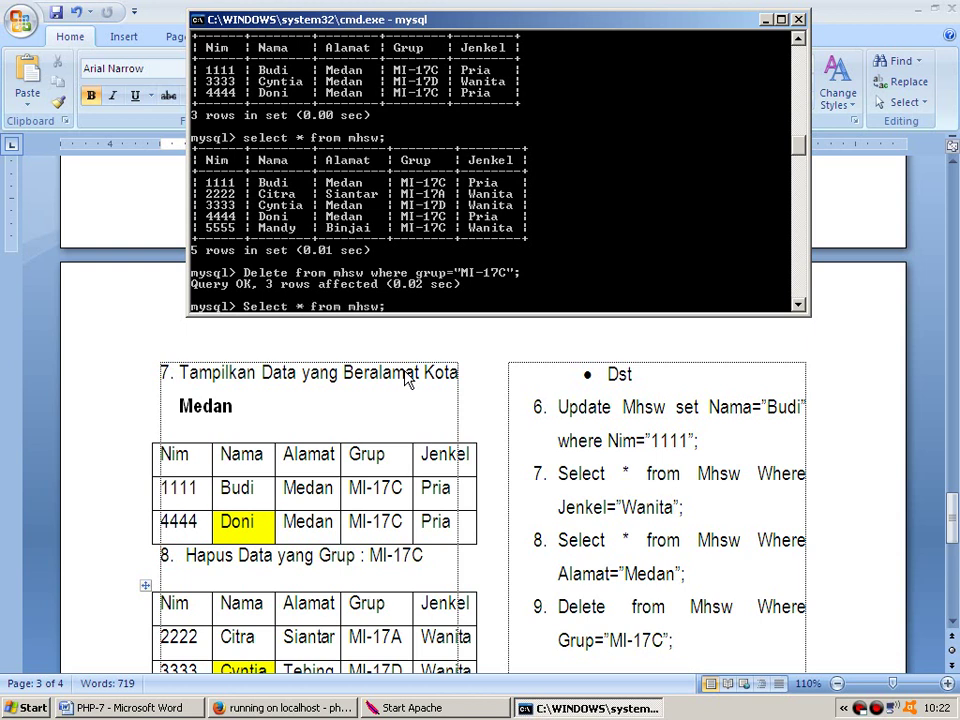
{"action": "key", "text": "Return"}
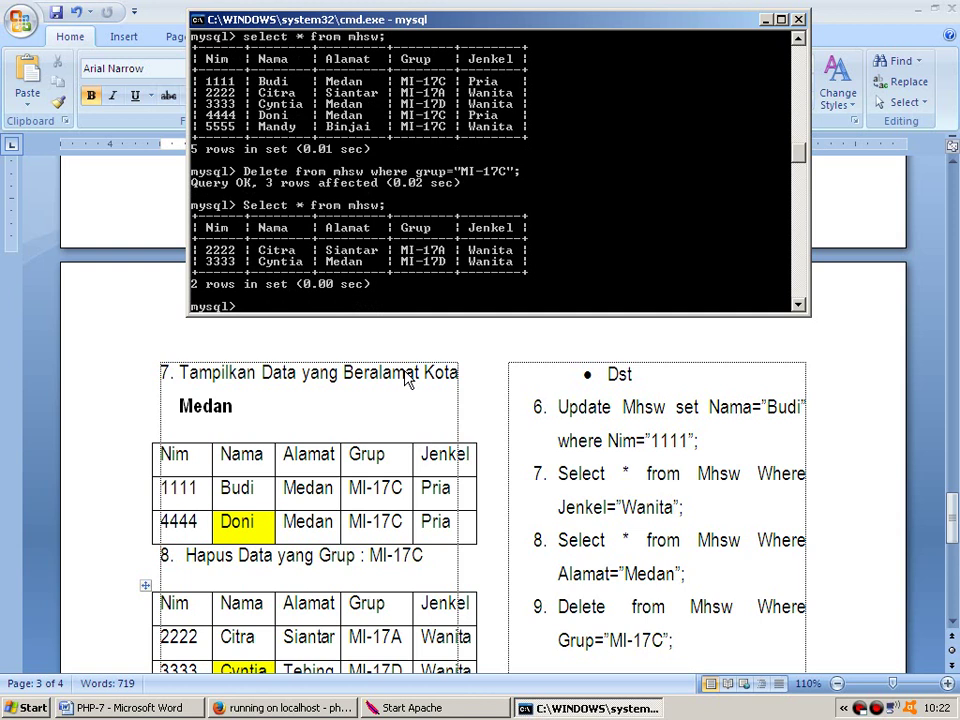
In the Word document, compare the exercise 8 table with the query output and review the list of SQL commands for the case study.
{"action": "left_click", "coordinate": [383, 563]}
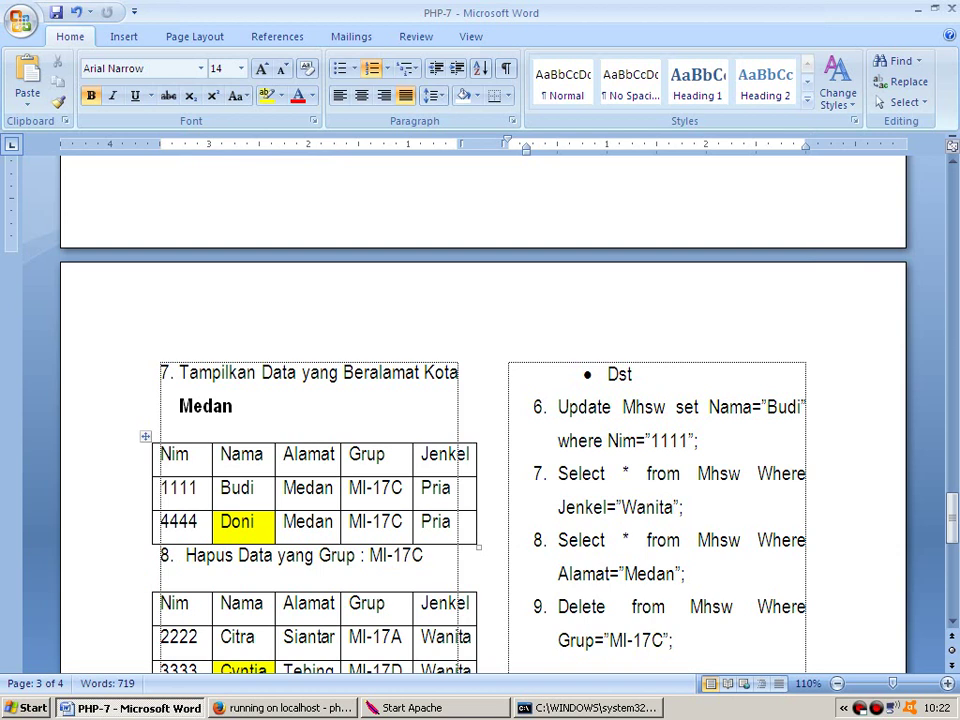
{"action": "left_click_drag", "start_coordinate": [946, 515], "coordinate": [952, 570]}
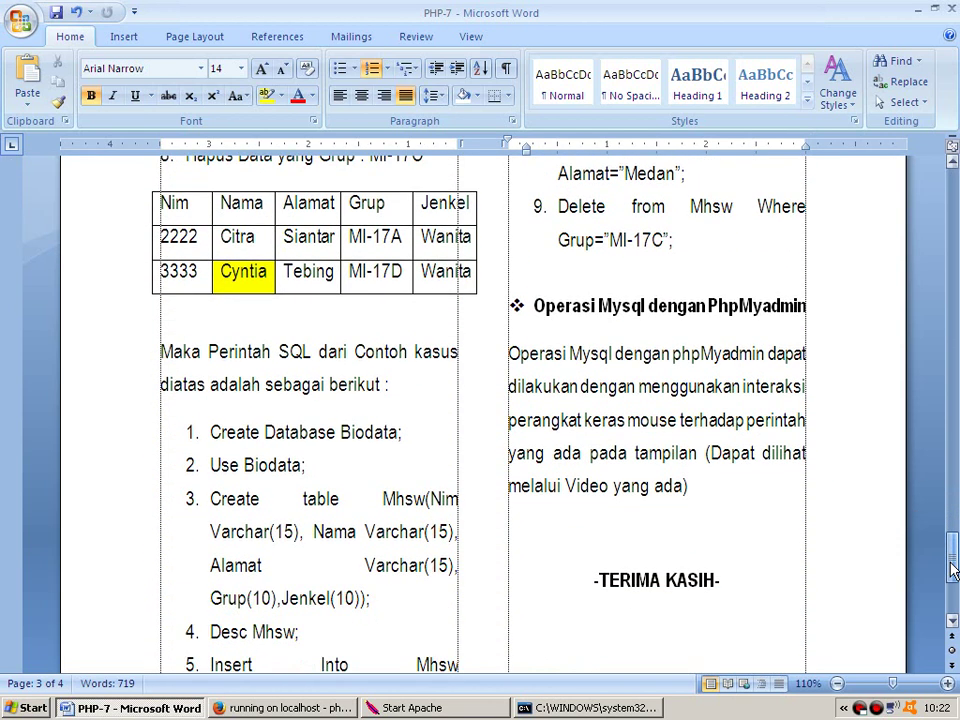
{"action": "left_click", "coordinate": [624, 708]}
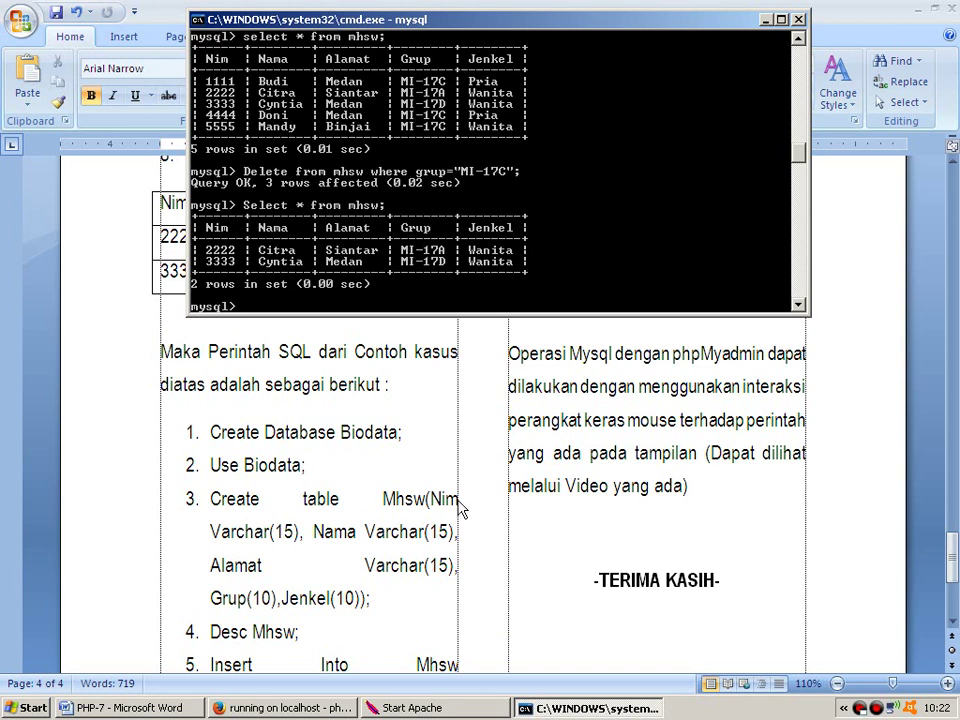
{"action": "left_click", "coordinate": [340, 478]}
{"action": "scroll", "coordinate": [400, 400], "scroll_direction": "up", "scroll_amount": 1}
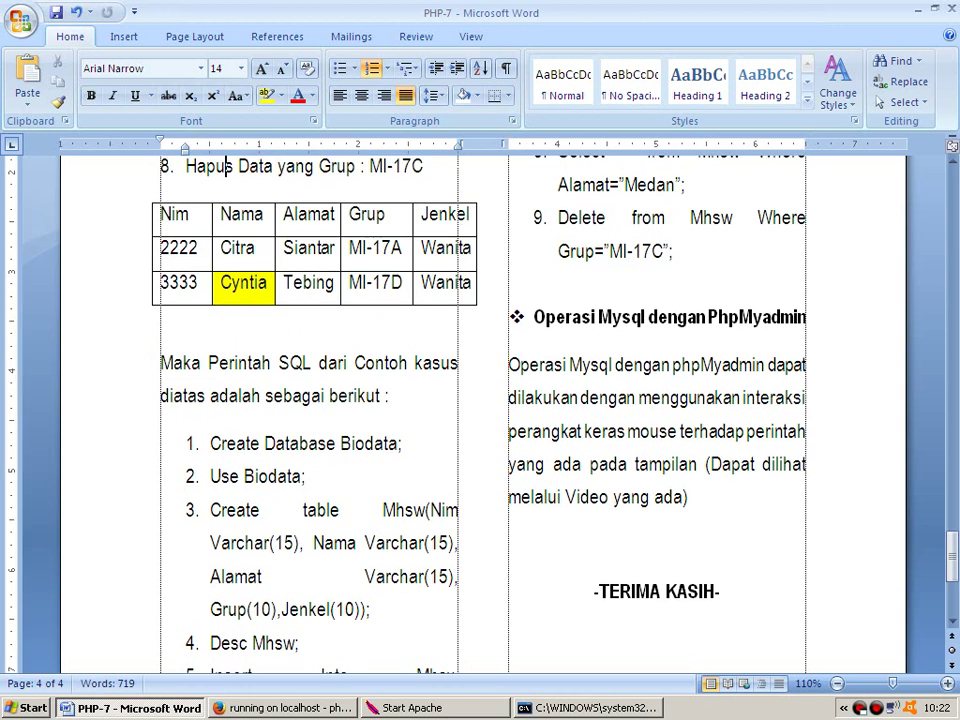
{"action": "left_click", "coordinate": [221, 167]}
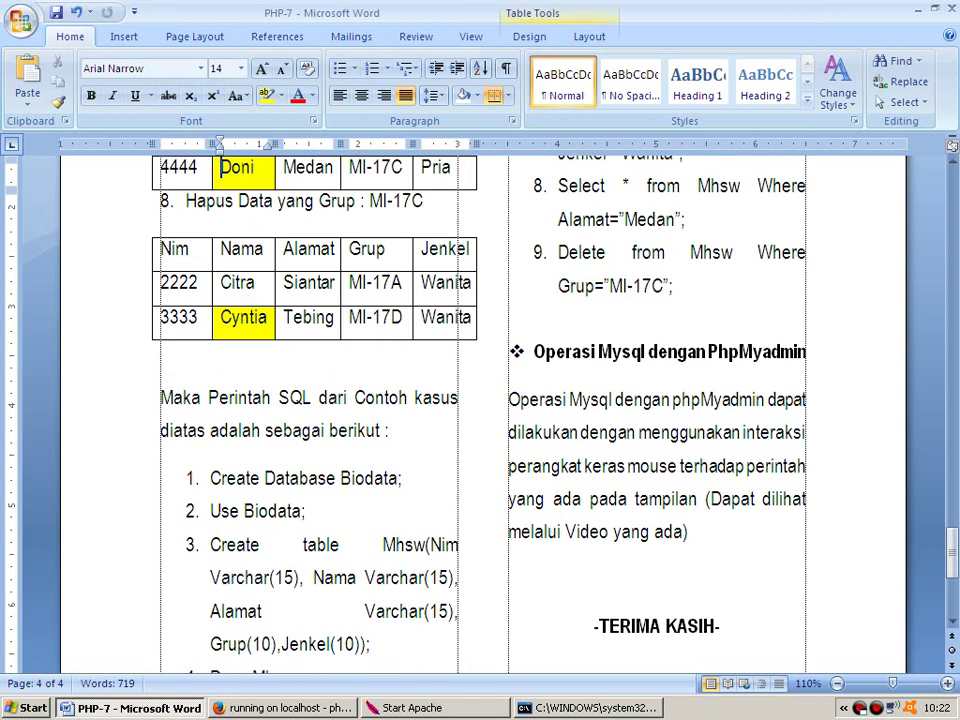
{"action": "left_click", "coordinate": [276, 478]}
{"action": "key", "text": "Home"}
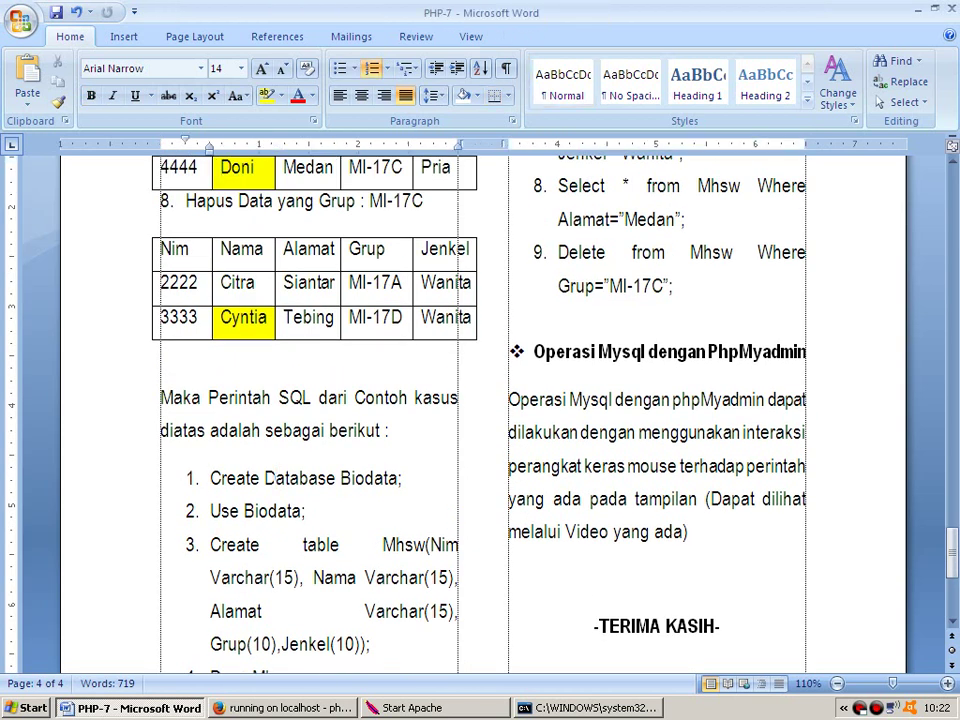
Read through the numbered SQL commands of the case study, from creating the Biodata database to deleting group MI-17C.
{"action": "key", "text": "Down"}
{"action": "key", "text": "Up"}
{"action": "key", "text": "shift+End"}
{"action": "key", "text": "Down"}
{"action": "key", "text": "Down"}
{"action": "key", "text": "Down"}
{"action": "key", "text": "Down"}
{"action": "key", "text": "Down"}
{"action": "key", "text": "Down"}
{"action": "key", "text": "Down"}
{"action": "key", "text": "Down"}
{"action": "key", "text": "Down"}
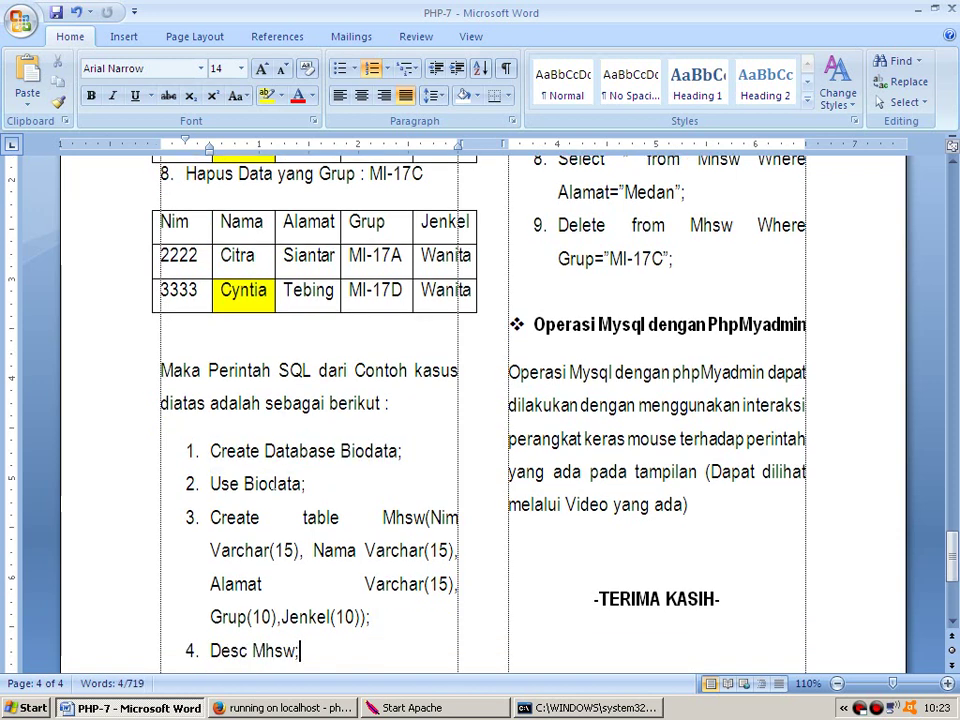
{"action": "key", "text": "Down"}
{"action": "key", "text": "Down"}
{"action": "key", "text": "Down"}
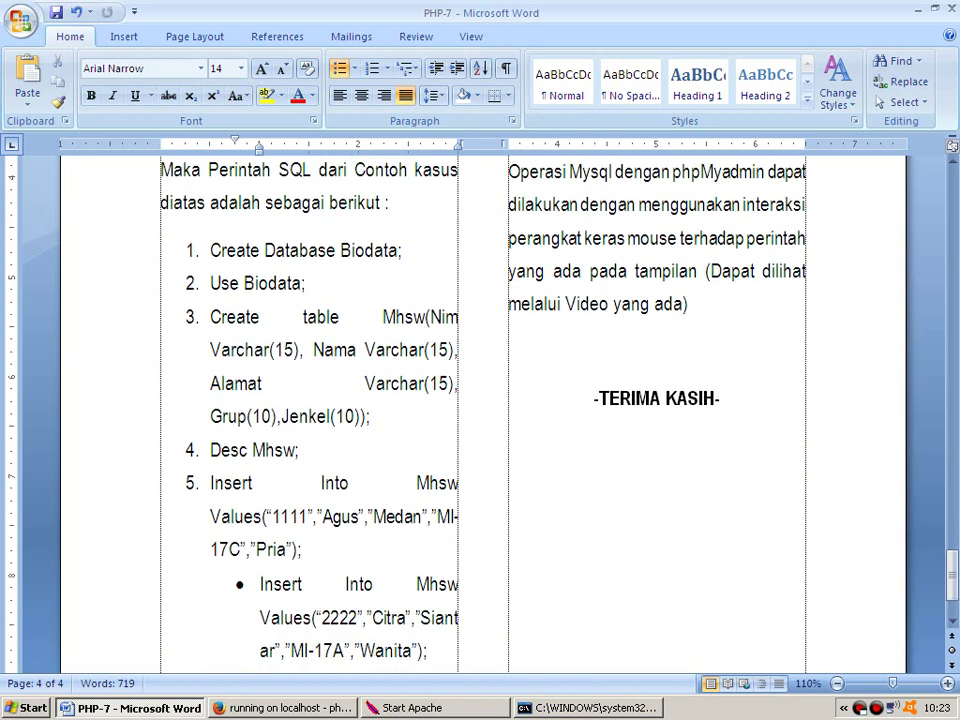
{"action": "key", "text": "Page_Up"}
{"action": "key", "text": "Down"}
{"action": "key", "text": "Down"}
{"action": "key", "text": "Down"}
{"action": "key", "text": "Down"}
{"action": "key", "text": "Down"}
{"action": "key", "text": "Down"}
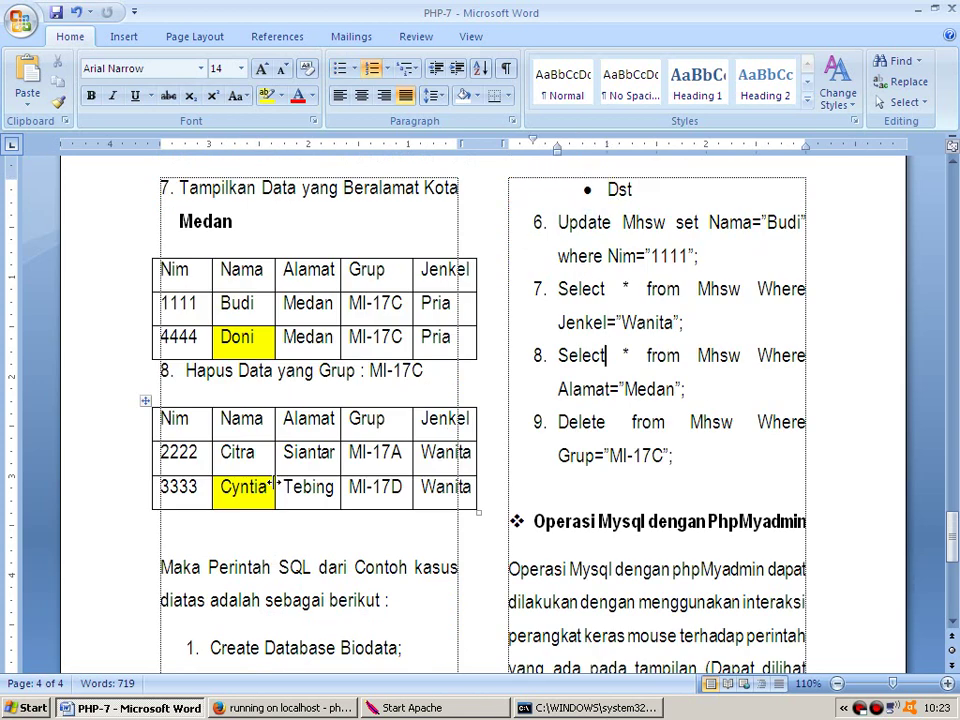
Examine the section "Operasi Mysql dengan PhpMyadmin", highlighting its heading and the first line of its paragraph.
{"action": "key", "text": "Up"}
{"action": "key", "text": "Down"}
{"action": "key", "text": "Down"}
{"action": "key", "text": "Down"}
{"action": "key", "text": "Home"}
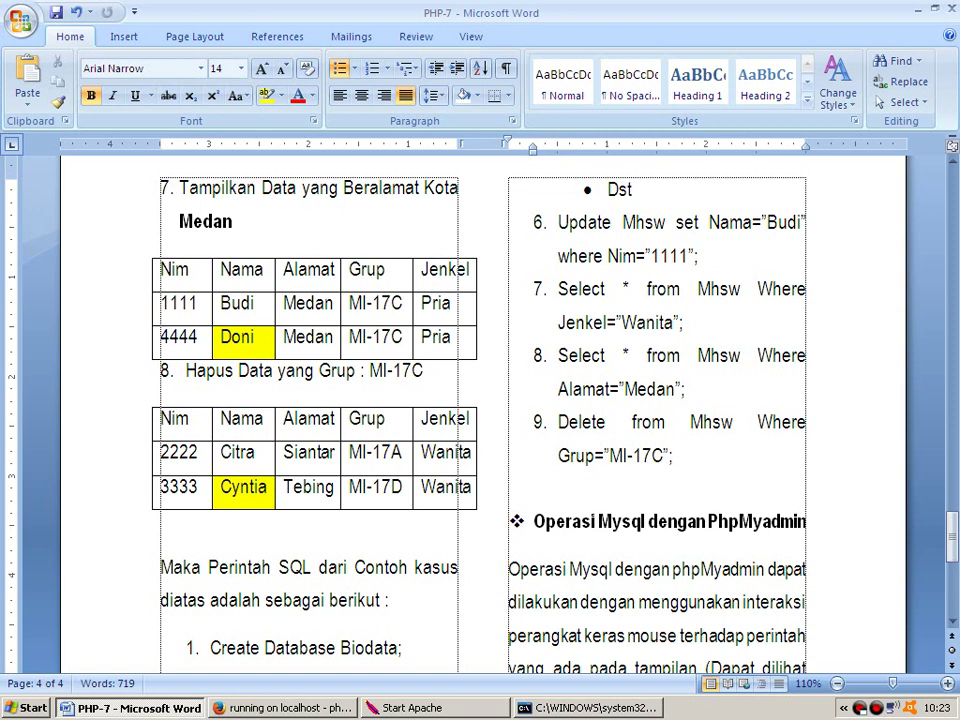
{"action": "key", "text": "shift+Down"}
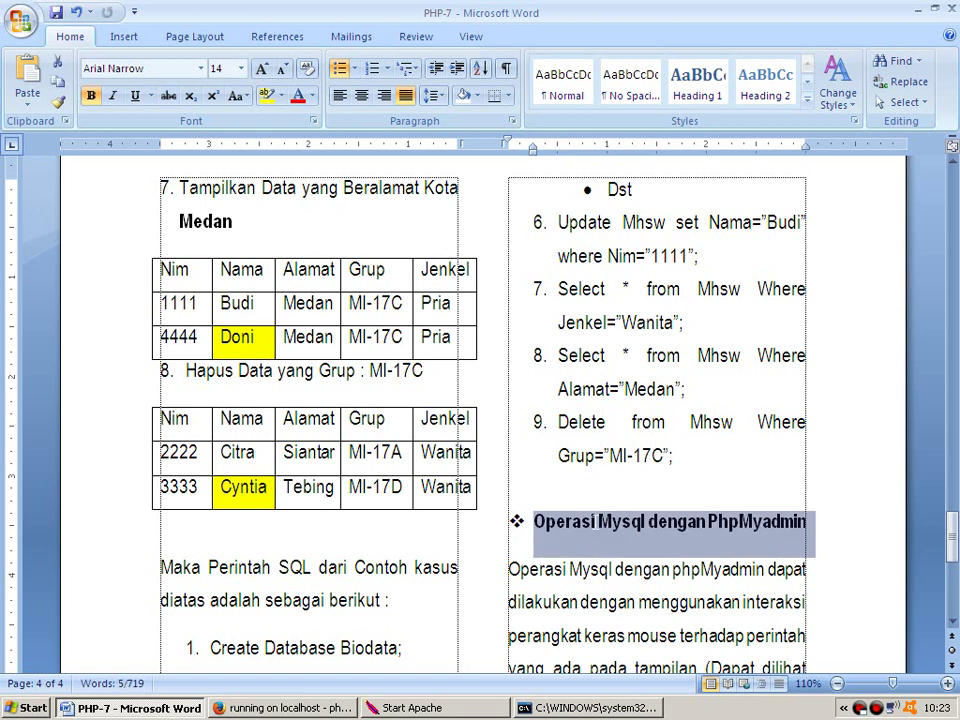
{"action": "key", "text": "End"}
{"action": "key", "text": "Down"}
{"action": "key", "text": "Up"}
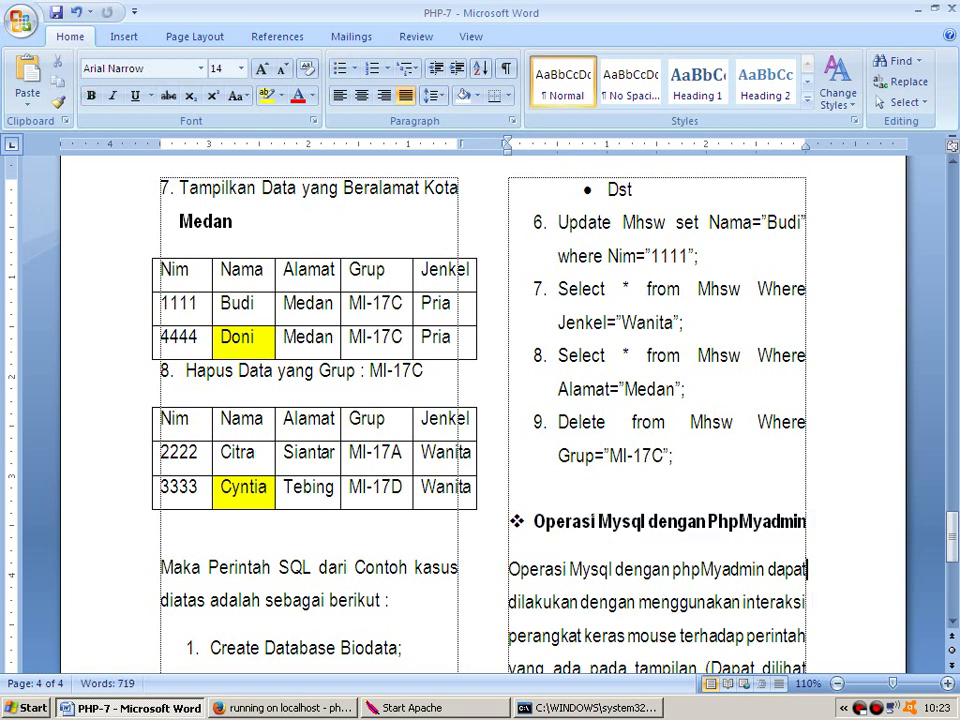
{"action": "key", "text": "Home"}
{"action": "key", "text": "shift+Right"}
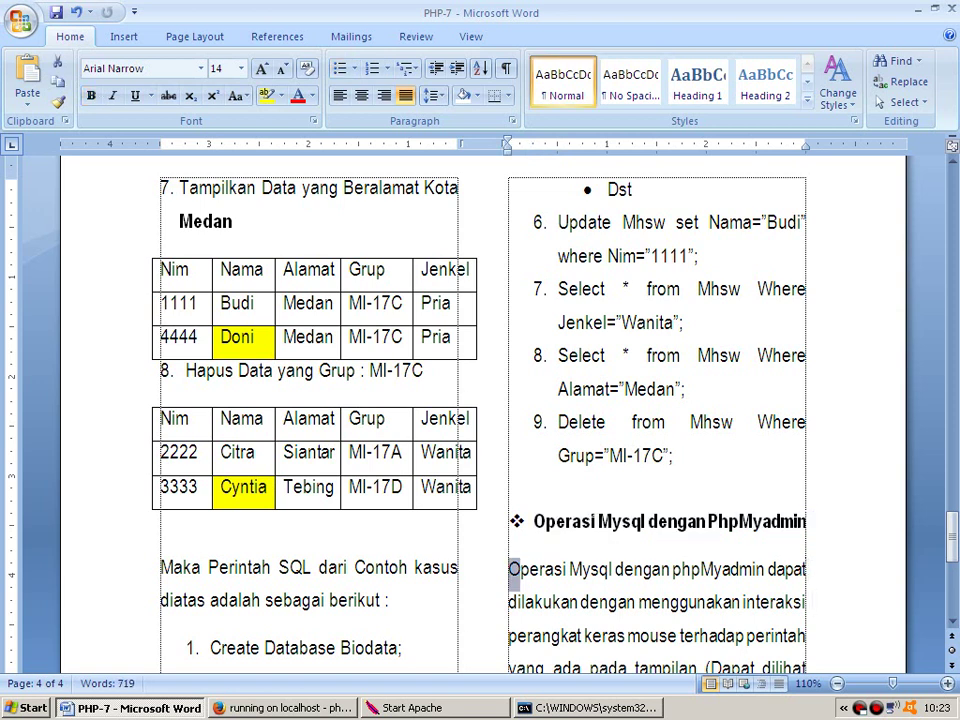
{"action": "key", "text": "shift+End"}
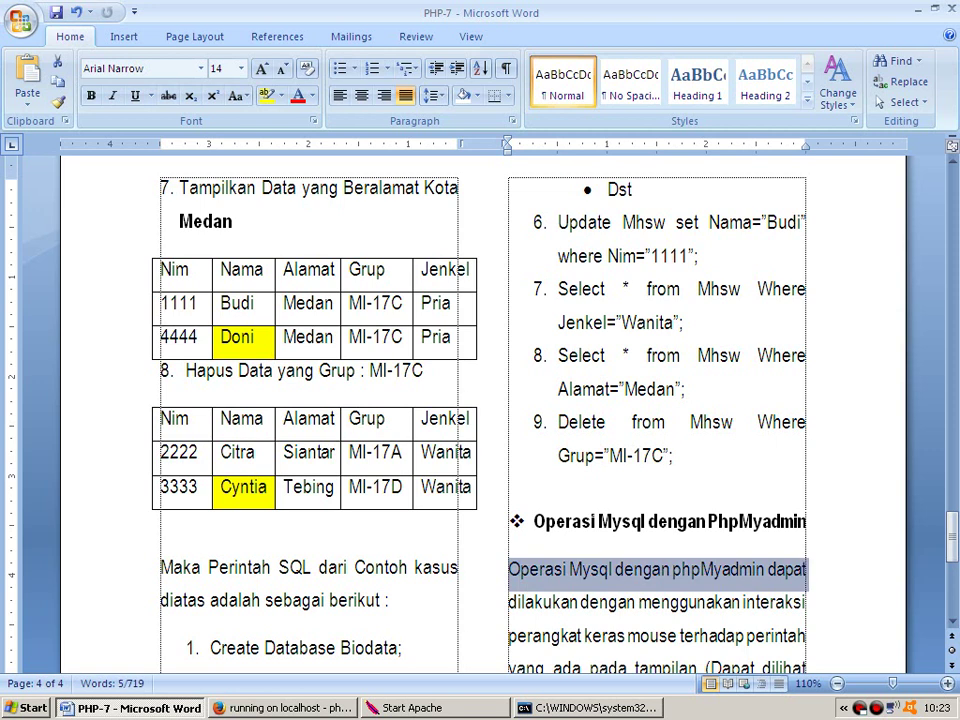
{"action": "key", "text": "Down"}
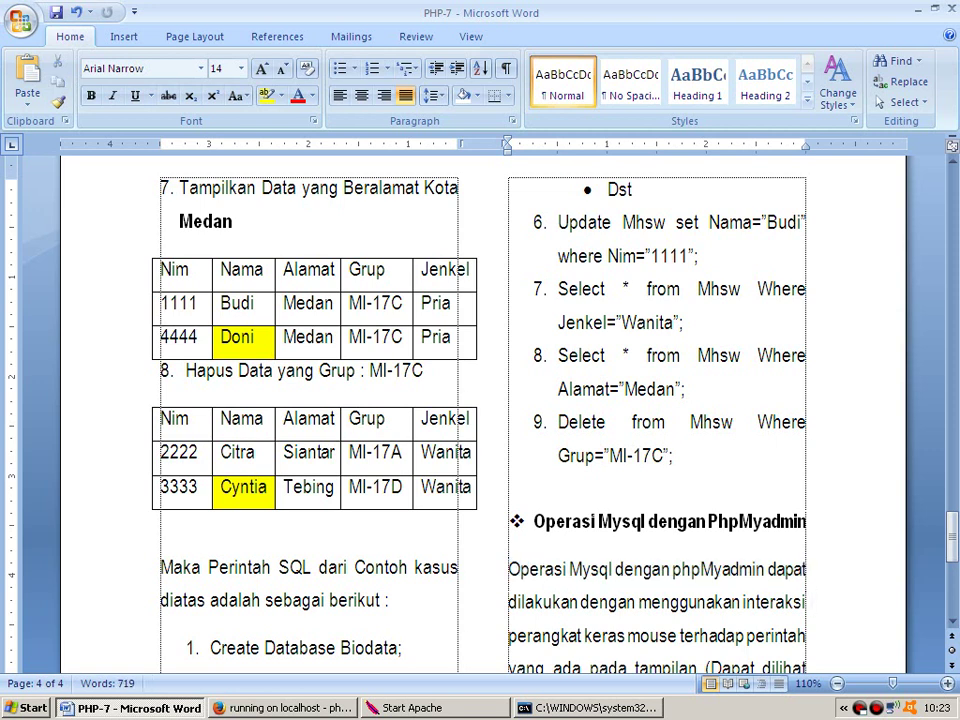
{"action": "key", "text": "Down"}
{"action": "key", "text": "Down"}
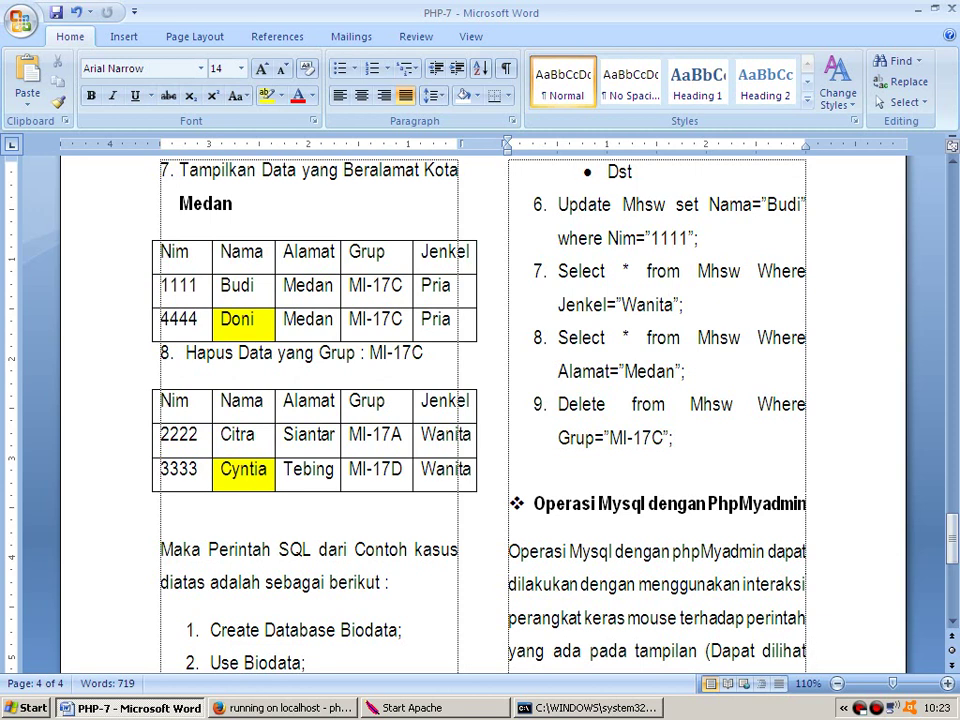
{"action": "key", "text": "Down"}
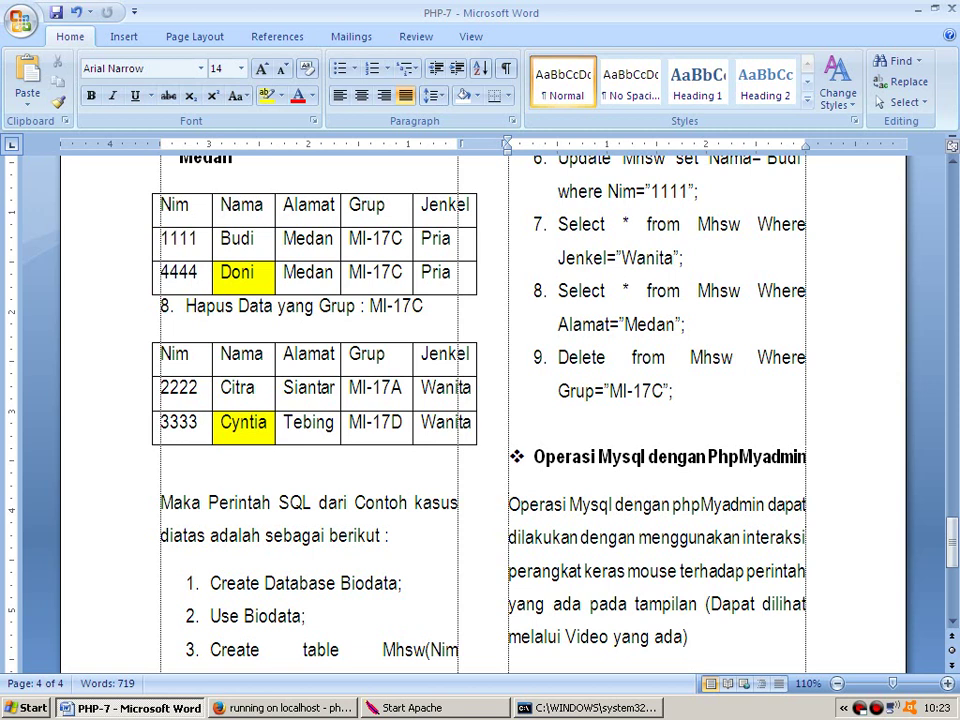
Switch to phpMyAdmin in Firefox, reload it and open the mhsw table of the biodata database.
{"action": "left_click", "coordinate": [303, 711]}
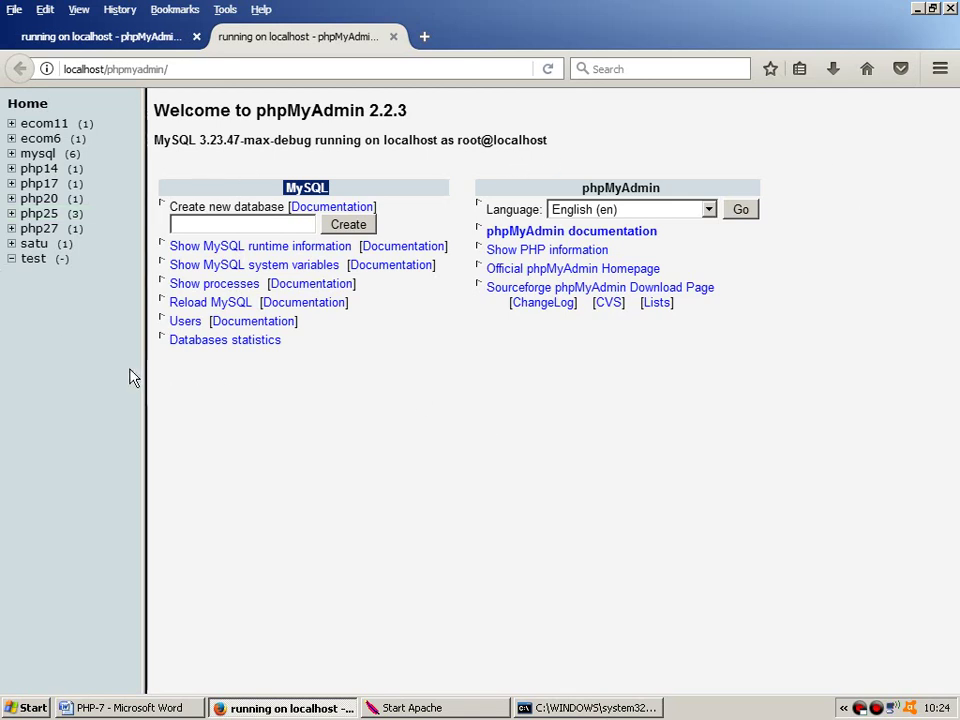
{"action": "left_click", "coordinate": [28, 106]}
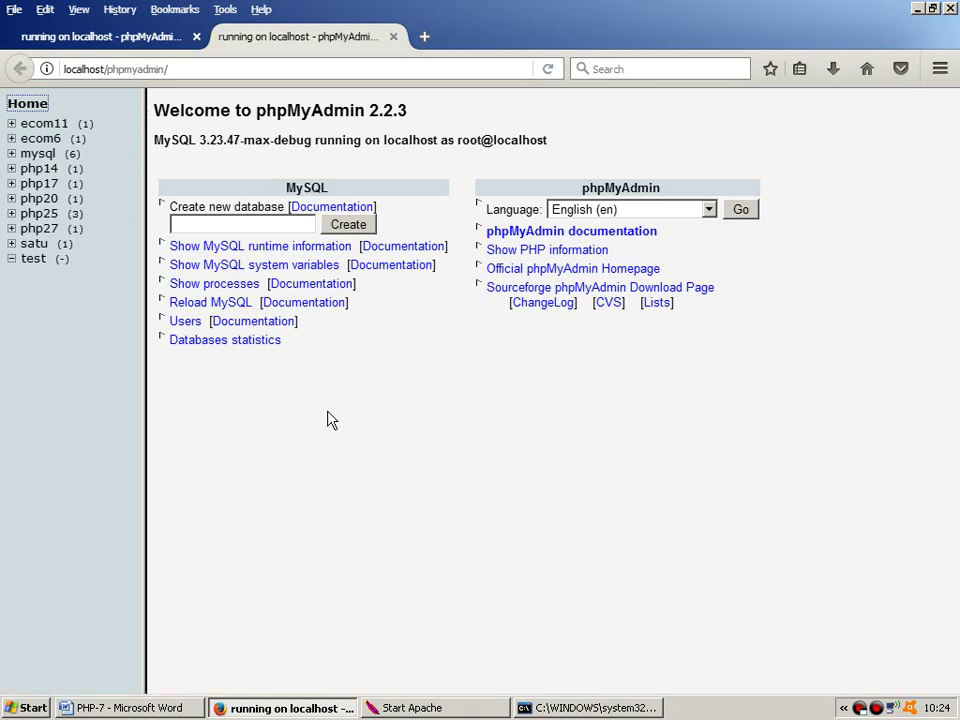
{"action": "key", "text": "F5"}
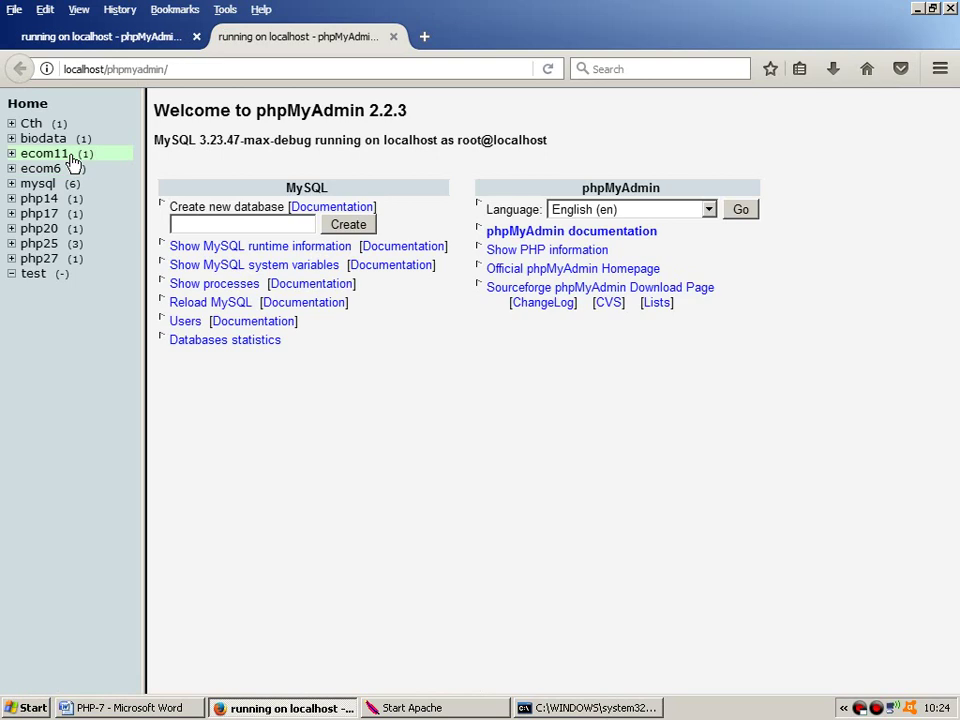
{"action": "left_click", "coordinate": [12, 140]}
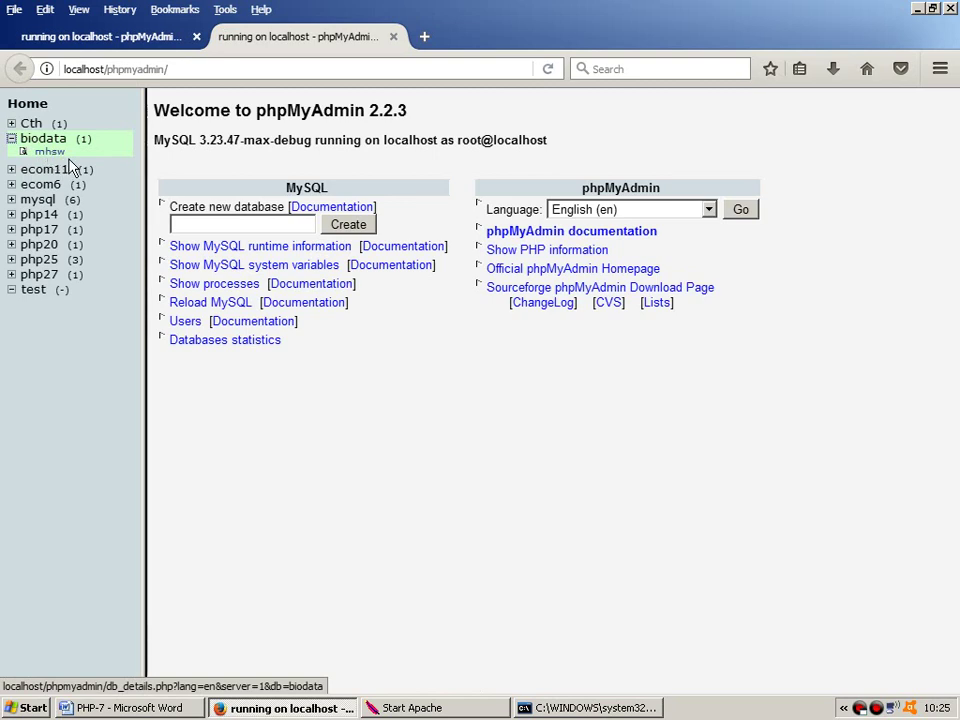
{"action": "left_click", "coordinate": [50, 152]}
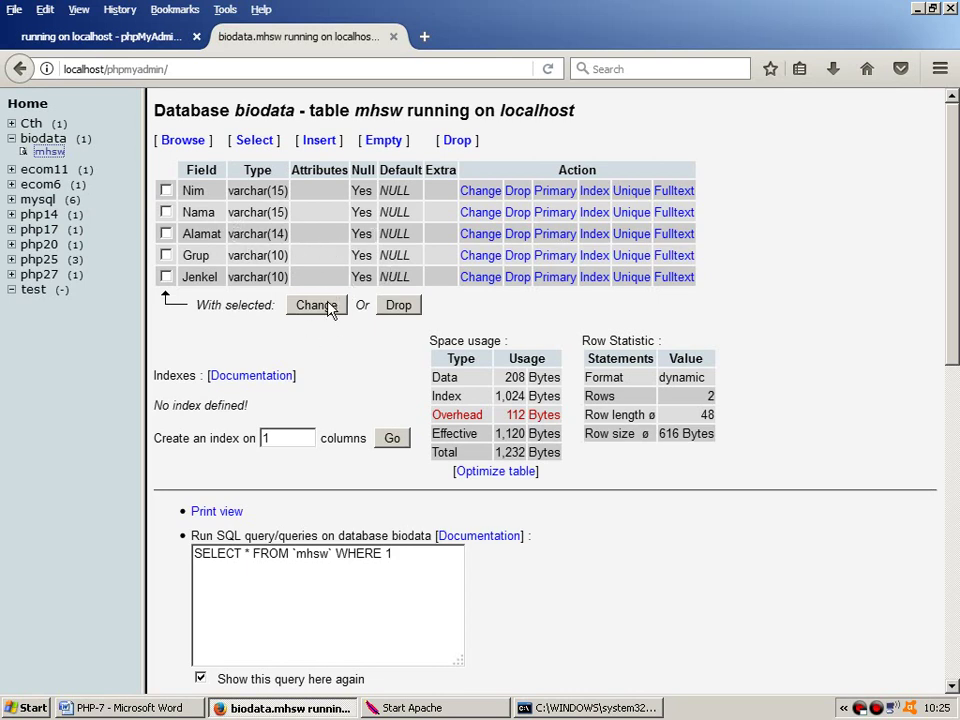
Browse the records of the mhsw table.
{"action": "left_click", "coordinate": [198, 143]}
{"action": "left_click", "coordinate": [195, 147]}
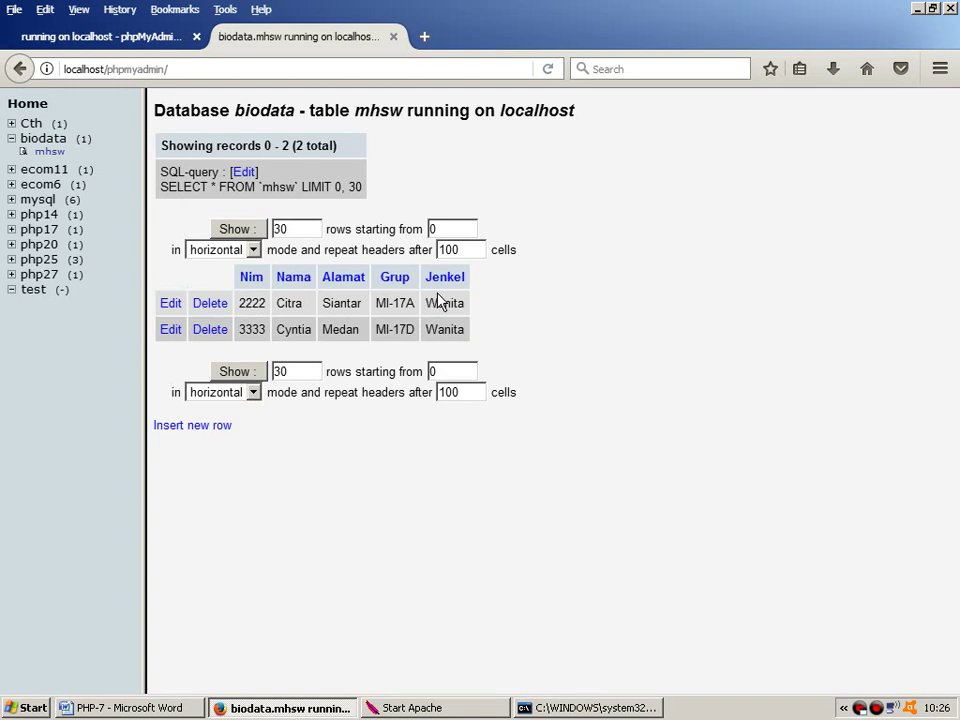
{"action": "left_click", "coordinate": [274, 334]}
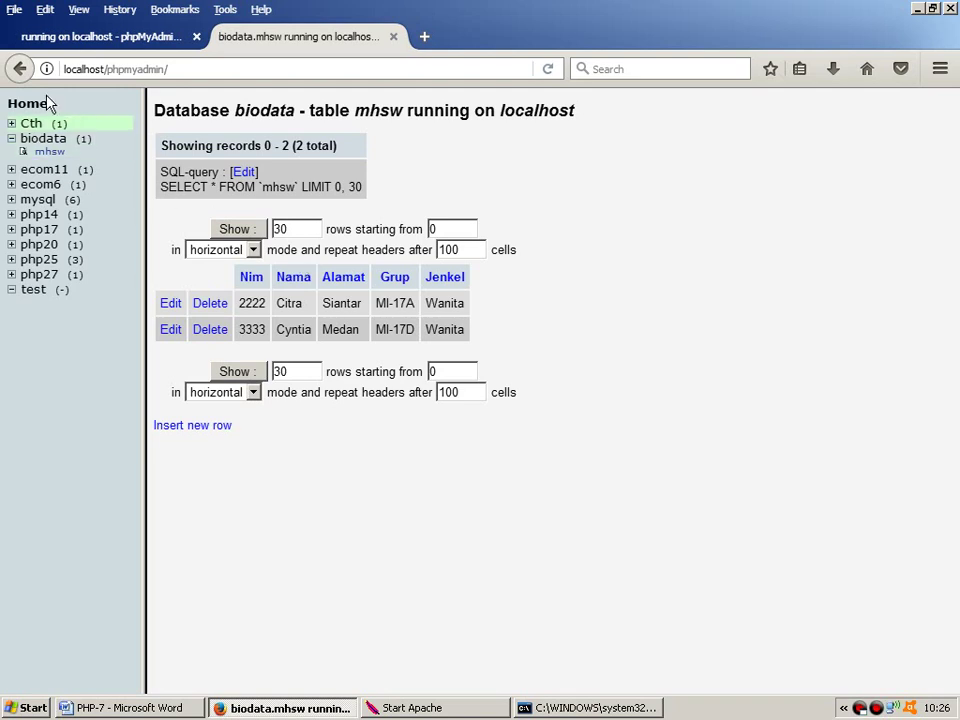
Go back to the mhsw table structure, open its row insertion form and enter the student's ID number for Nim.
{"action": "left_click", "coordinate": [19, 70]}
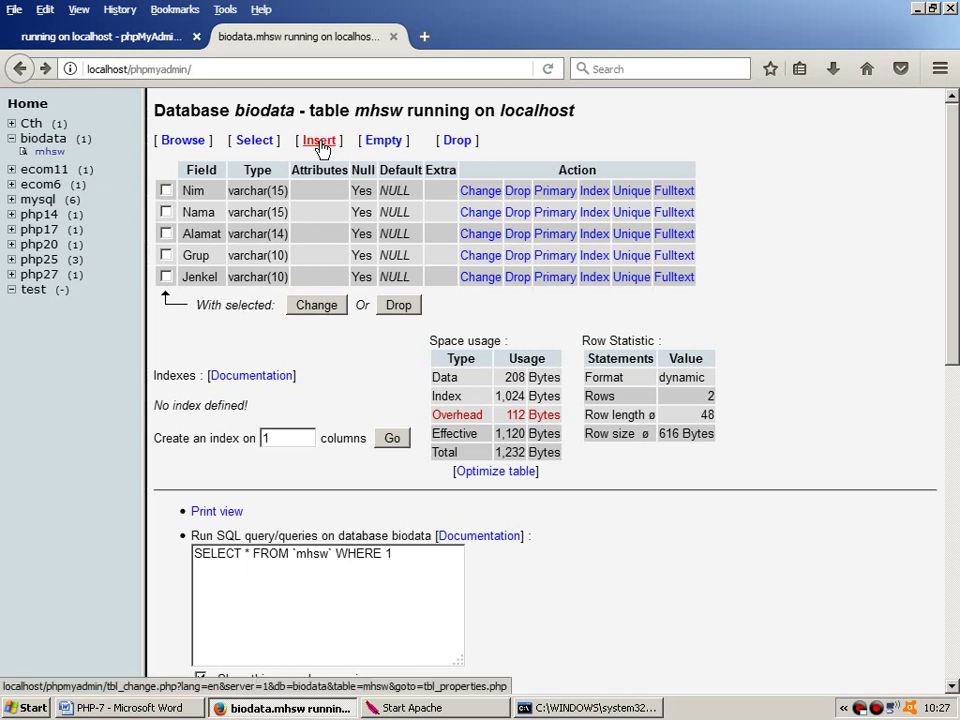
{"action": "left_click", "coordinate": [319, 142]}
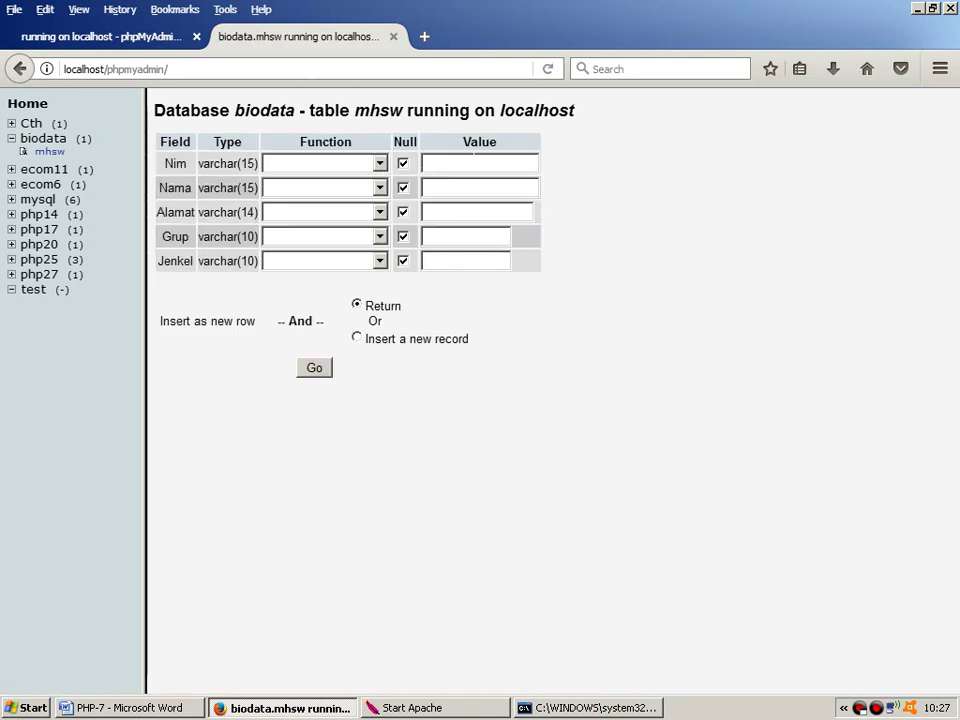
{"action": "left_click_drag", "start_coordinate": [464, 148], "coordinate": [508, 150]}
{"action": "left_click", "coordinate": [469, 164]}
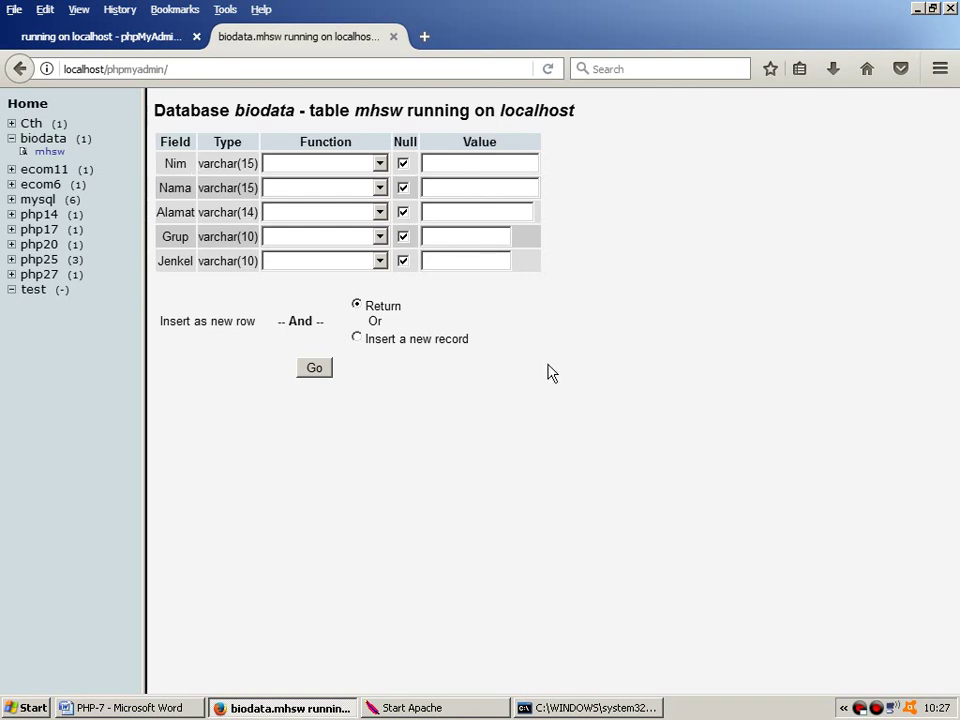
{"action": "type", "text": "11"}
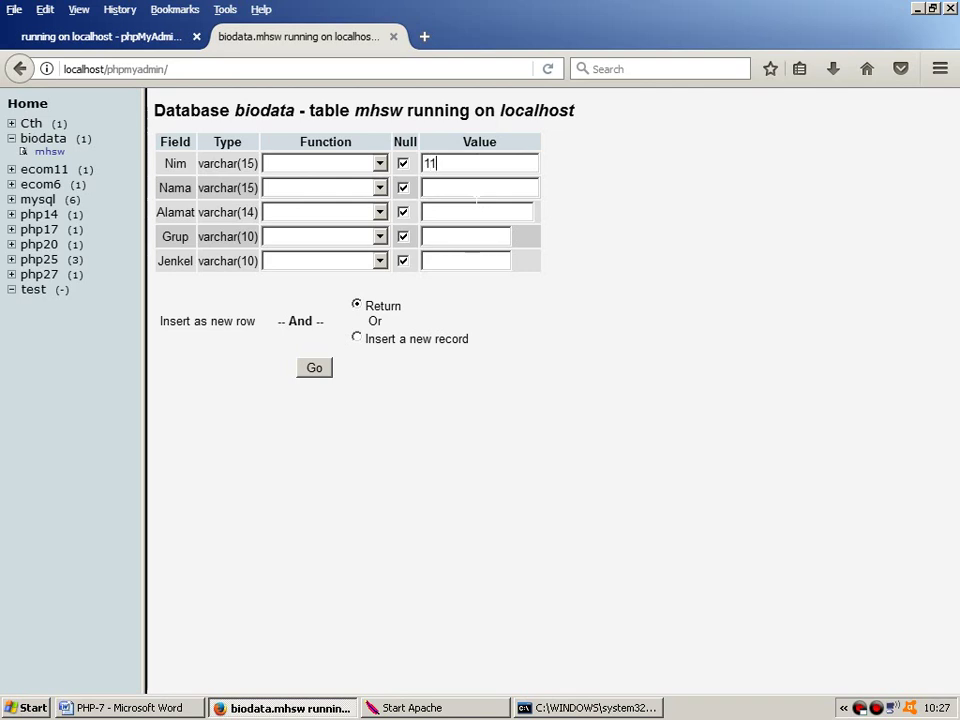
{"action": "type", "text": "11"}
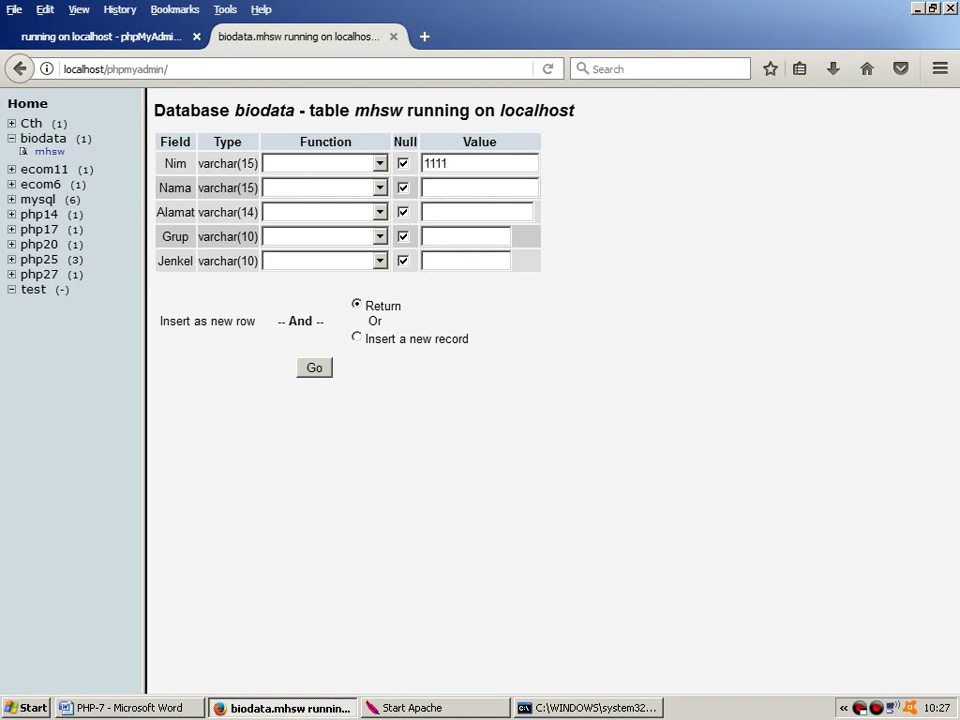
Fill in the student's name, Alamat Medan, Grup MI-17C and Jenkel Pria, and submit the new mhsw row.
{"action": "left_click", "coordinate": [479, 187]}
{"action": "type", "text": "Agus"}
{"action": "left_click", "coordinate": [477, 212]}
{"action": "type", "text": "Medan"}
{"action": "left_click", "coordinate": [465, 236]}
{"action": "type", "text": "MI-17C"}
{"action": "left_click", "coordinate": [450, 258]}
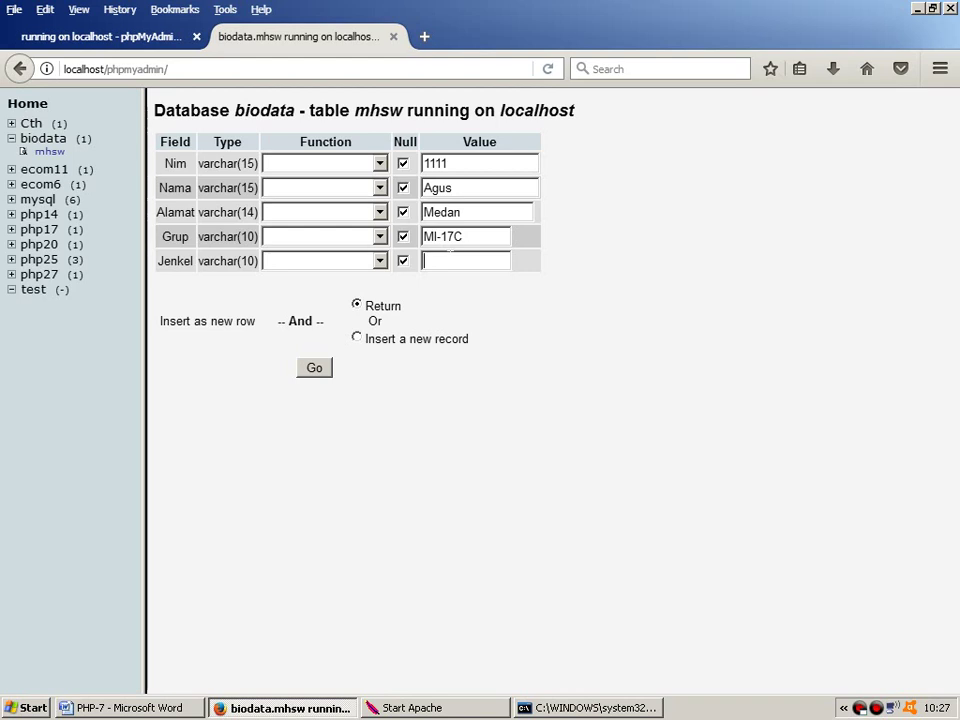
{"action": "type", "text": "pR"}
{"action": "key", "text": "BackSpace"}
{"action": "key", "text": "BackSpace"}
{"action": "type", "text": "Pria"}
{"action": "left_click", "coordinate": [323, 370]}
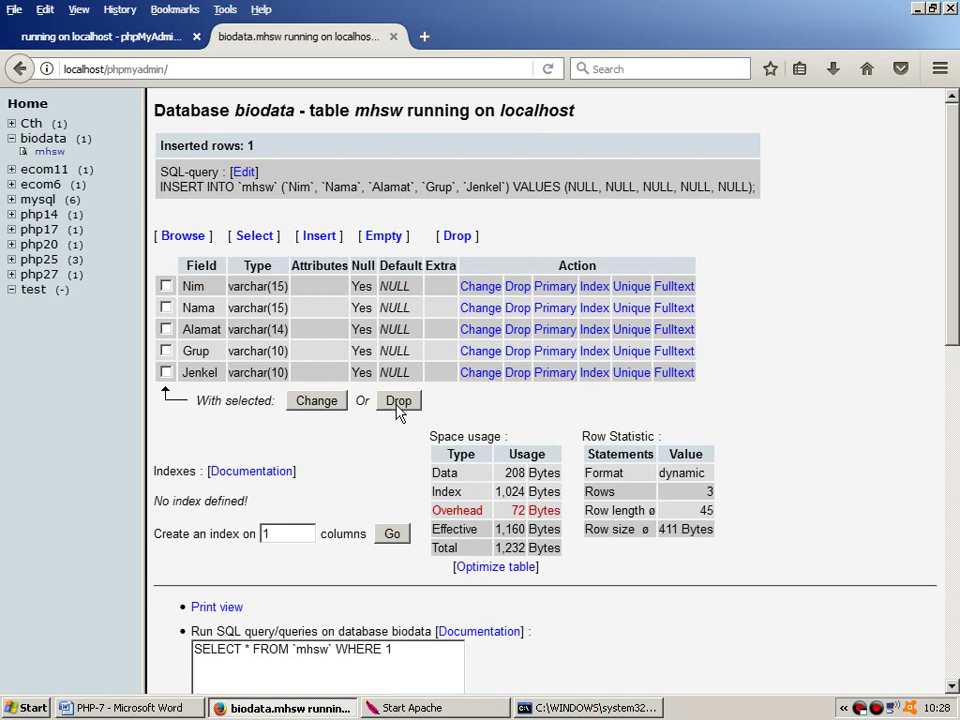
Browse the mhsw records, reload phpMyAdmin and delete the record whose fields are all NULL.
{"action": "left_click", "coordinate": [184, 238]}
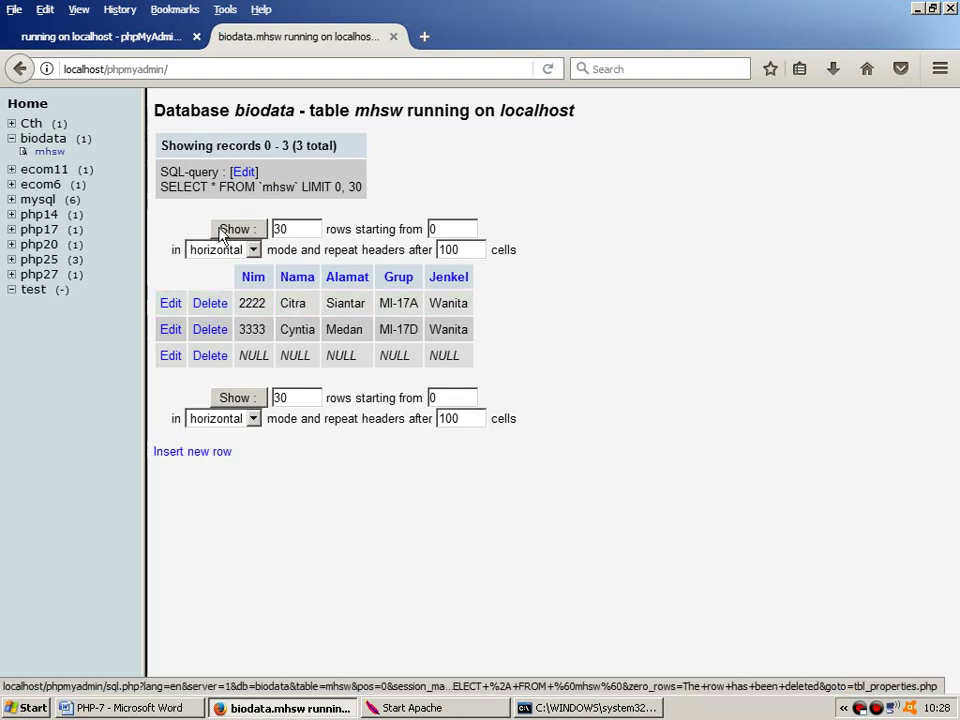
{"action": "left_click", "coordinate": [550, 73]}
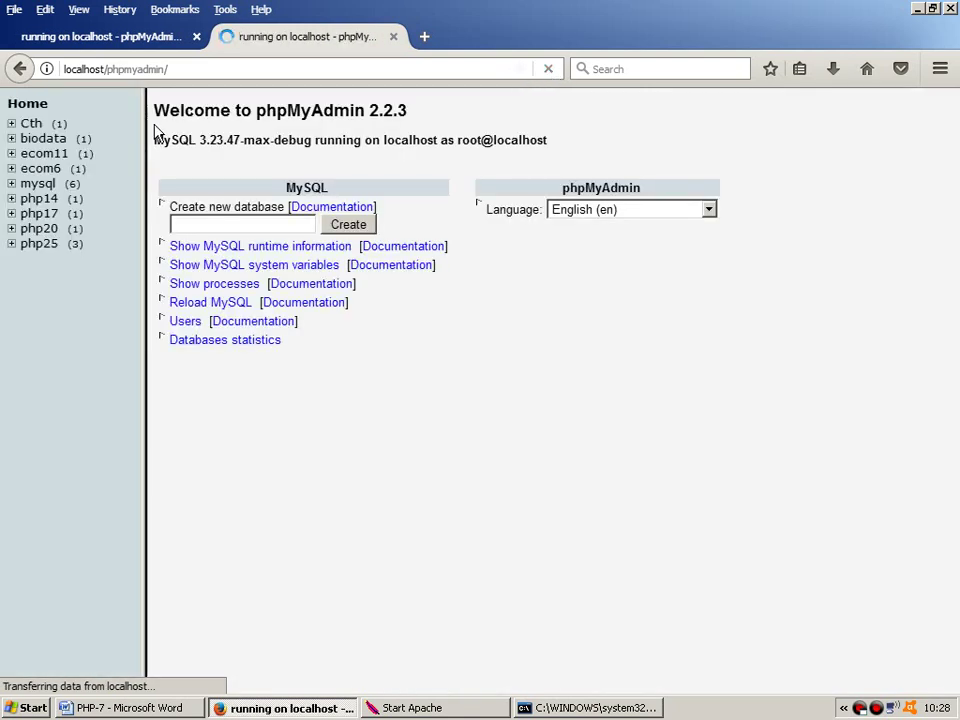
{"action": "left_click", "coordinate": [45, 141]}
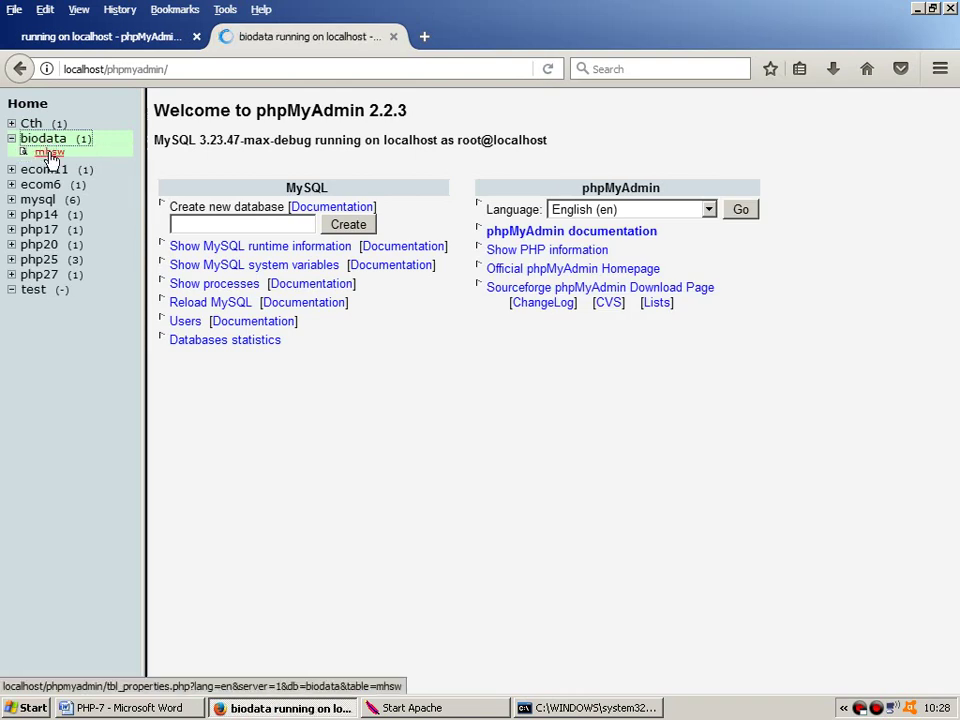
{"action": "left_click", "coordinate": [50, 155]}
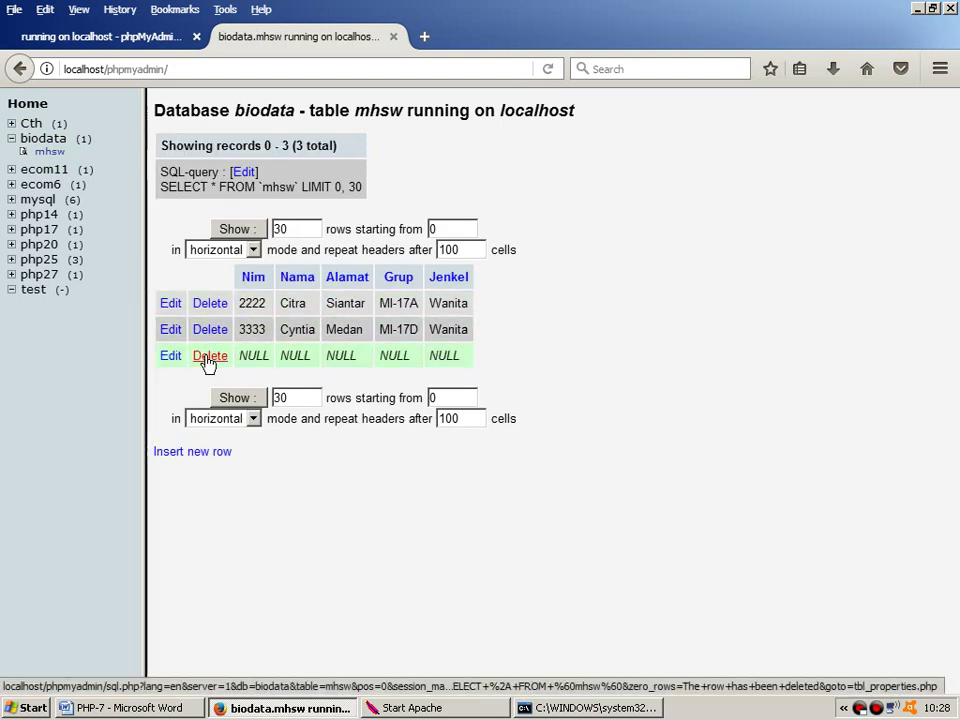
{"action": "left_click", "coordinate": [208, 360]}
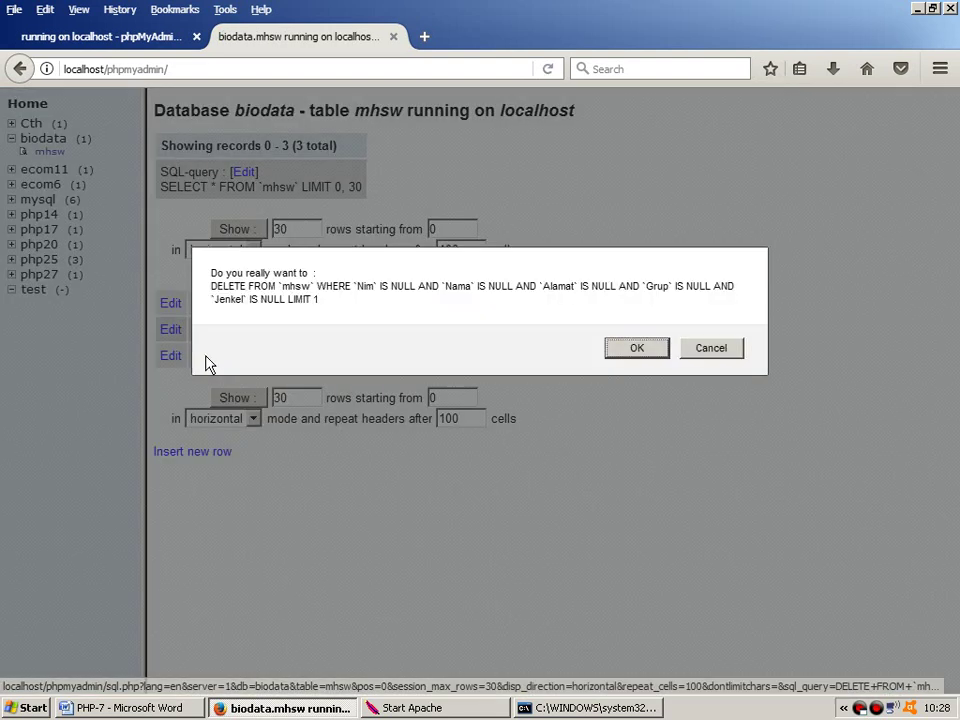
{"action": "left_click", "coordinate": [637, 349]}
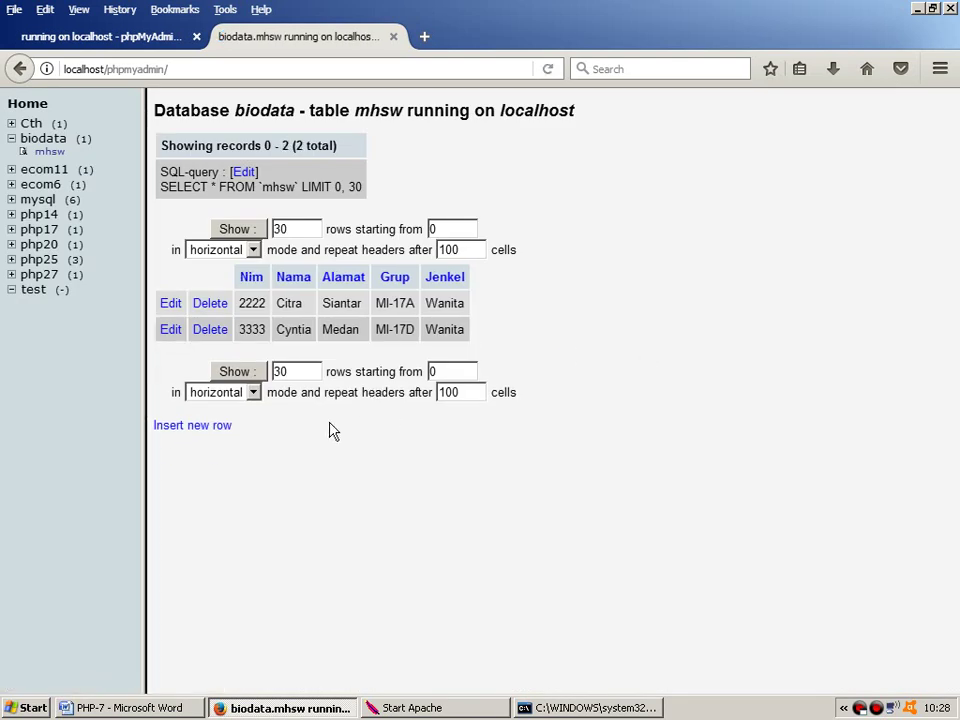
Start a new mhsw row and enter the student's ID number for Nim, keeping the Nama function blank.
{"action": "left_click", "coordinate": [222, 431]}
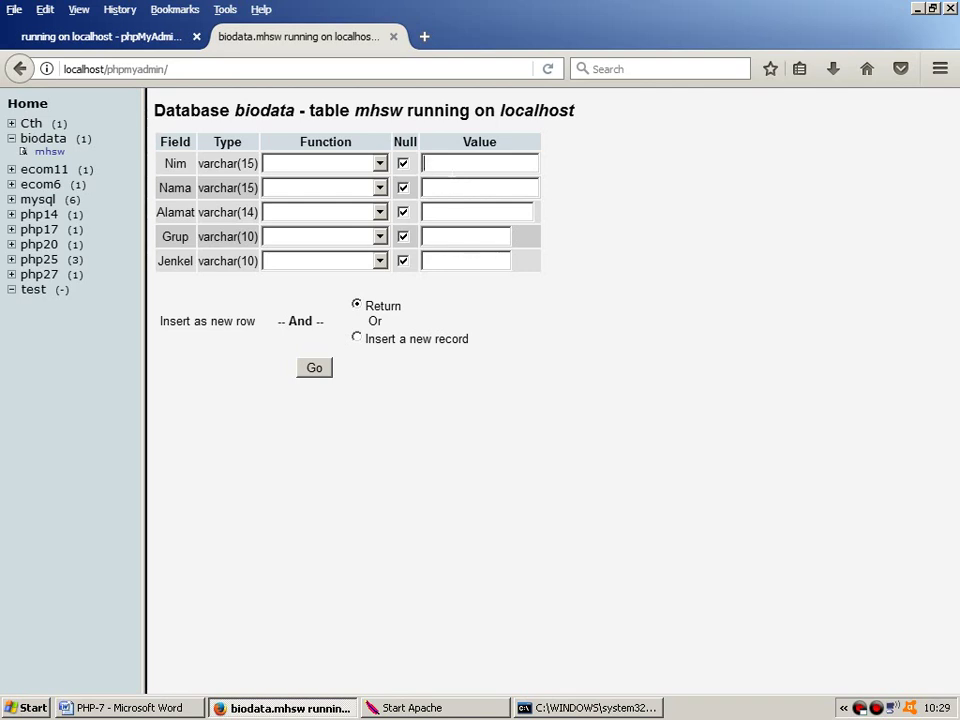
{"action": "type", "text": "111"}
{"action": "key", "text": "Down"}
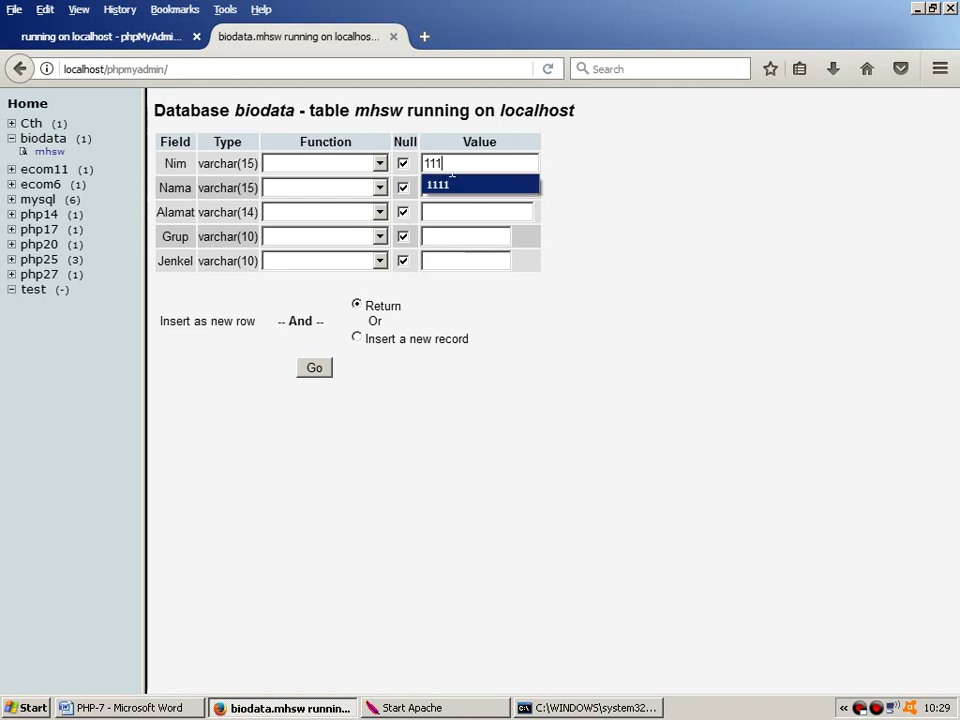
{"action": "key", "text": "Tab"}
{"action": "key", "text": "Down"}
{"action": "key", "text": "Tab"}
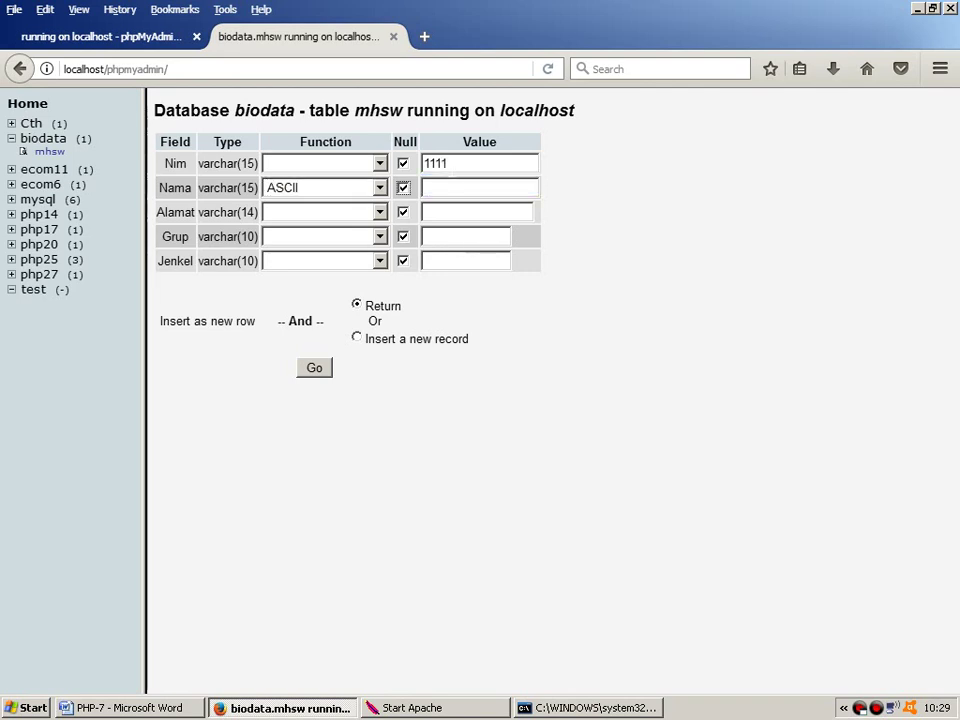
{"action": "key", "text": "shift+Tab"}
{"action": "key", "text": "Up"}
Fill in the student's name for Nama and Medan for Alamat in the new mhsw row.
{"action": "key", "text": "Tab"}
{"action": "key", "text": "Tab"}
{"action": "key", "text": "Down"}
{"action": "key", "text": "Tab"}
{"action": "key", "text": "Tab"}
{"action": "key", "text": "Tab"}
{"action": "key", "text": "Down"}
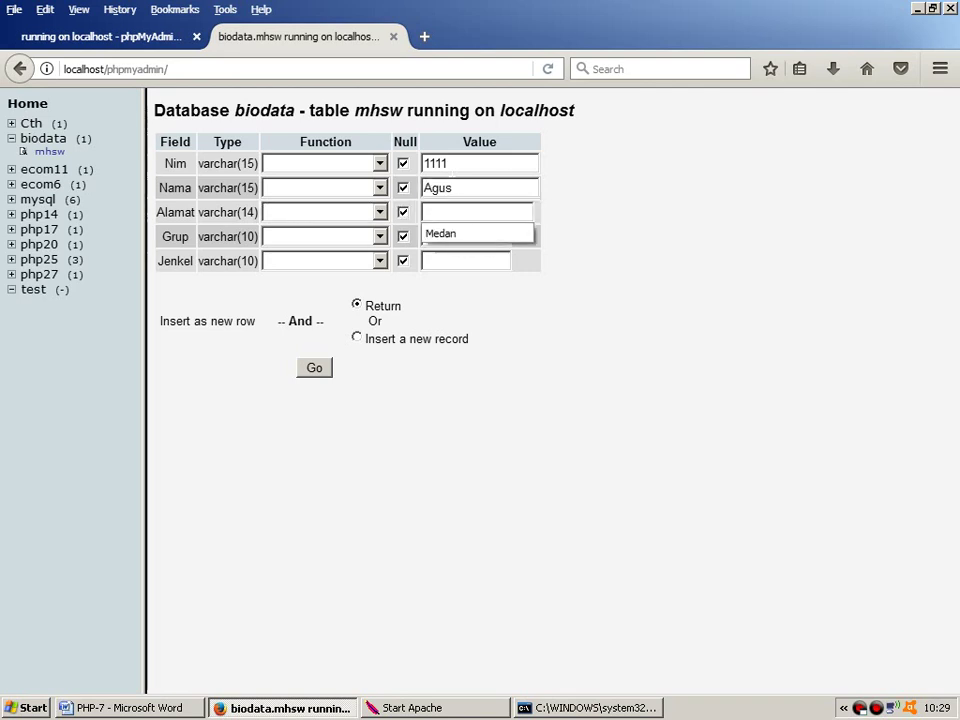
{"action": "key", "text": "Down"}
{"action": "key", "text": "Tab"}
{"action": "key", "text": "Tab"}
{"action": "key", "text": "Tab"}
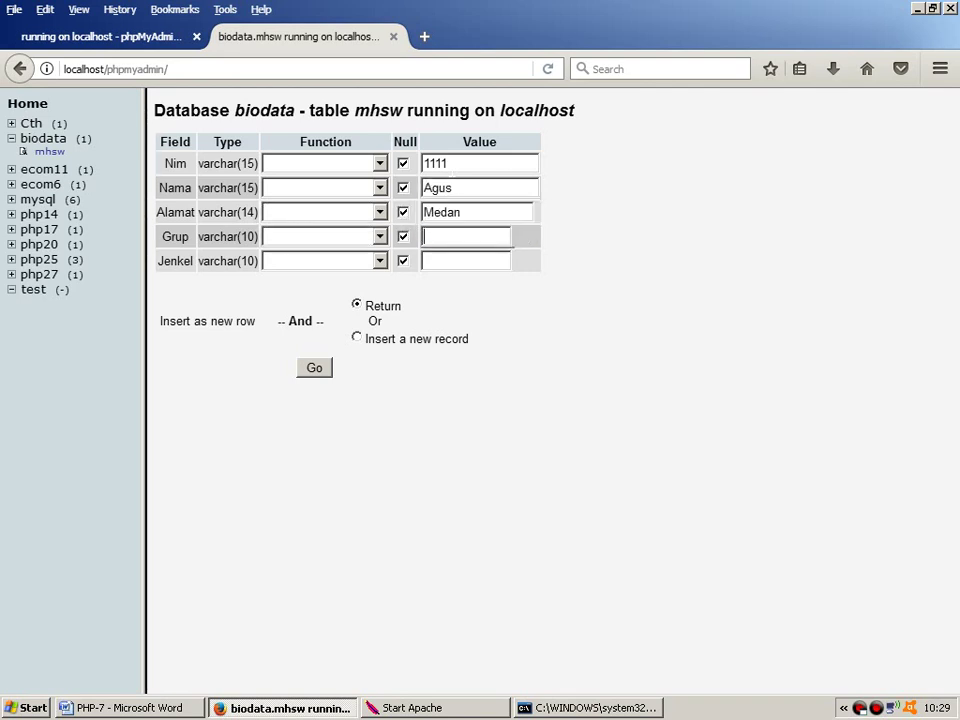
Set Grup to MI-17C and Jenkel to Pria, and submit the row with the option to insert a new record.
{"action": "key", "text": "Down"}
{"action": "key", "text": "Down"}
{"action": "key", "text": "Tab"}
{"action": "key", "text": "Tab"}
{"action": "key", "text": "Tab"}
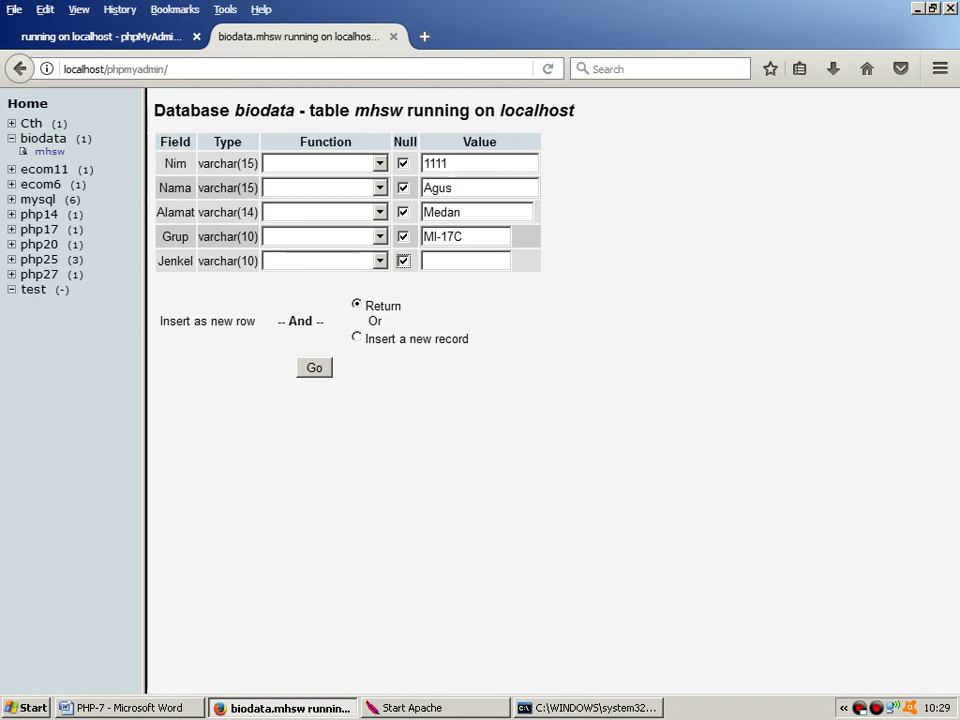
{"action": "key", "text": "Down"}
{"action": "key", "text": "Down"}
{"action": "key", "text": "Tab"}
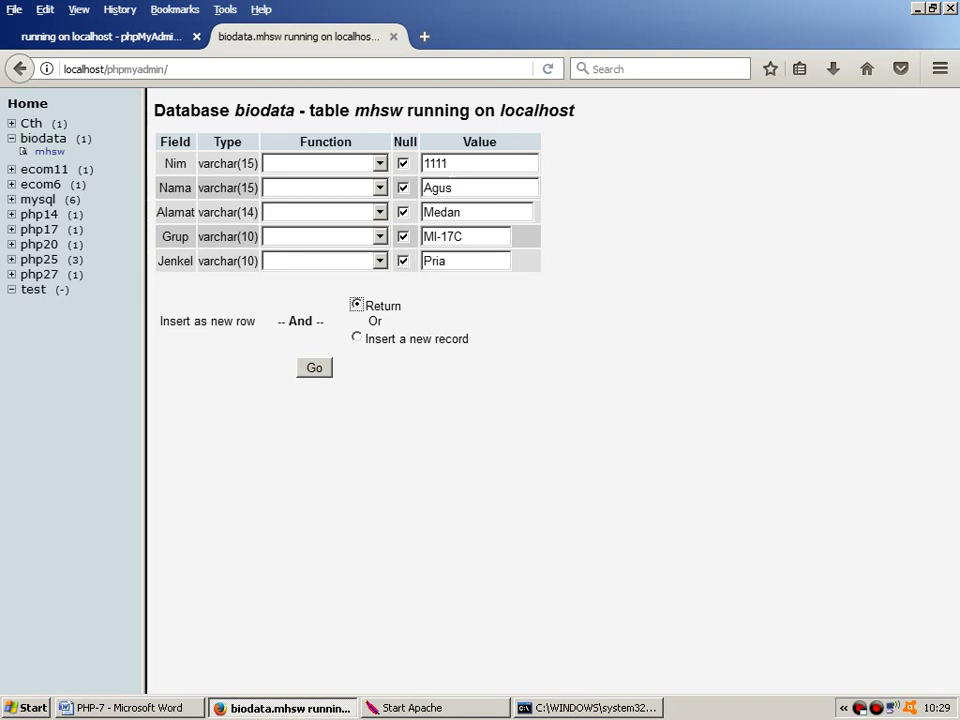
{"action": "left_click", "coordinate": [357, 339]}
{"action": "left_click", "coordinate": [317, 374]}
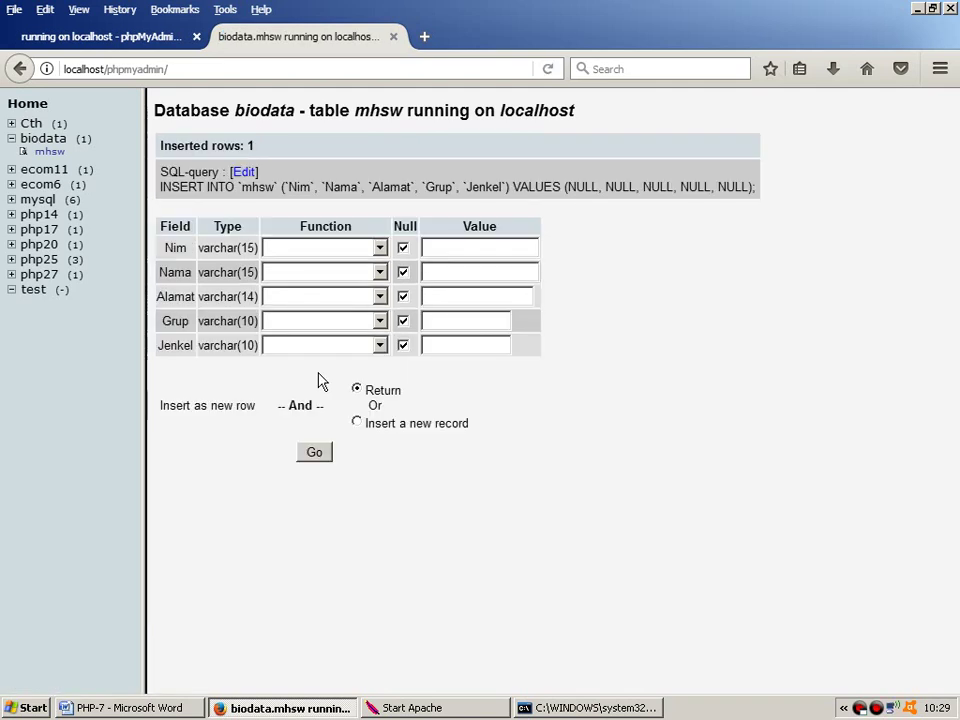
Delete the record whose fields are all NULL from the mhsw records and return to the table structure.
{"action": "left_click", "coordinate": [55, 153]}
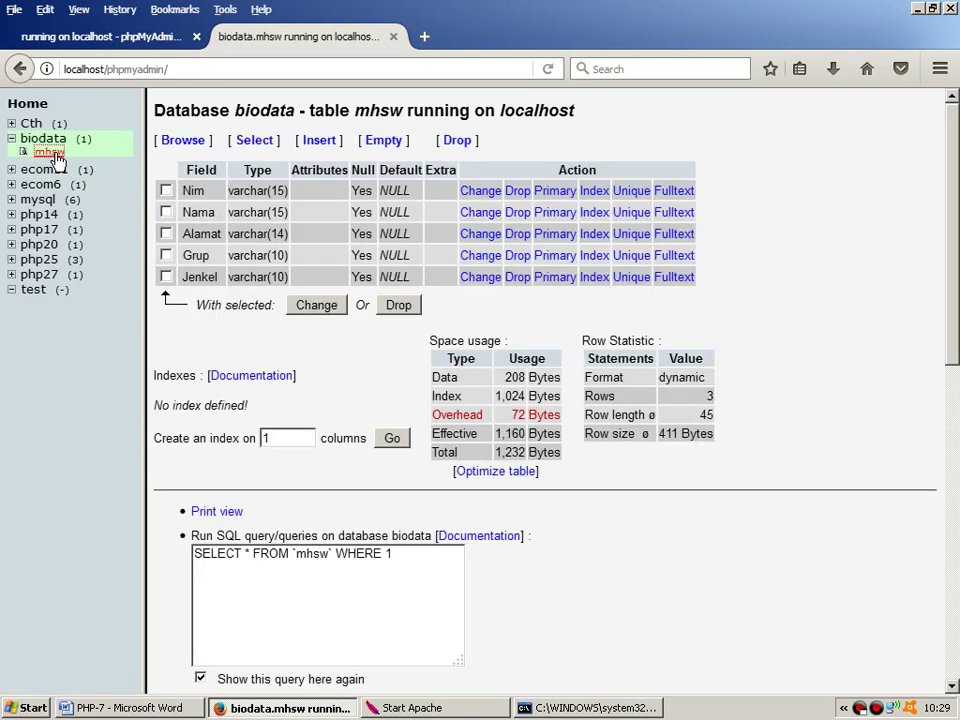
{"action": "left_click", "coordinate": [181, 141]}
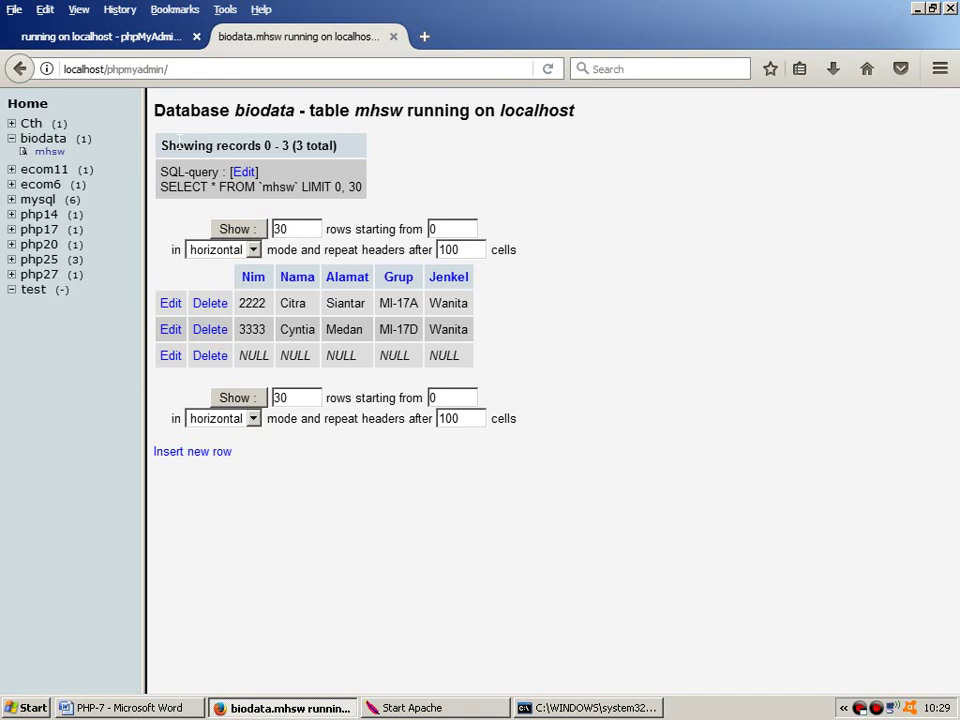
{"action": "left_click", "coordinate": [209, 356]}
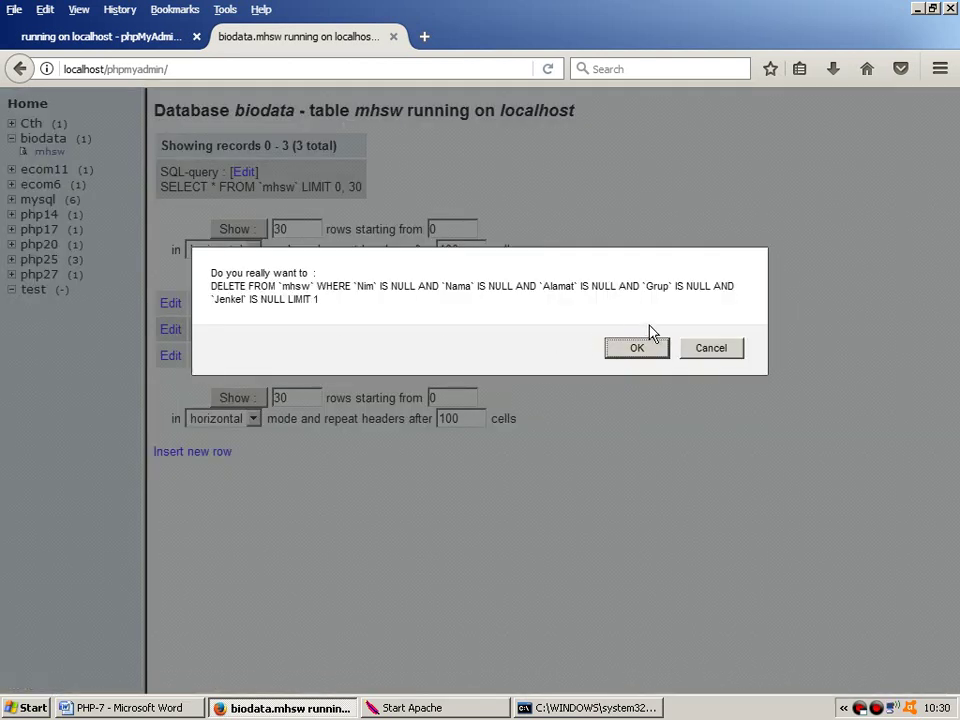
{"action": "left_click", "coordinate": [630, 350]}
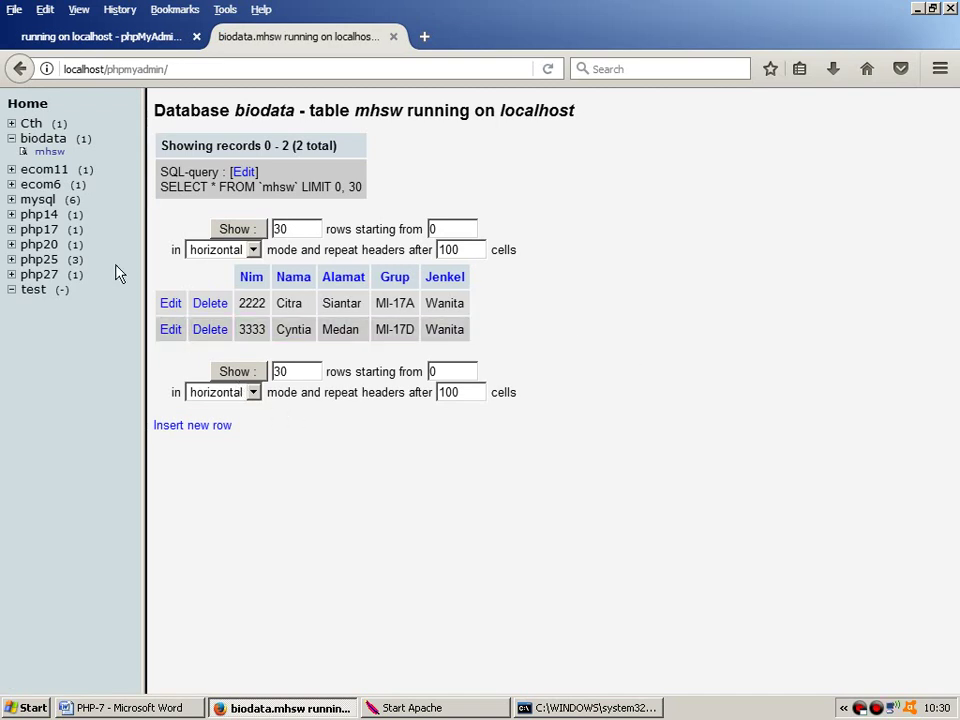
{"action": "left_click", "coordinate": [49, 153]}
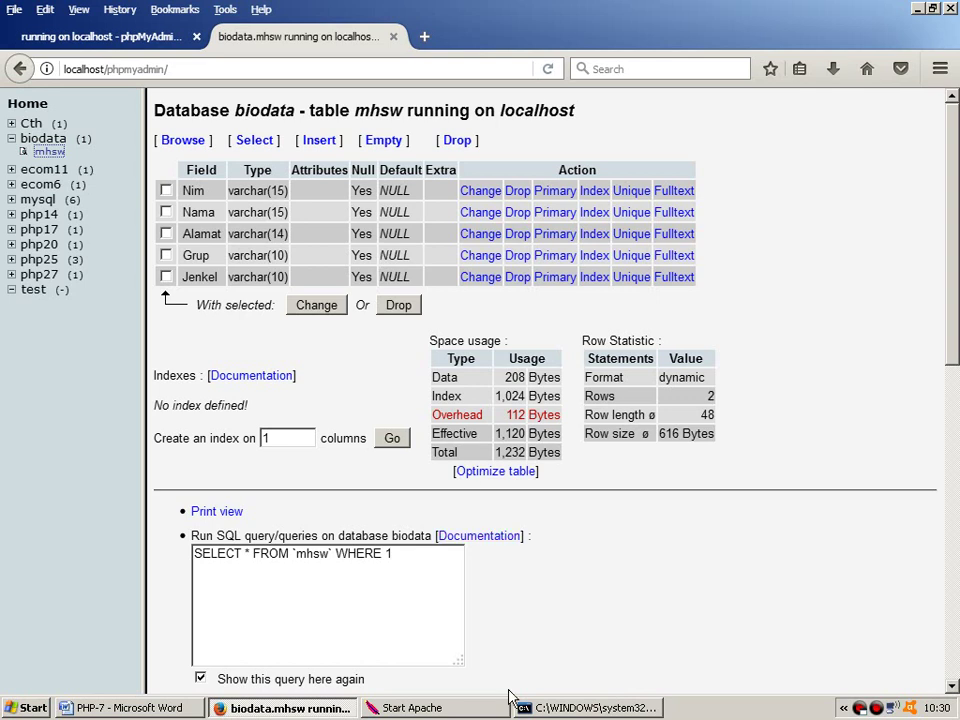
Exit the MySQL client and its Command Prompt session, and close the other phpMyAdmin browser page.
{"action": "left_click", "coordinate": [545, 708]}
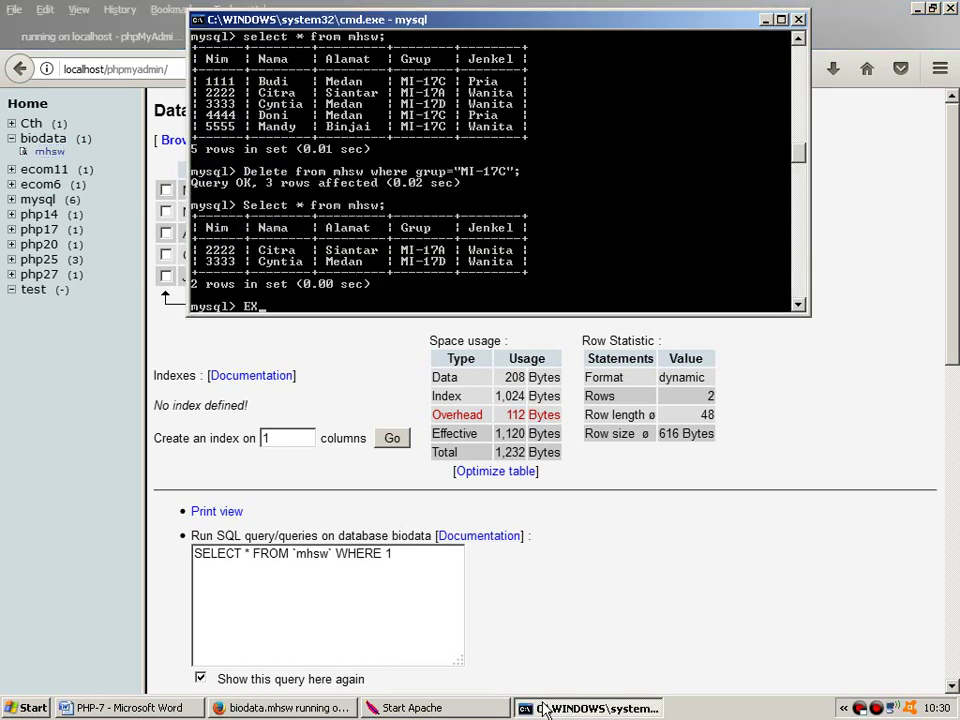
{"action": "type", "text": "EXIT;"}
{"action": "key", "text": "Return"}
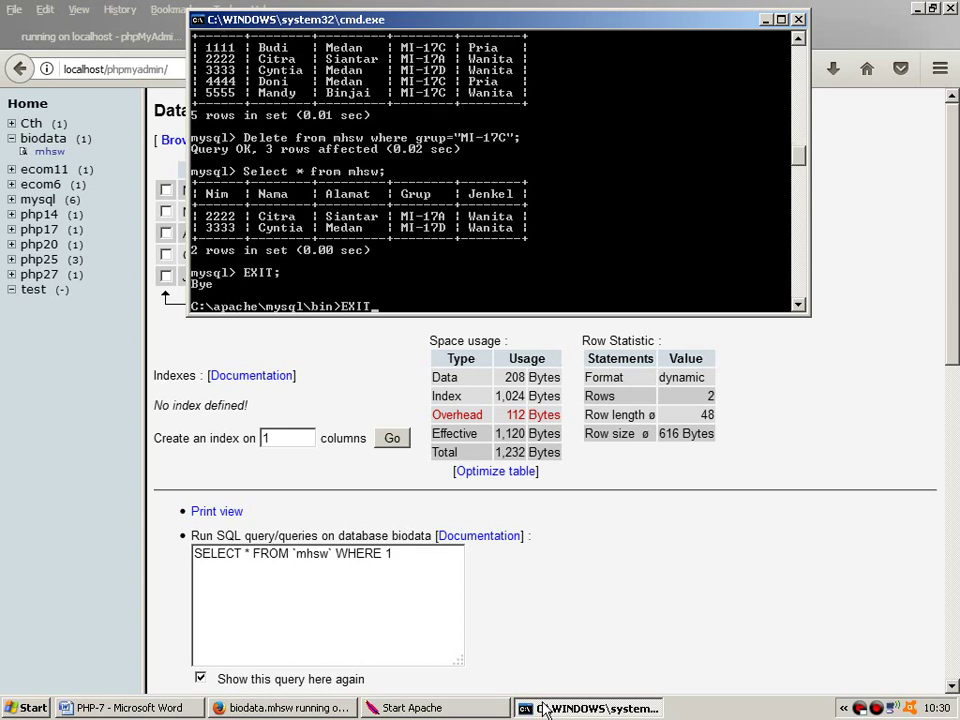
{"action": "key", "text": "Return"}
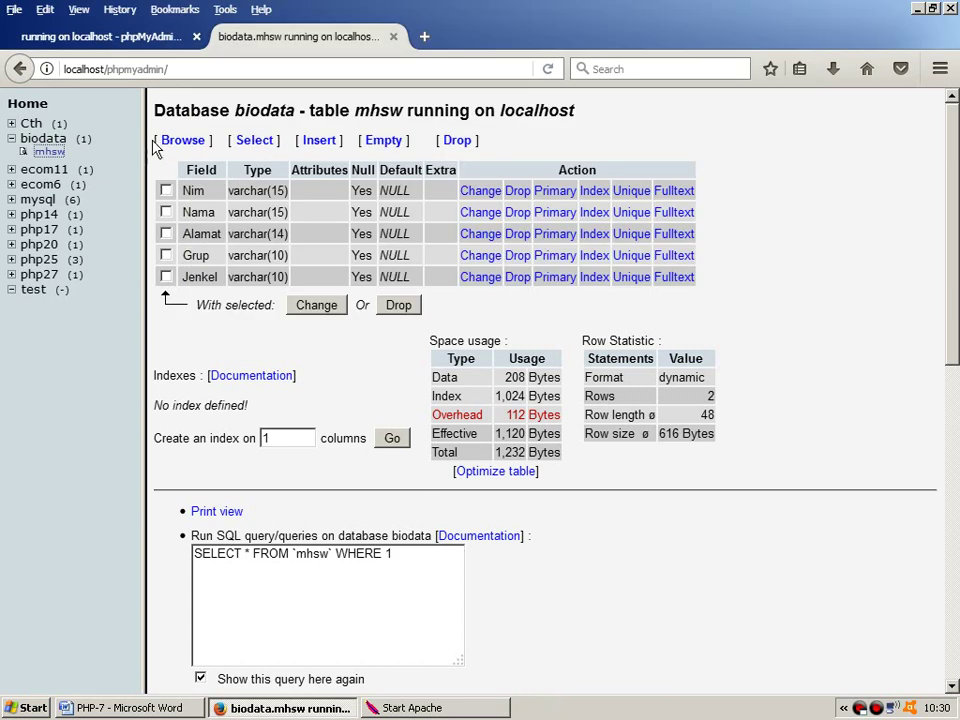
{"action": "left_click", "coordinate": [197, 38]}
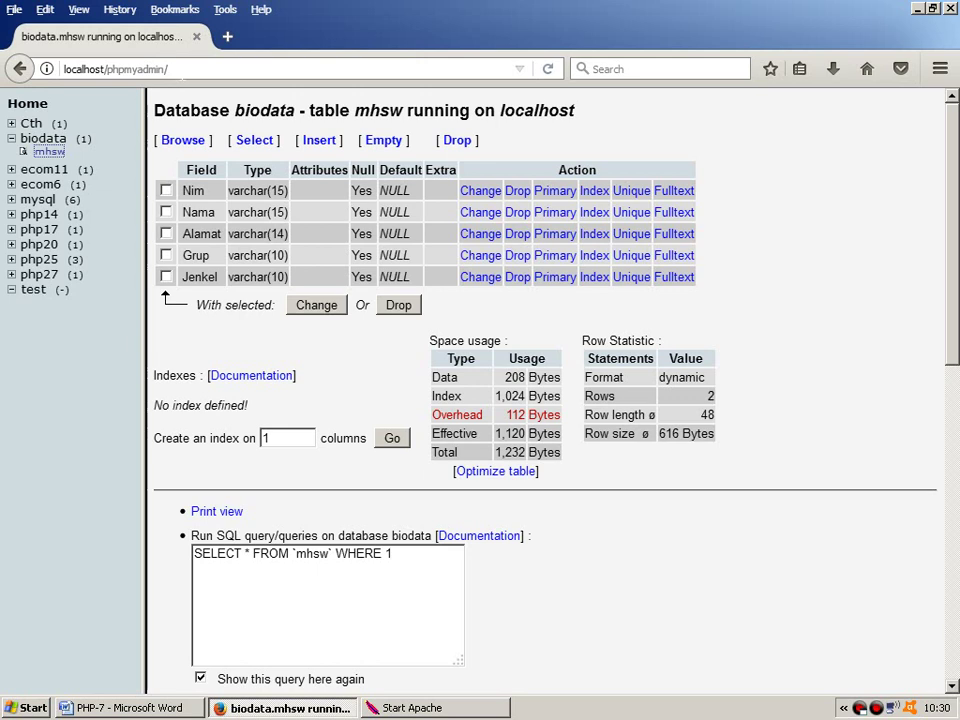
Start a new mhsw row and enter the student's ID number, the student's name and Alamat Medan.
{"action": "left_click", "coordinate": [311, 146]}
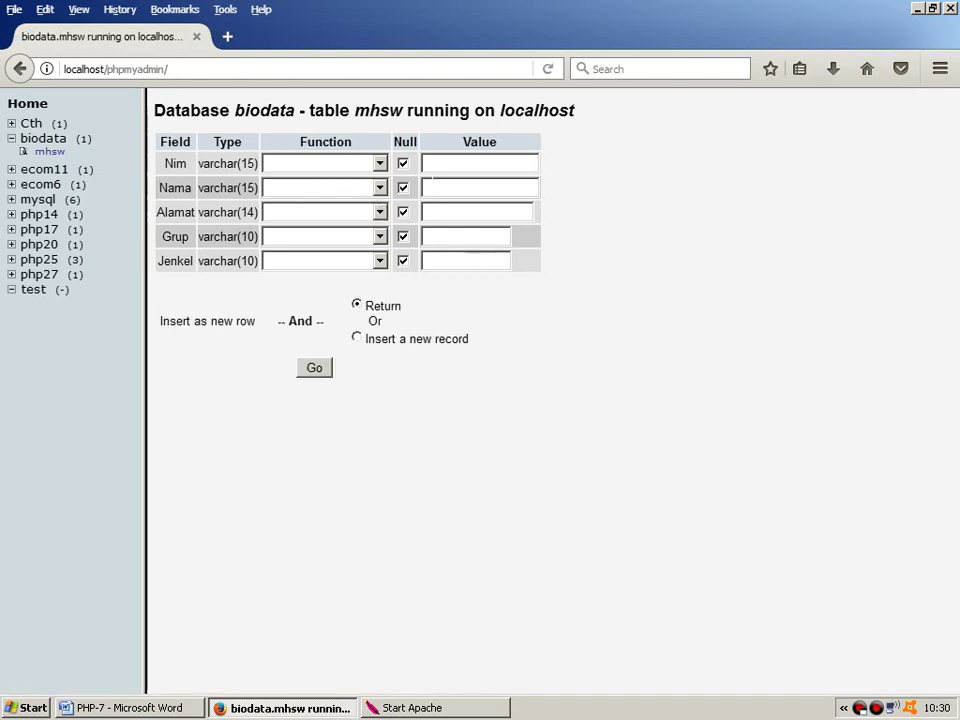
{"action": "left_click", "coordinate": [430, 164]}
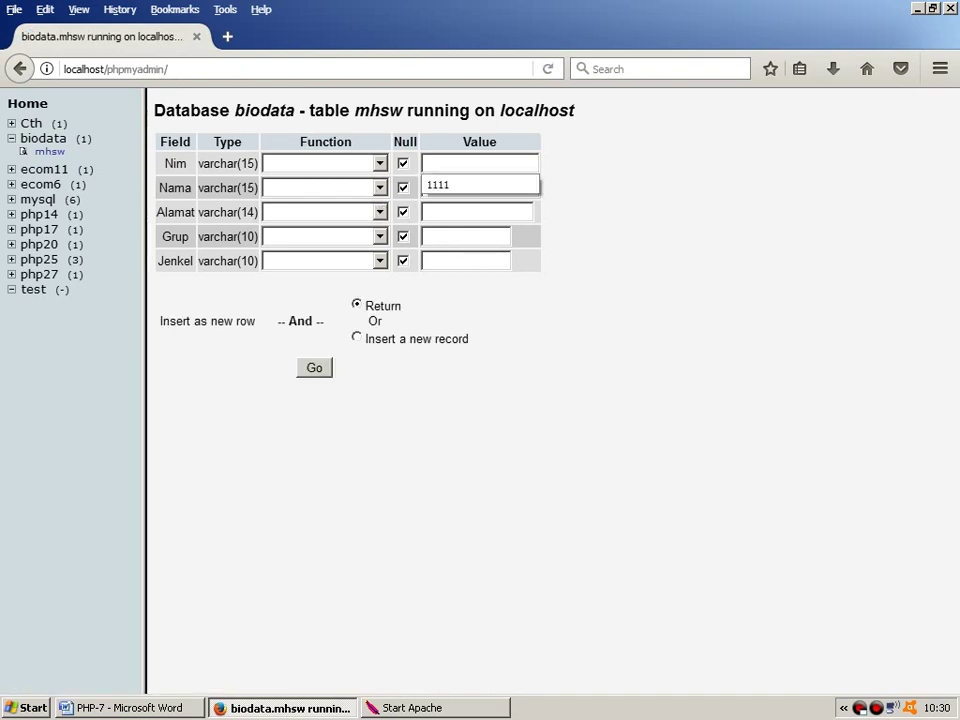
{"action": "key", "text": "Tab"}
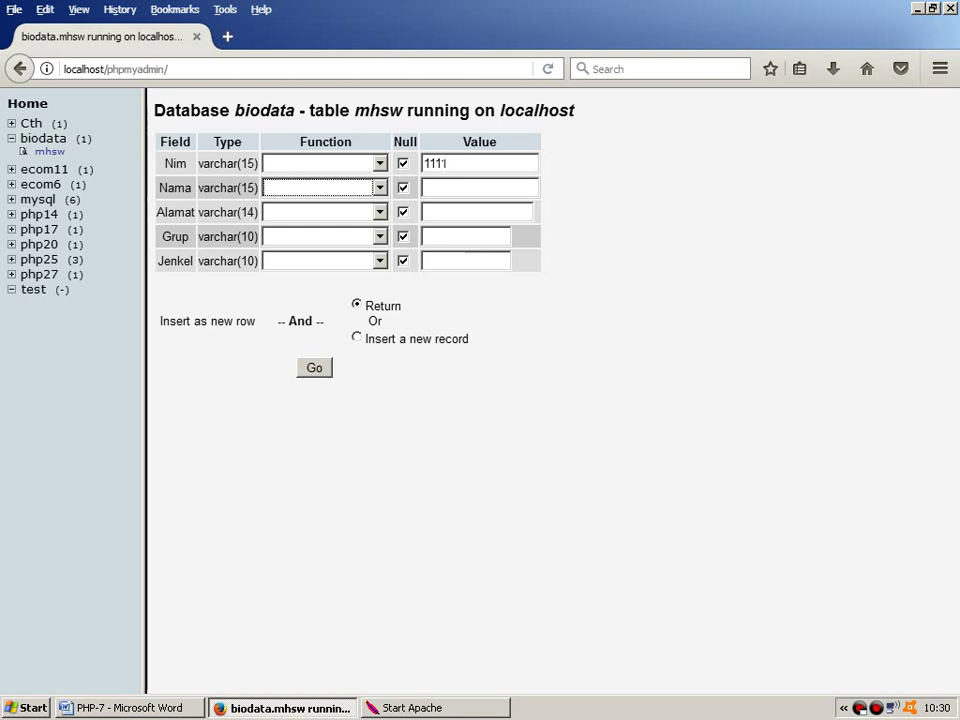
{"action": "key", "text": "Down"}
{"action": "key", "text": "Tab"}
{"action": "key", "text": "Tab"}
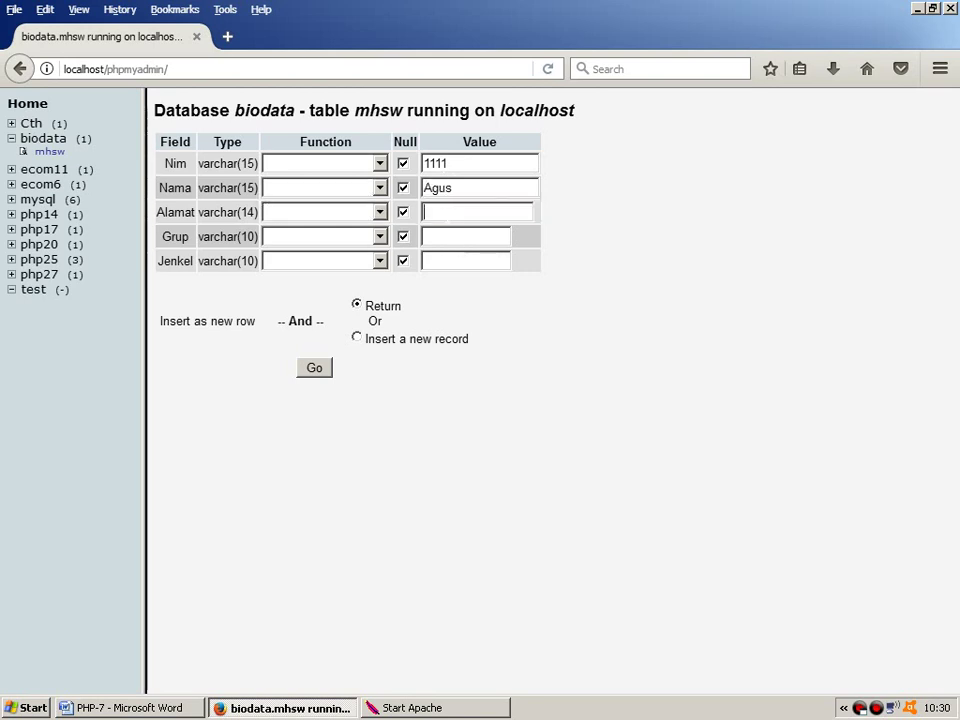
{"action": "key", "text": "Down"}
{"action": "key", "text": "Down"}
{"action": "key", "text": "Tab"}
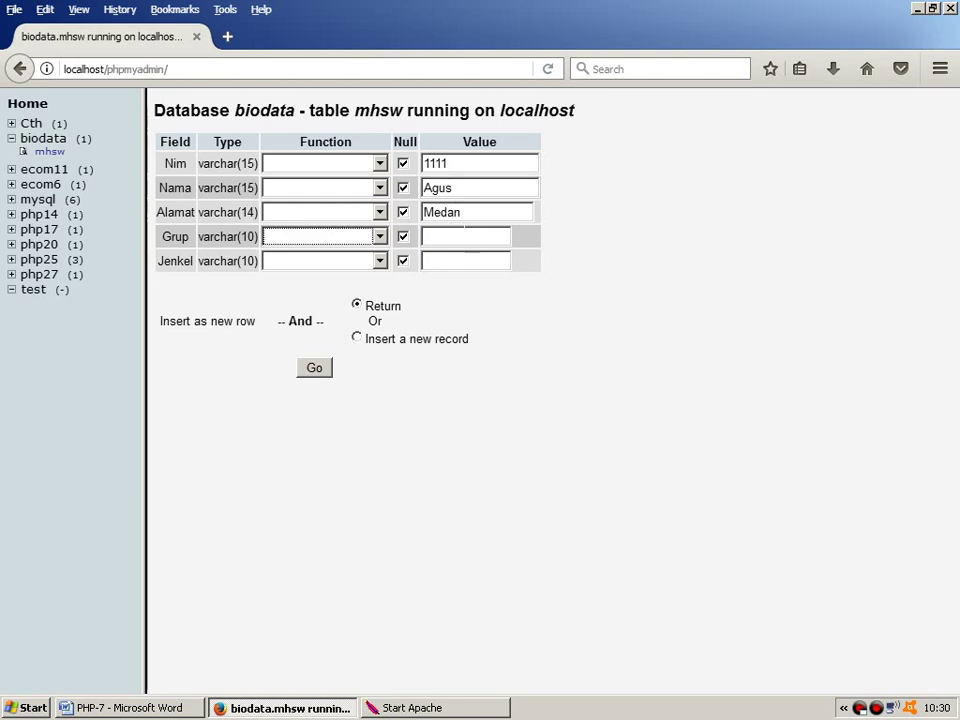
Set Grup to MI-17C and Jenkel to Pria, leaving the Null options checked, and submit the row.
{"action": "key", "text": "Tab"}
{"action": "key", "text": "Down"}
{"action": "key", "text": "Down"}
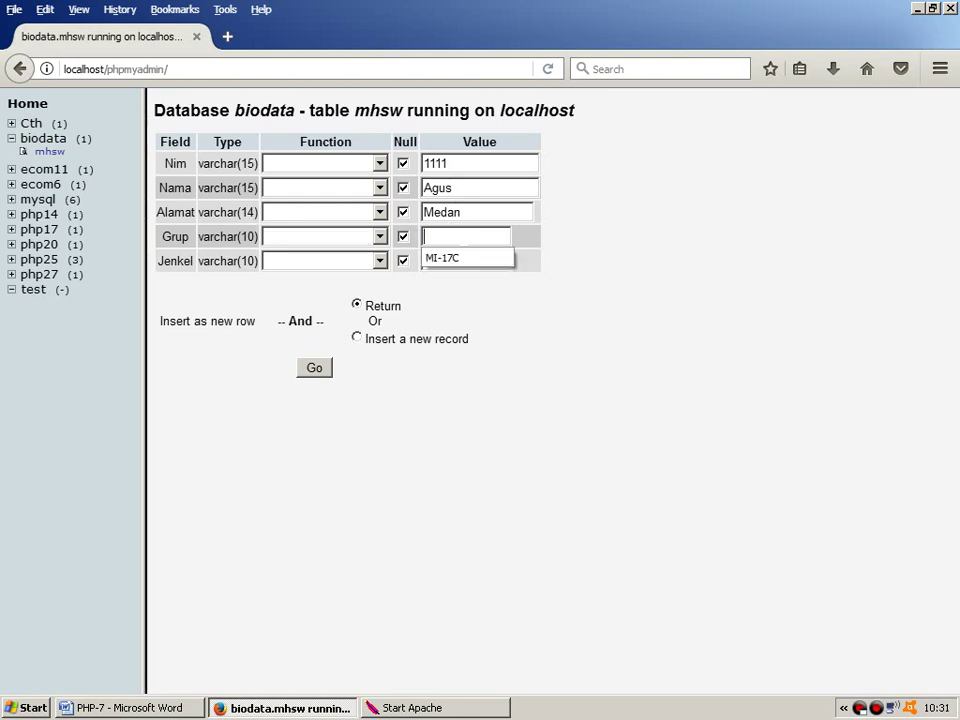
{"action": "key", "text": "Tab"}
{"action": "key", "text": "Tab"}
{"action": "key", "text": "Down"}
{"action": "key", "text": "Down"}
{"action": "key", "text": "Tab"}
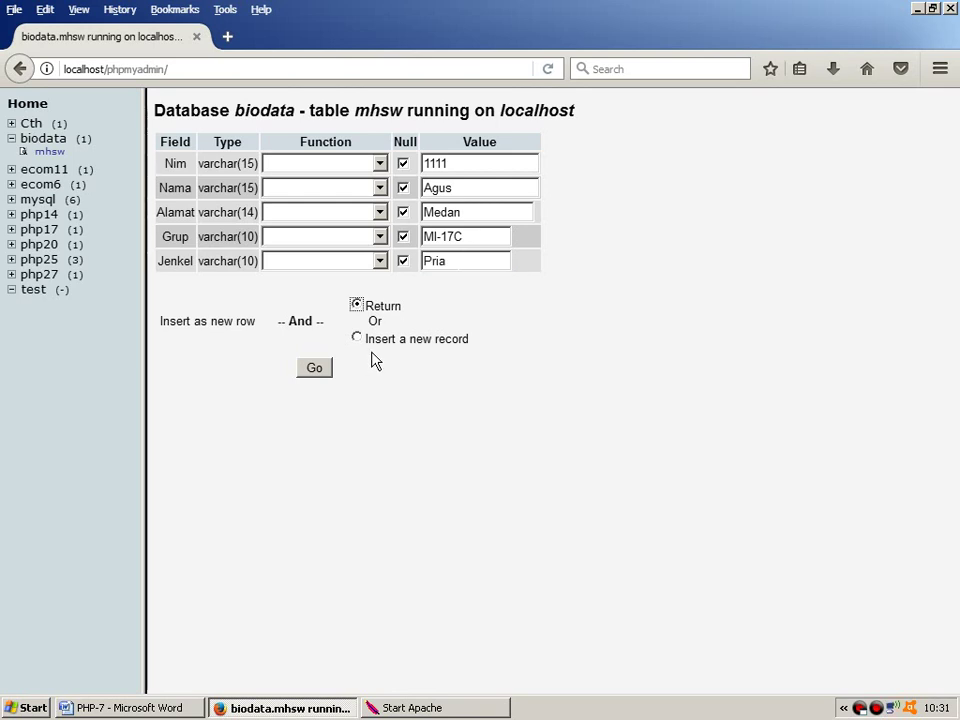
{"action": "left_click", "coordinate": [326, 369]}
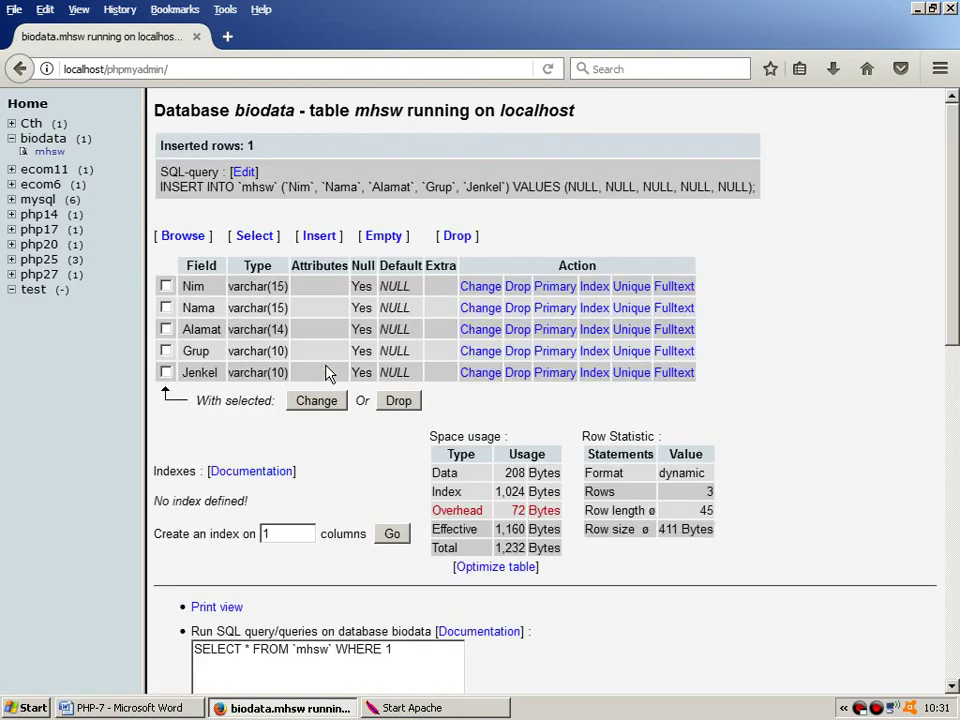
Browse the mhsw records and delete the newly inserted record that contains only NULL values.
{"action": "left_click", "coordinate": [182, 238]}
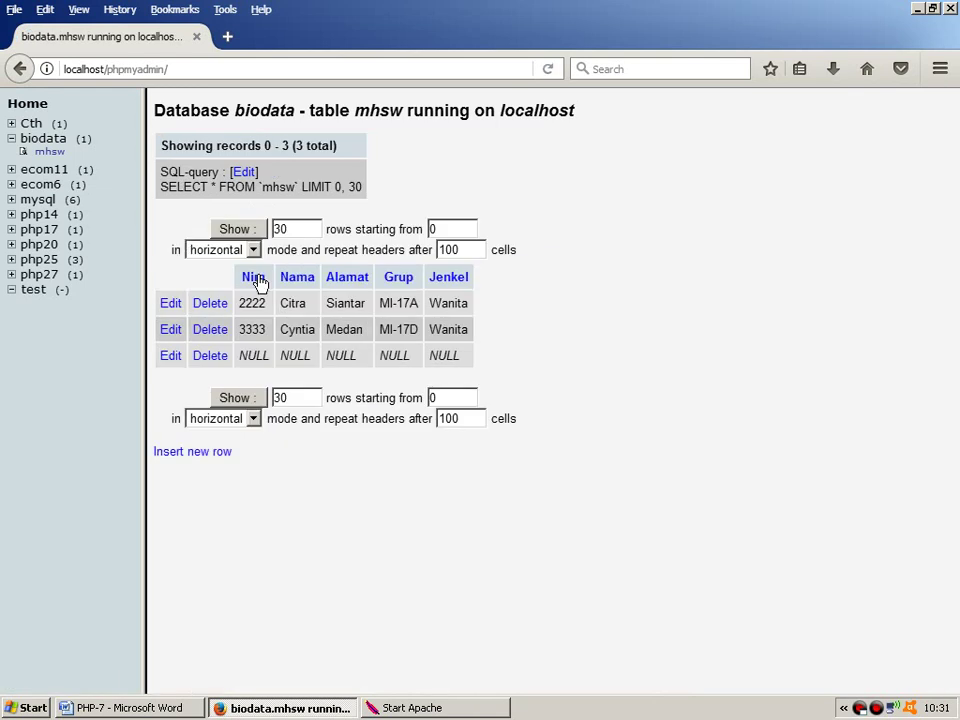
{"action": "left_click", "coordinate": [212, 356]}
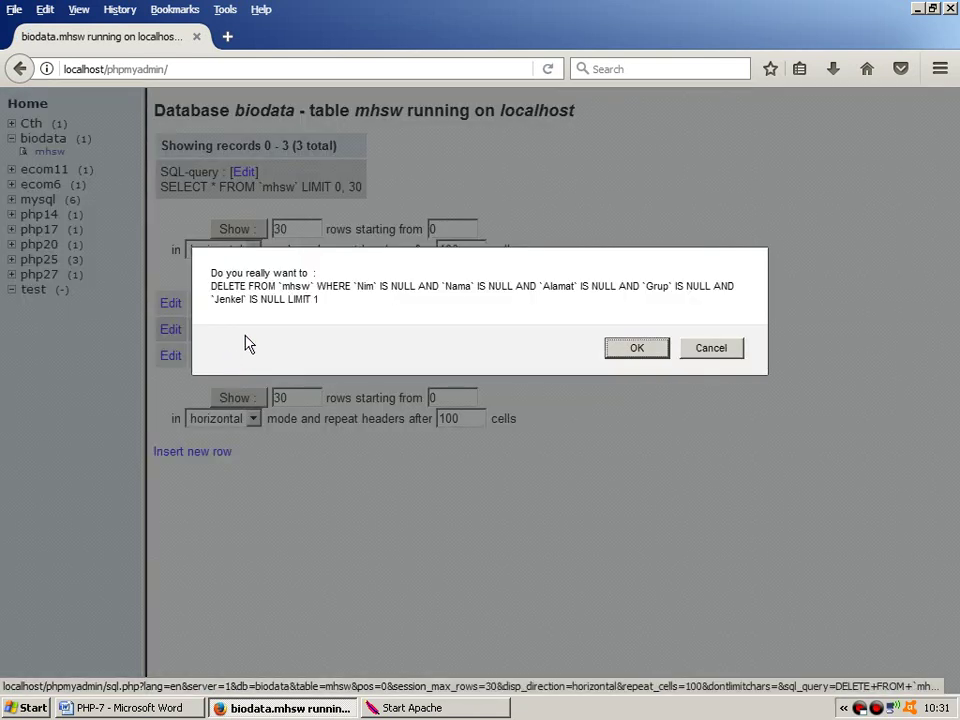
{"action": "left_click", "coordinate": [619, 349]}
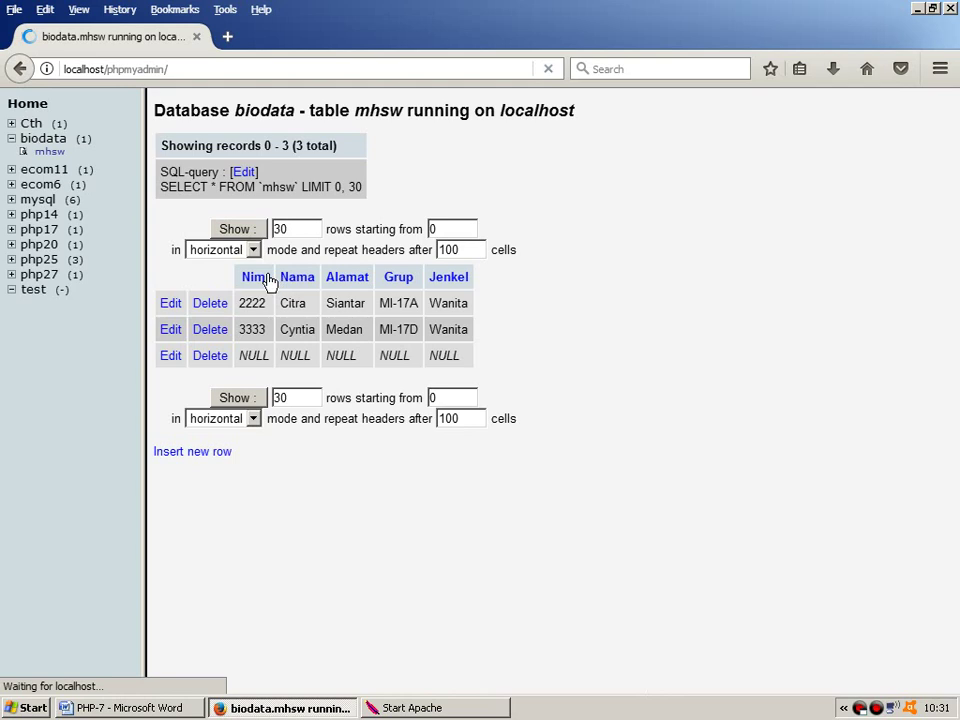
Start a new mhsw row and clear the Null option for Nim, Nama, Alamat, Grup and Jenkel.
{"action": "left_click", "coordinate": [52, 153]}
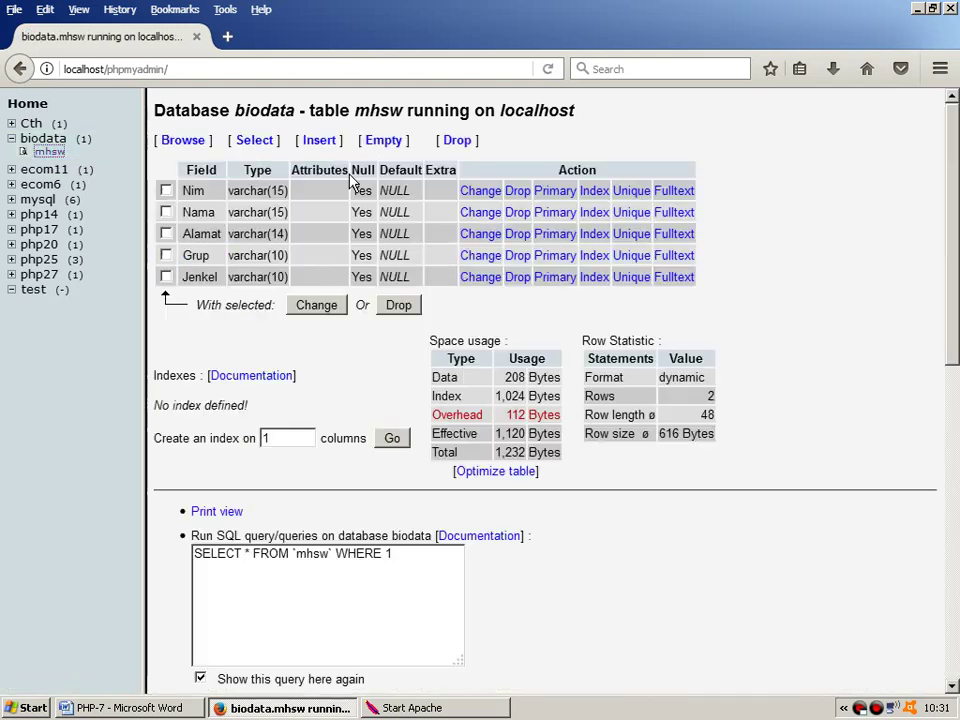
{"action": "left_click", "coordinate": [317, 143]}
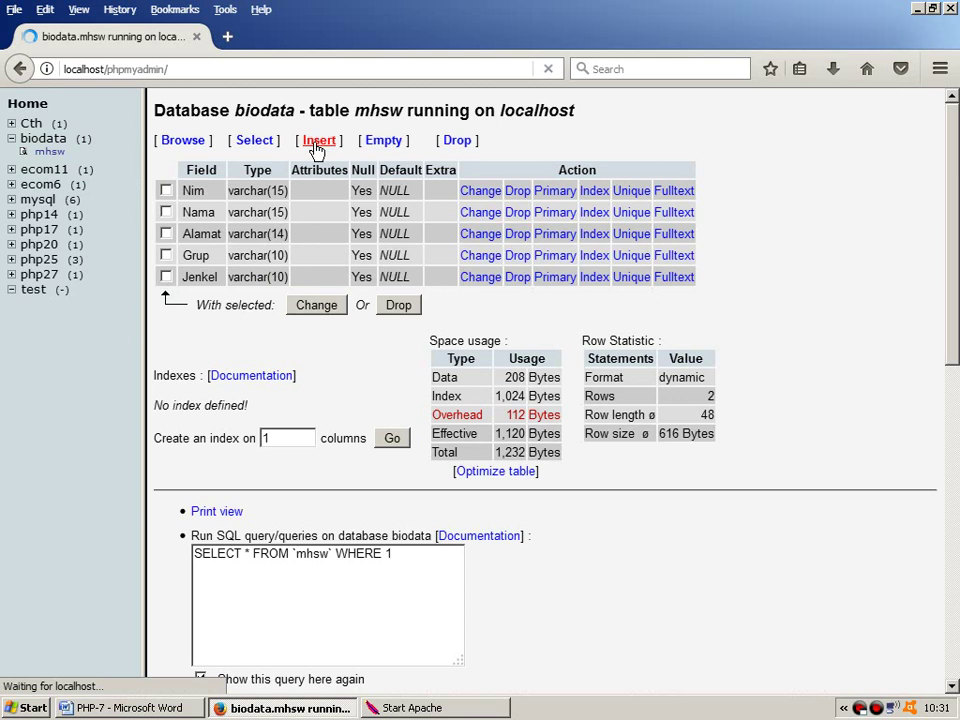
{"action": "left_click", "coordinate": [403, 164]}
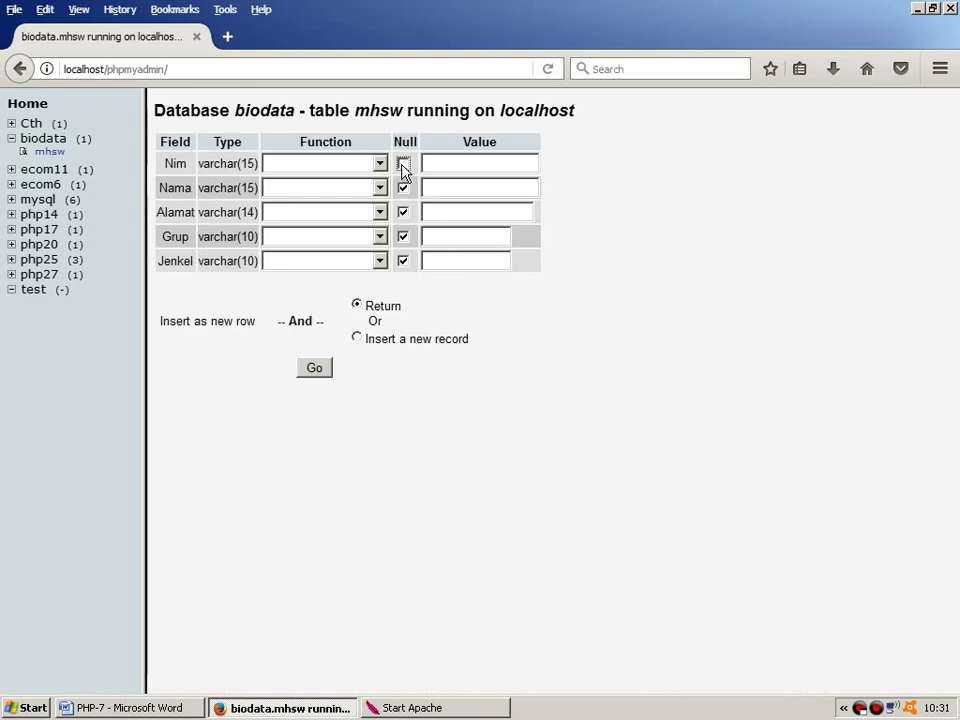
{"action": "left_click", "coordinate": [403, 188]}
{"action": "left_click", "coordinate": [403, 212]}
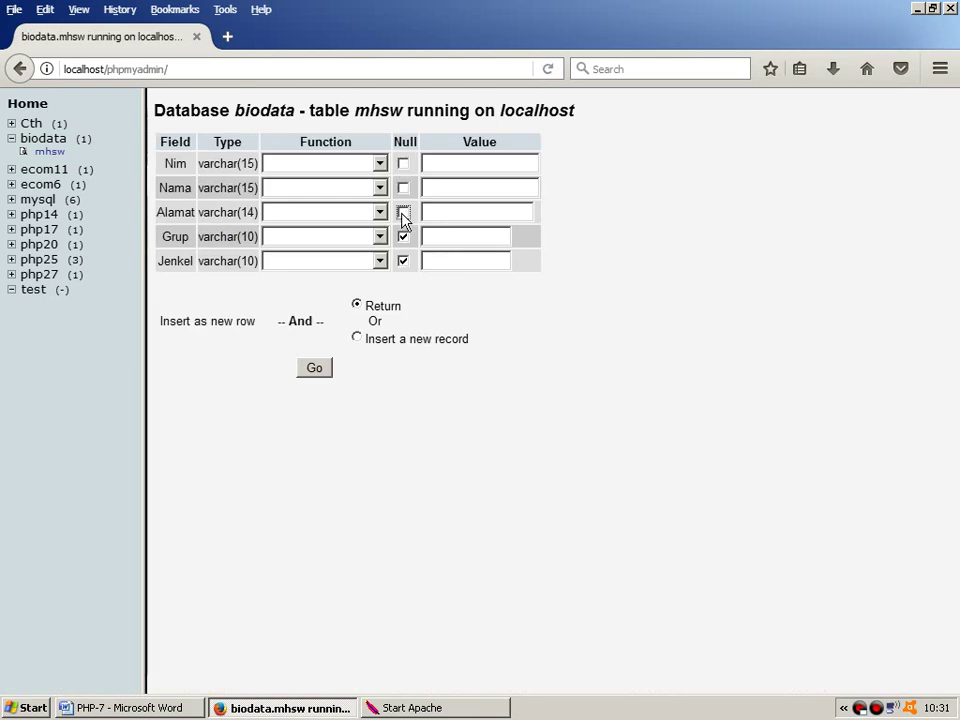
{"action": "left_click", "coordinate": [403, 263]}
Enter the student's ID number for Nim, the student's name for Nama and Medan for Alamat.
{"action": "left_click", "coordinate": [480, 163]}
{"action": "key", "text": "Down"}
{"action": "key", "text": "Down"}
{"action": "key", "text": "Tab"}
{"action": "left_click", "coordinate": [455, 185]}
{"action": "key", "text": "Tab"}
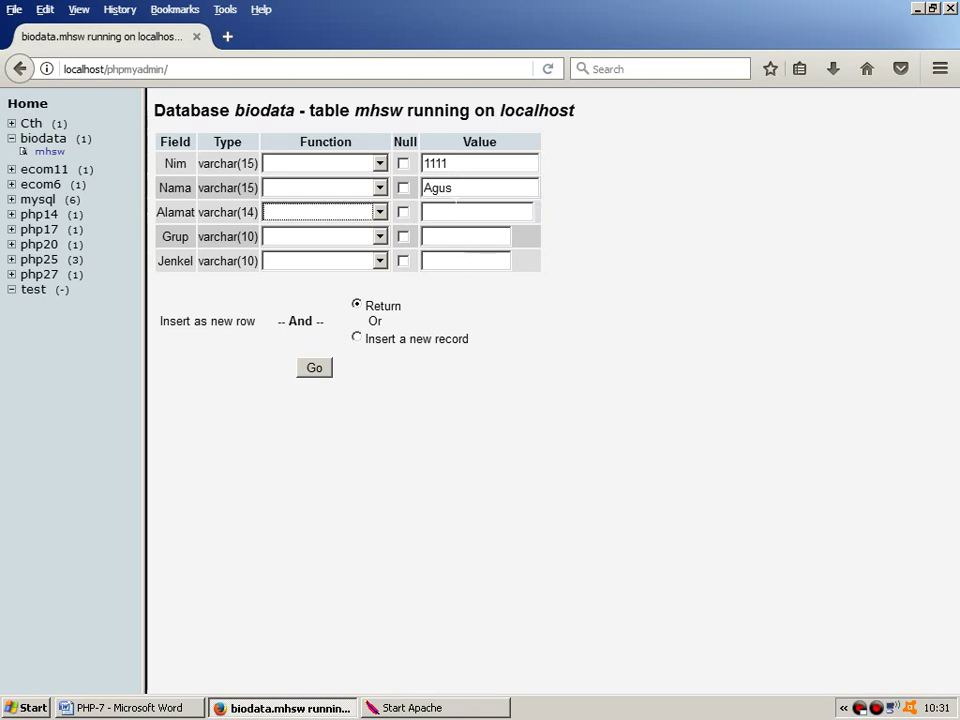
{"action": "key", "text": "Tab"}
{"action": "key", "text": "Down"}
{"action": "key", "text": "Down"}
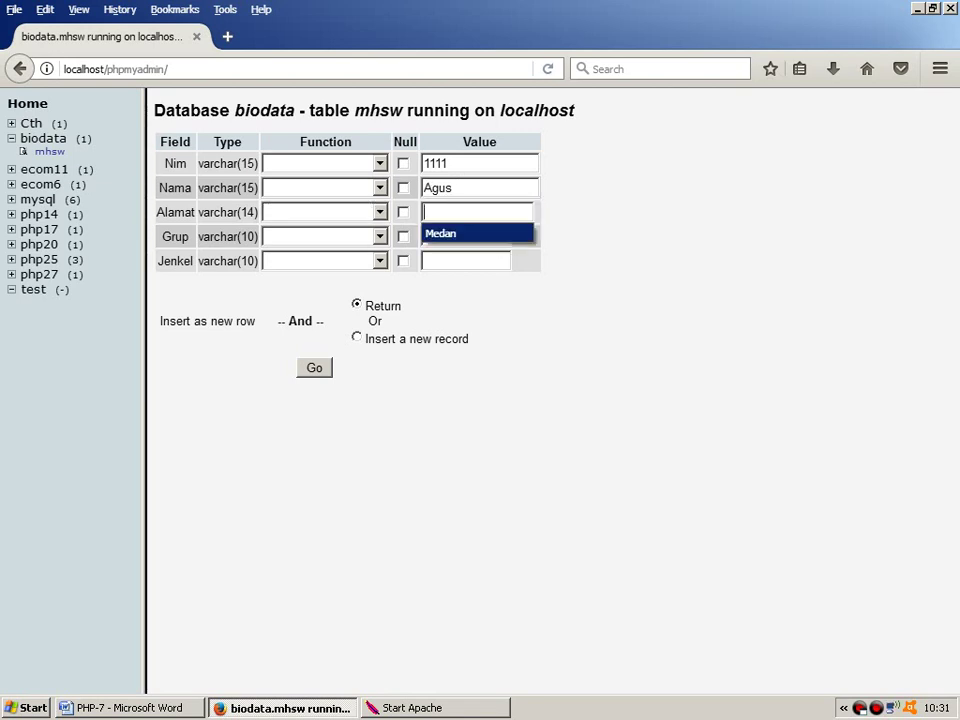
{"action": "key", "text": "Tab"}
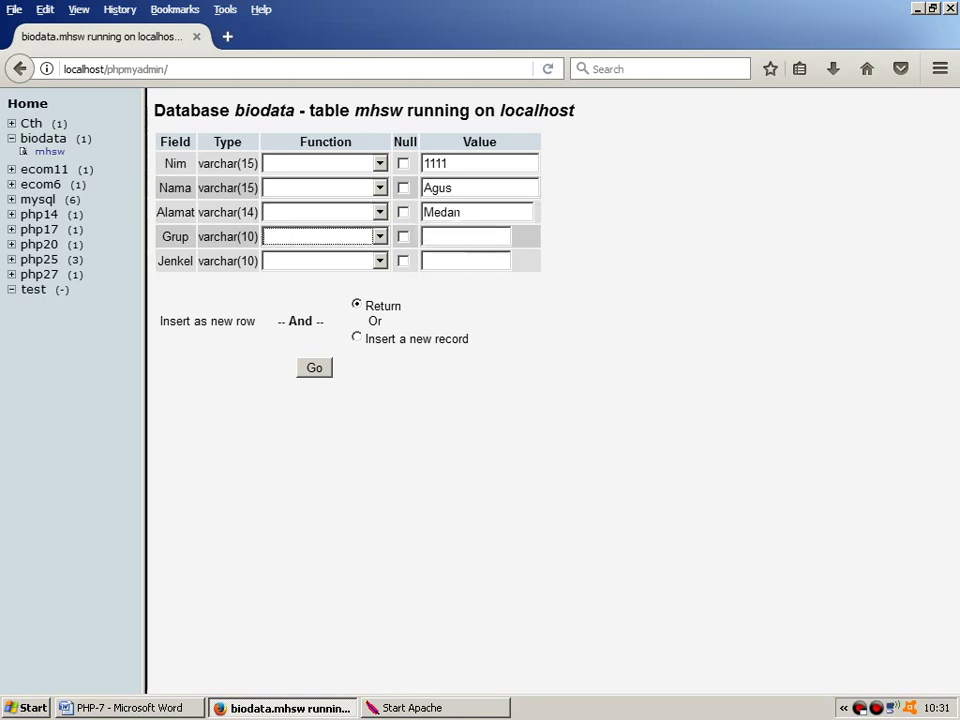
Enter MI-17C for Grup and Pria for Jenkel, and submit the new row with the Return option.
{"action": "key", "text": "Tab"}
{"action": "key", "text": "Down"}
{"action": "key", "text": "Down"}
{"action": "key", "text": "Tab"}
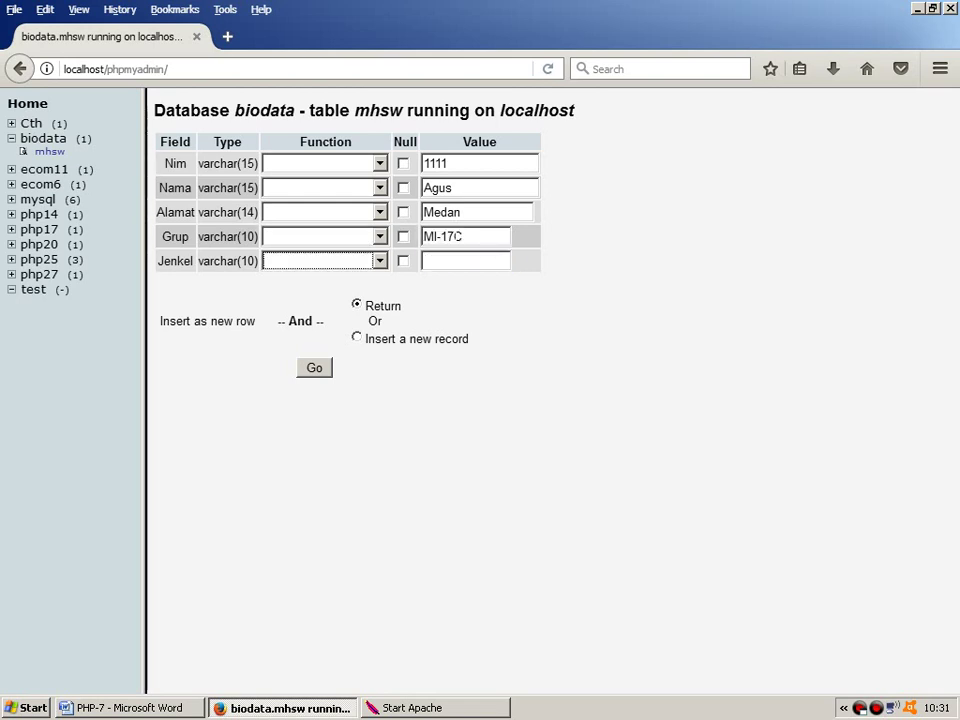
{"action": "left_click", "coordinate": [455, 258]}
{"action": "key", "text": "Down"}
{"action": "key", "text": "Down"}
{"action": "key", "text": "Tab"}
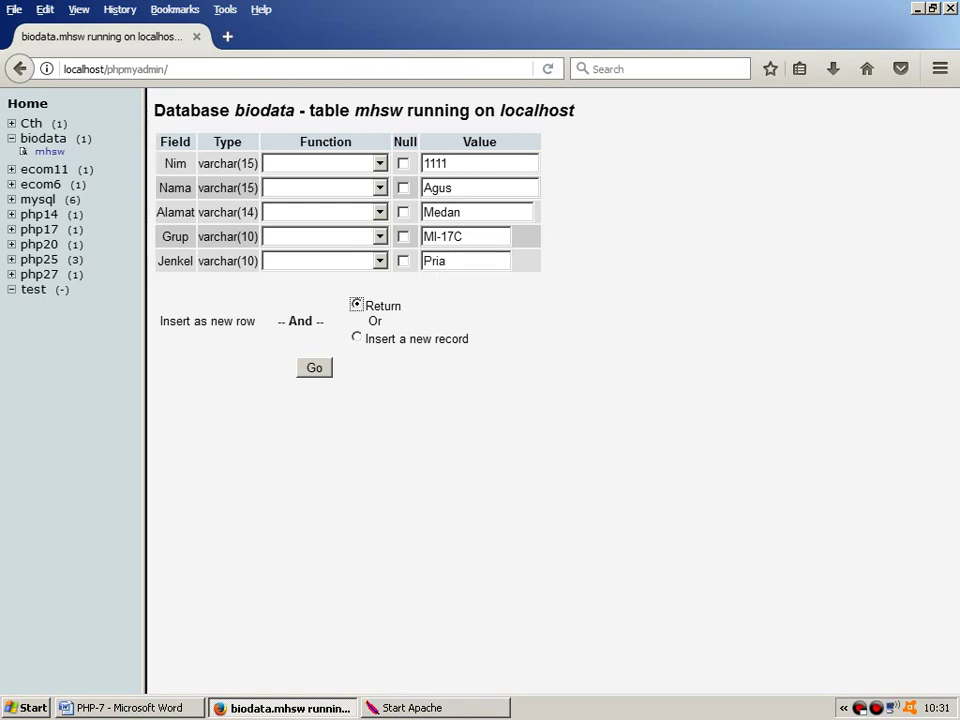
{"action": "left_click", "coordinate": [327, 376]}
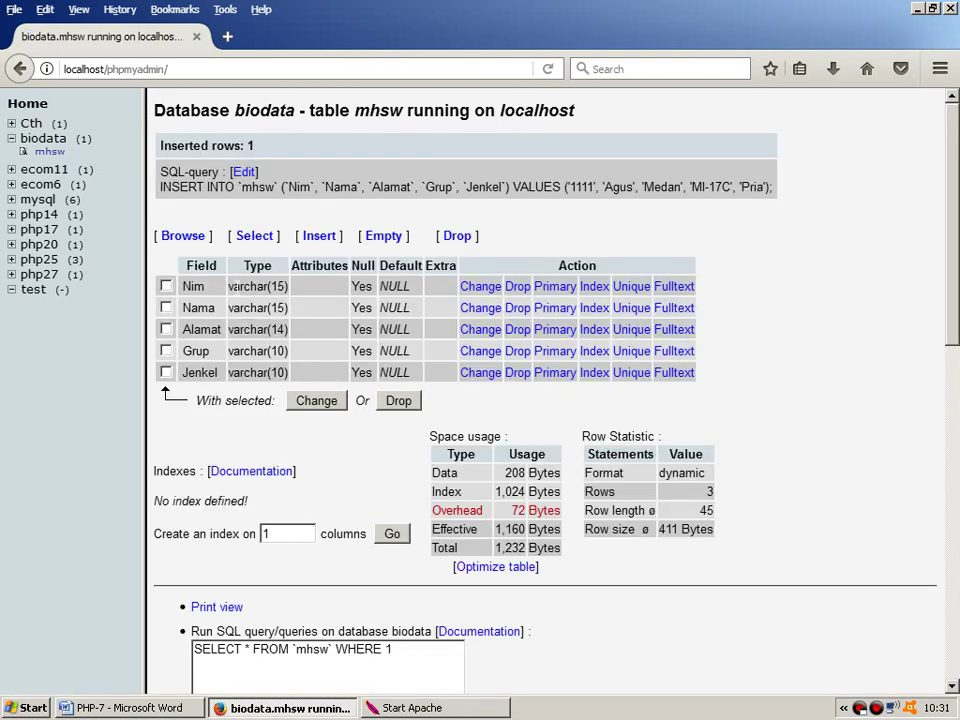
Browse the mhsw records and examine the newly inserted row.
{"action": "left_click", "coordinate": [200, 248]}
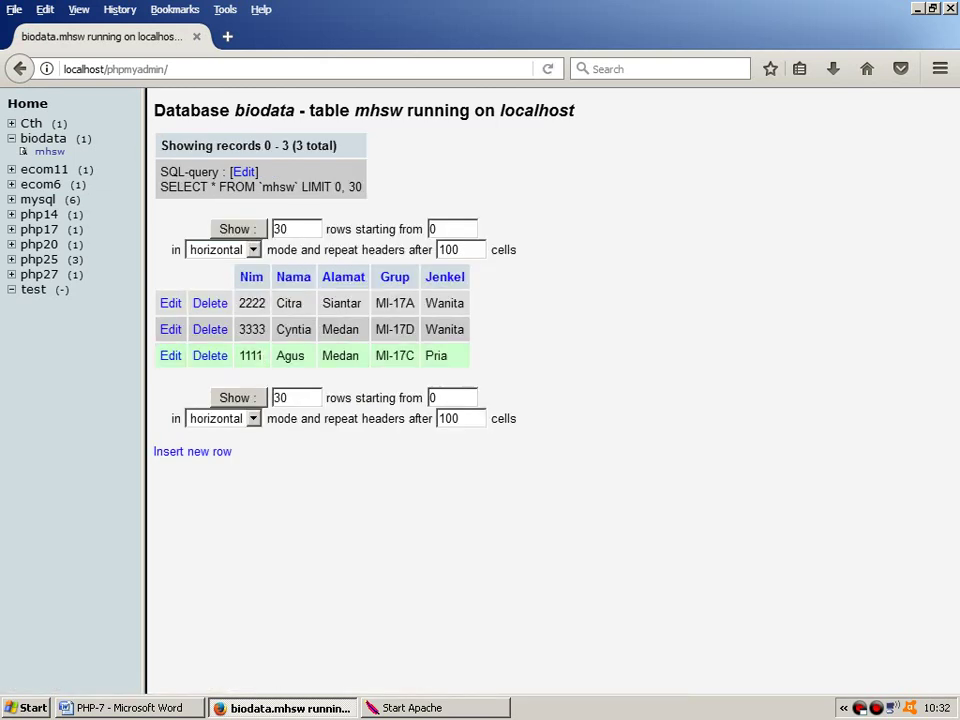
{"action": "left_click_drag", "start_coordinate": [277, 355], "coordinate": [405, 377]}
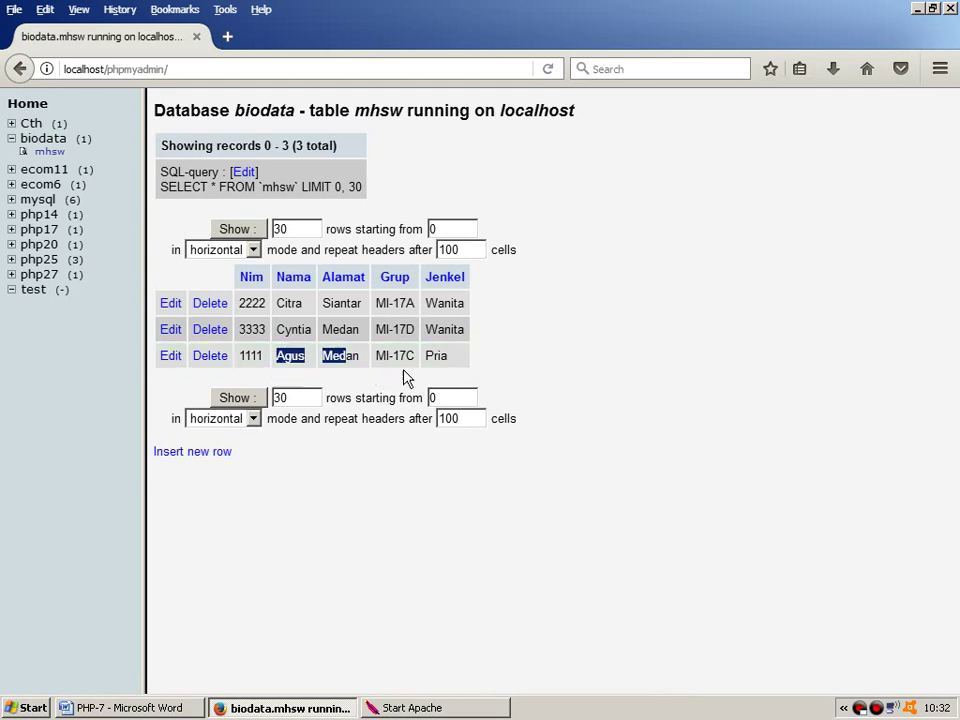
{"action": "left_click_drag", "start_coordinate": [278, 401], "coordinate": [224, 453]}
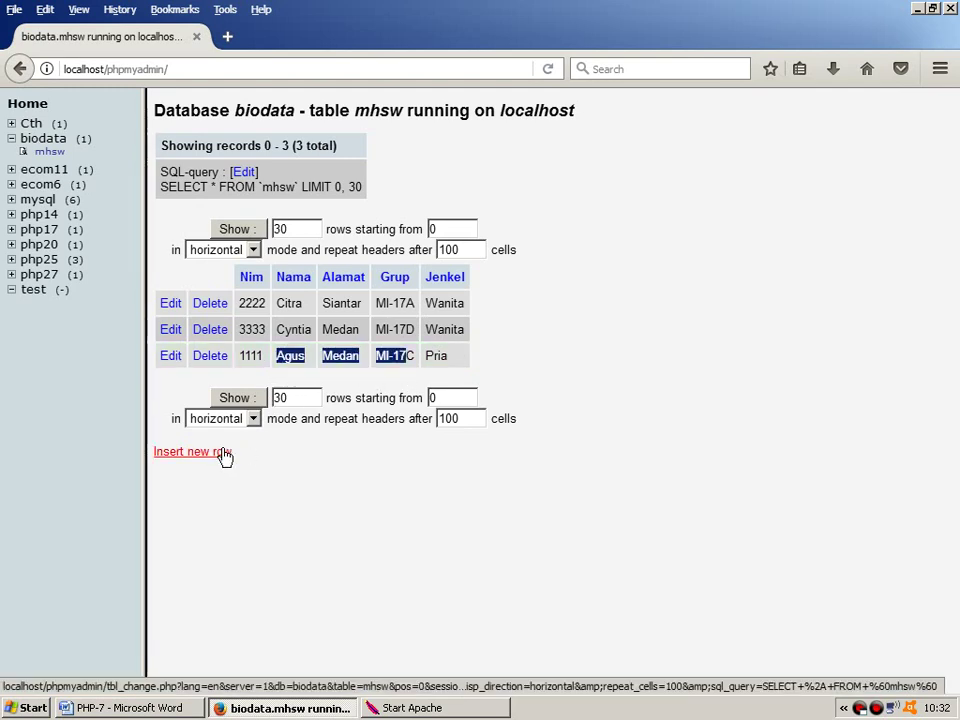
Start another new mhsw row and clear the Null option for Nim, Nama, Alamat, Grup and Jenkel.
{"action": "left_click", "coordinate": [224, 453]}
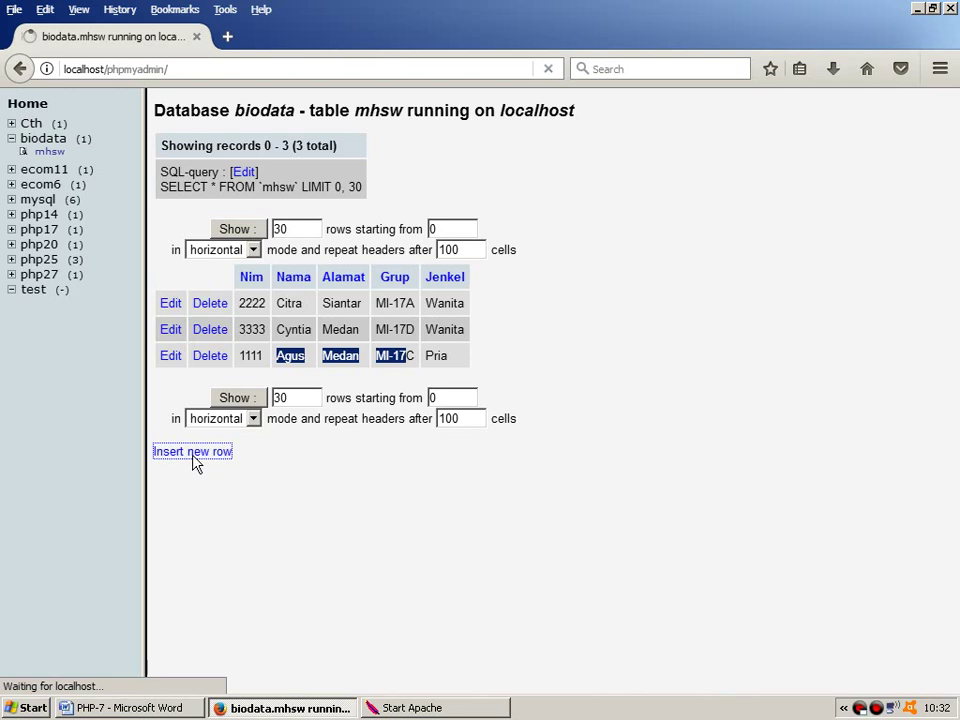
{"action": "left_click", "coordinate": [203, 458]}
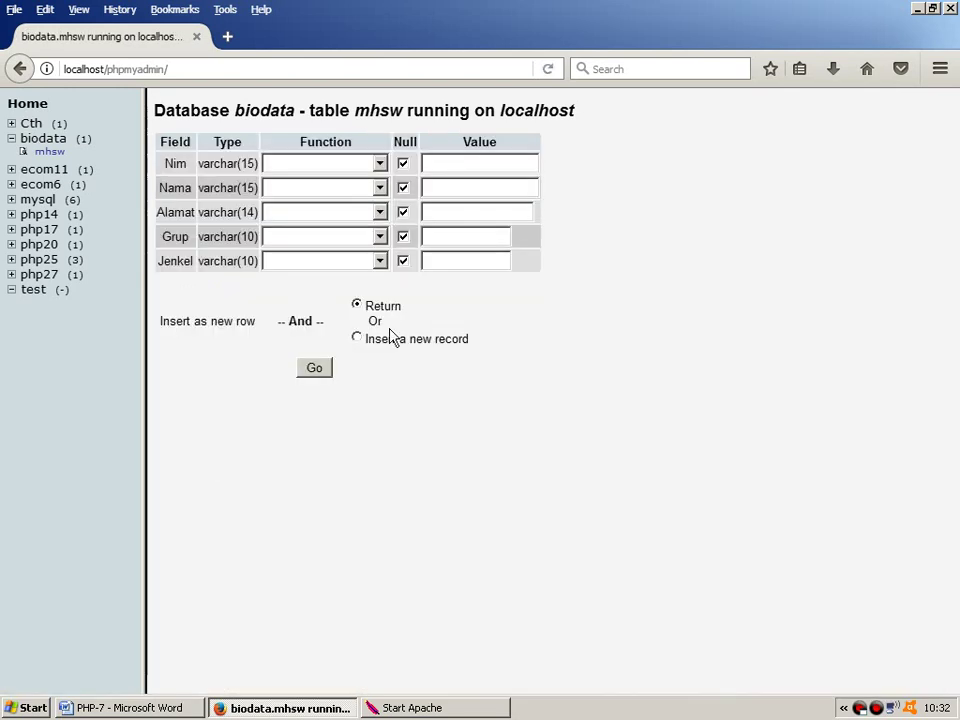
{"action": "left_click", "coordinate": [404, 164]}
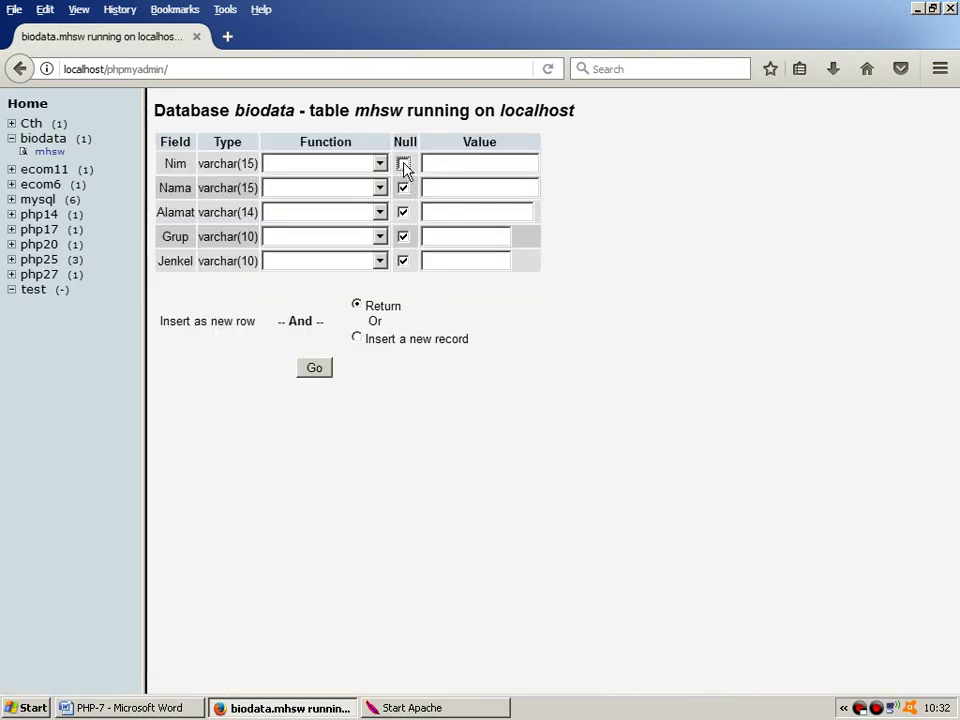
{"action": "left_click", "coordinate": [403, 188]}
{"action": "left_click", "coordinate": [403, 212]}
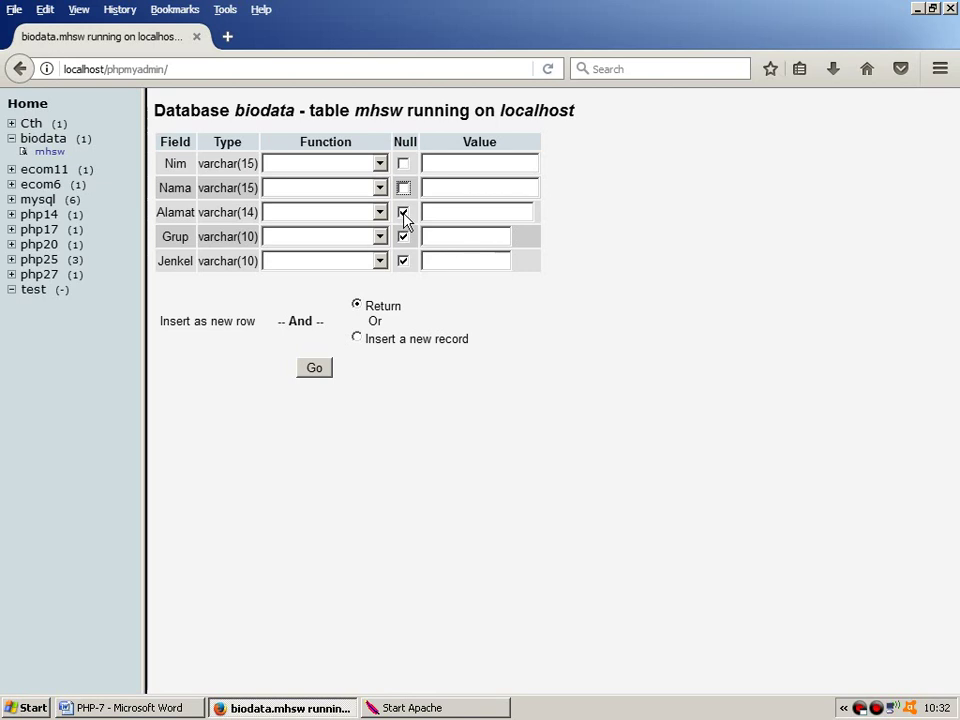
{"action": "left_click", "coordinate": [404, 238]}
{"action": "left_click", "coordinate": [403, 261]}
{"action": "left_click", "coordinate": [403, 261]}
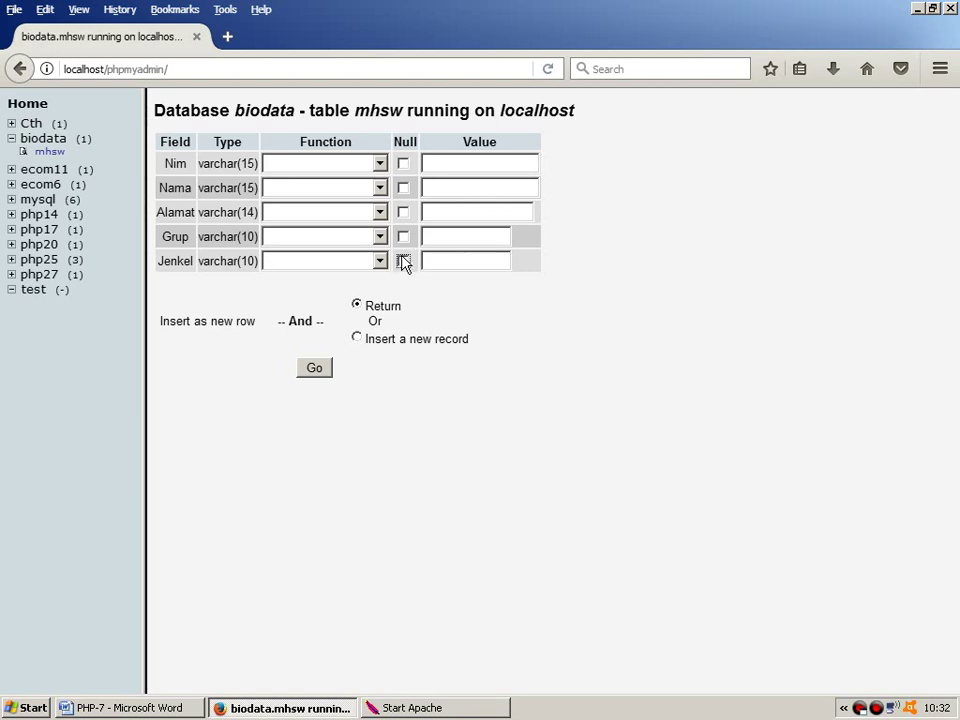
Enter the student's ID number for Nim, the student's name for Nama and Binjai for Alamat.
{"action": "left_click", "coordinate": [440, 162]}
{"action": "type", "text": "4444"}
{"action": "type", "text": "m"}
{"action": "key", "text": "BackSpace"}
{"action": "type", "text": "Medi"}
{"action": "left_click", "coordinate": [430, 211]}
{"action": "type", "text": "b"}
{"action": "key", "text": "BackSpace"}
{"action": "type", "text": "b"}
{"action": "key", "text": "BackSpace"}
{"action": "type", "text": "Binjai"}
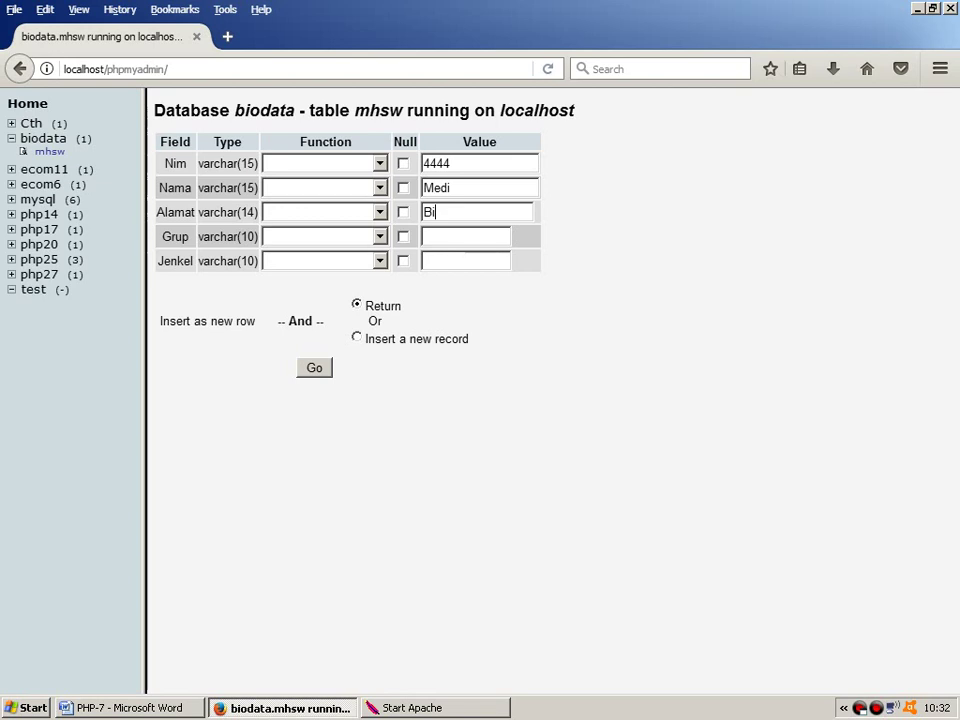
Enter MI-17A for Grup and Wanita for Jenkel, and submit the new row with the Return option.
{"action": "key", "text": "Tab"}
{"action": "key", "text": "Tab"}
{"action": "key", "text": "Tab"}
{"action": "type", "text": "MI"}
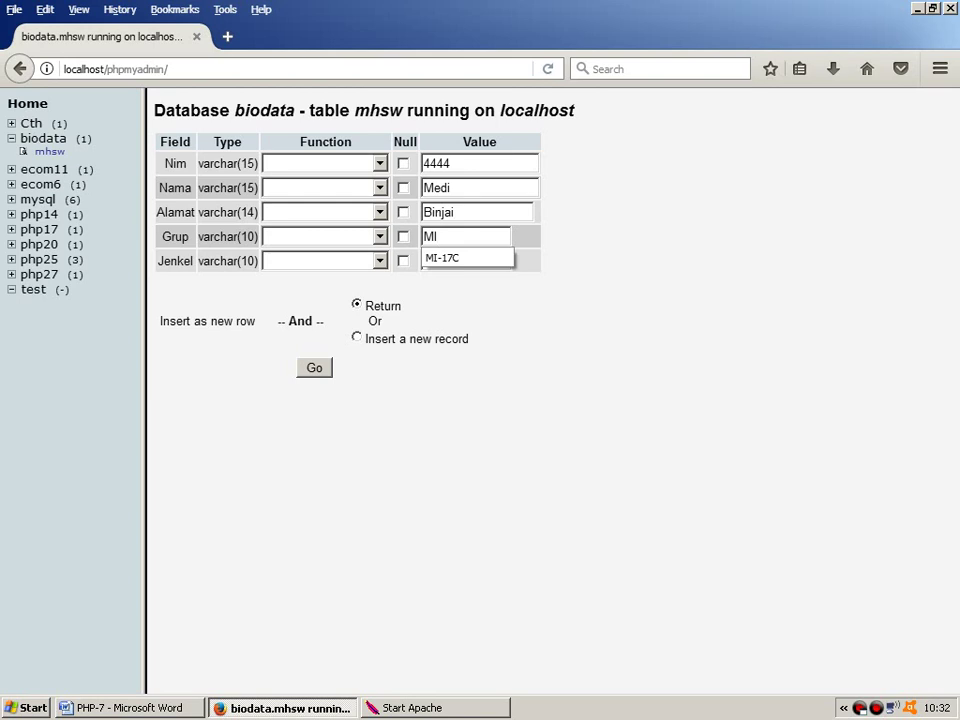
{"action": "type", "text": "-17A"}
{"action": "key", "text": "Tab"}
{"action": "type", "text": "Wanita"}
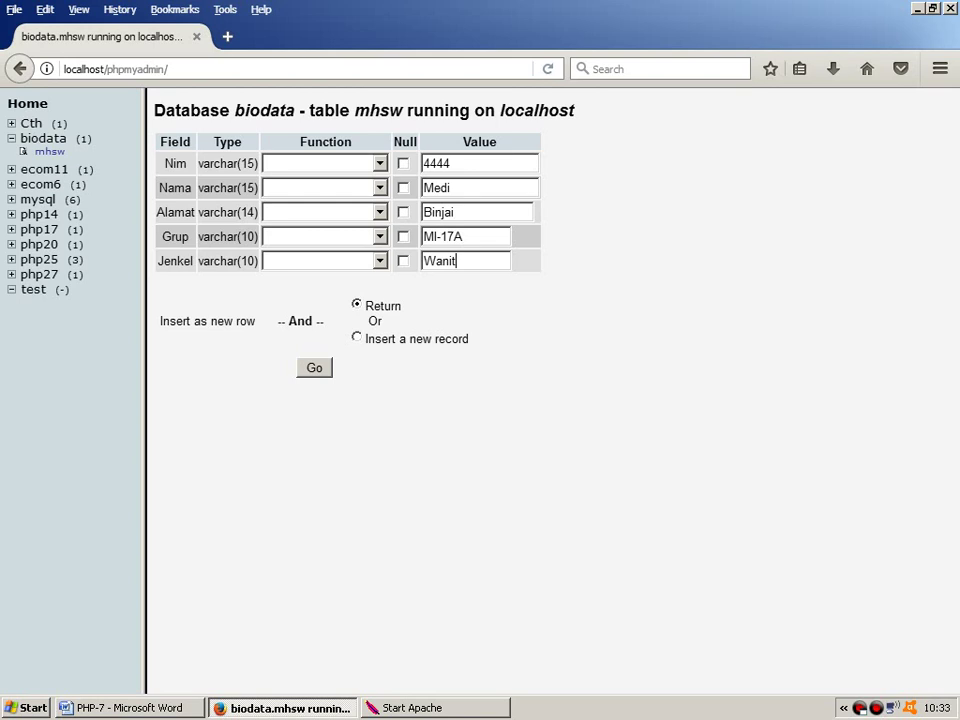
{"action": "left_click", "coordinate": [317, 372]}
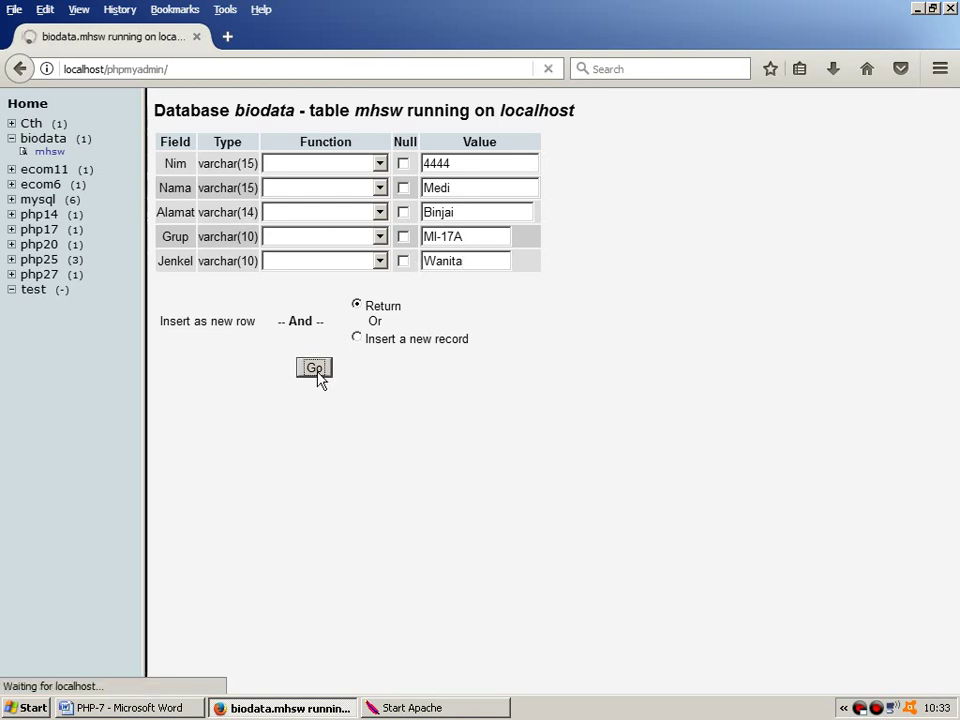
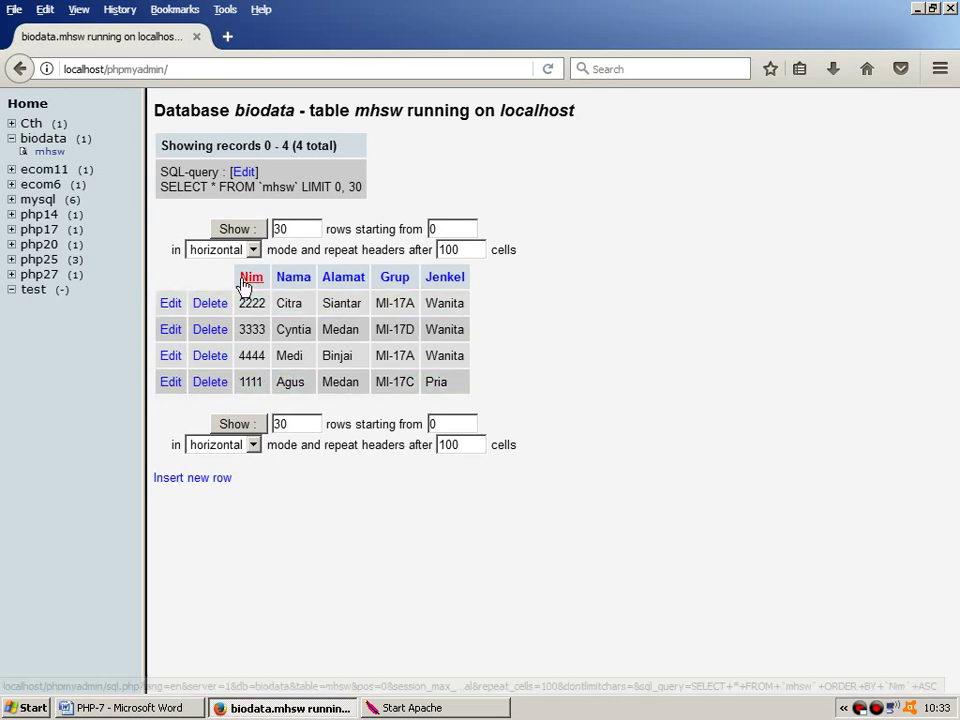
Drop the entire biodata database and confirm the deletion.
{"action": "left_click", "coordinate": [57, 146]}
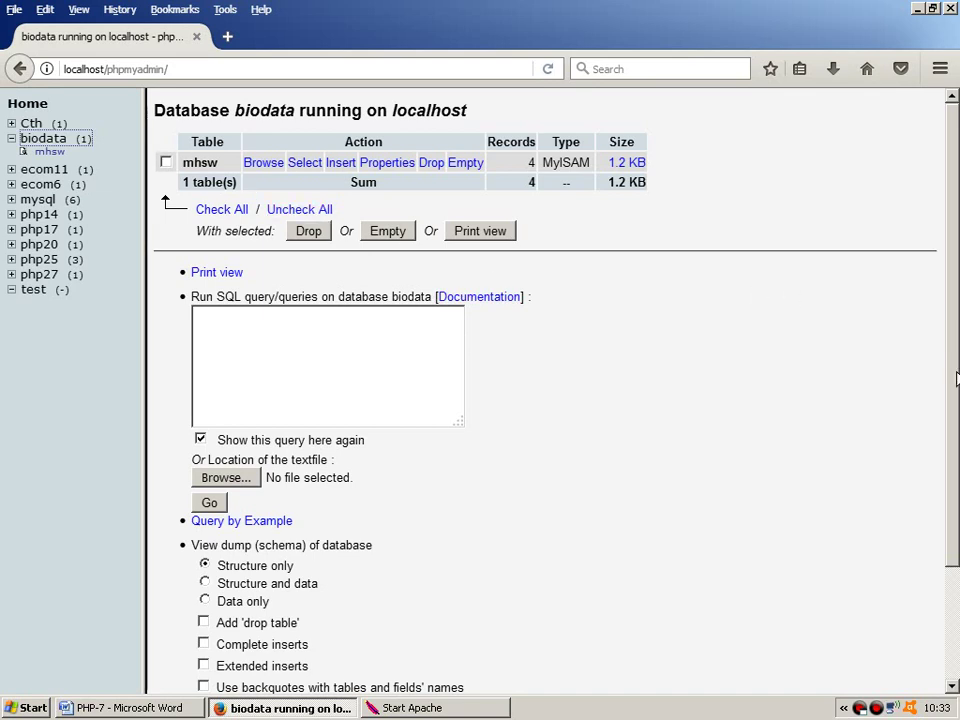
{"action": "left_click_drag", "start_coordinate": [955, 405], "coordinate": [955, 552]}
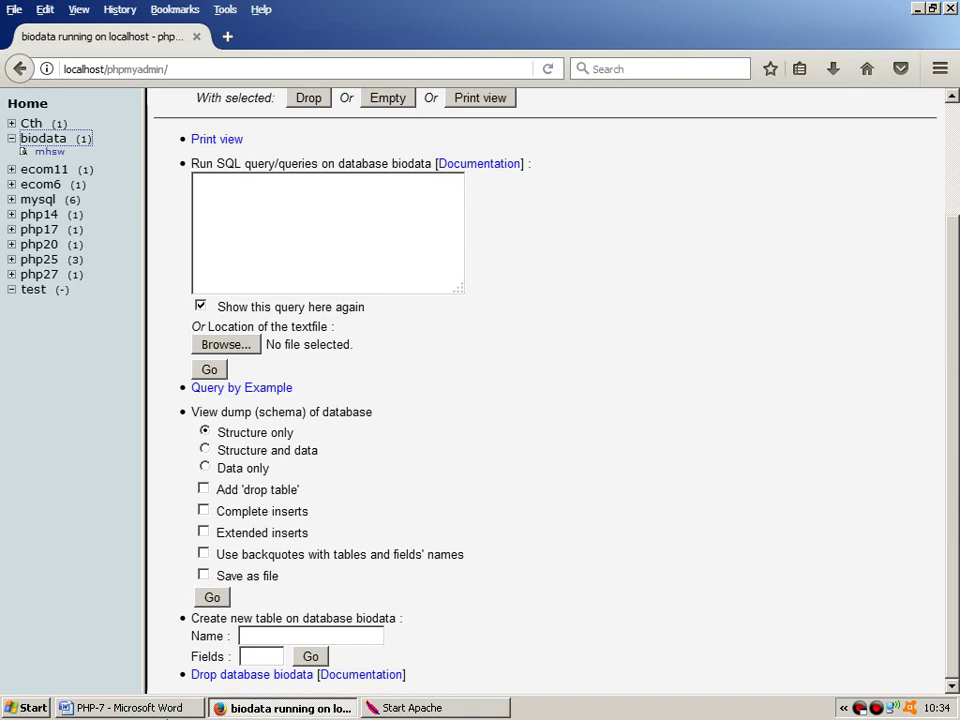
{"action": "left_click", "coordinate": [221, 680]}
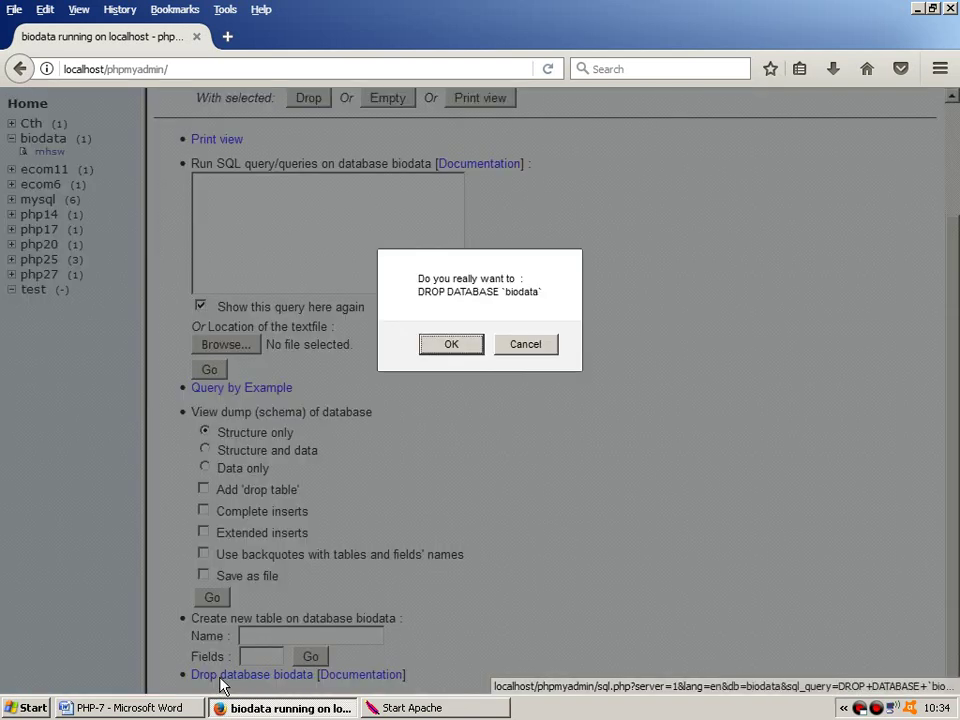
{"action": "left_click", "coordinate": [458, 349]}
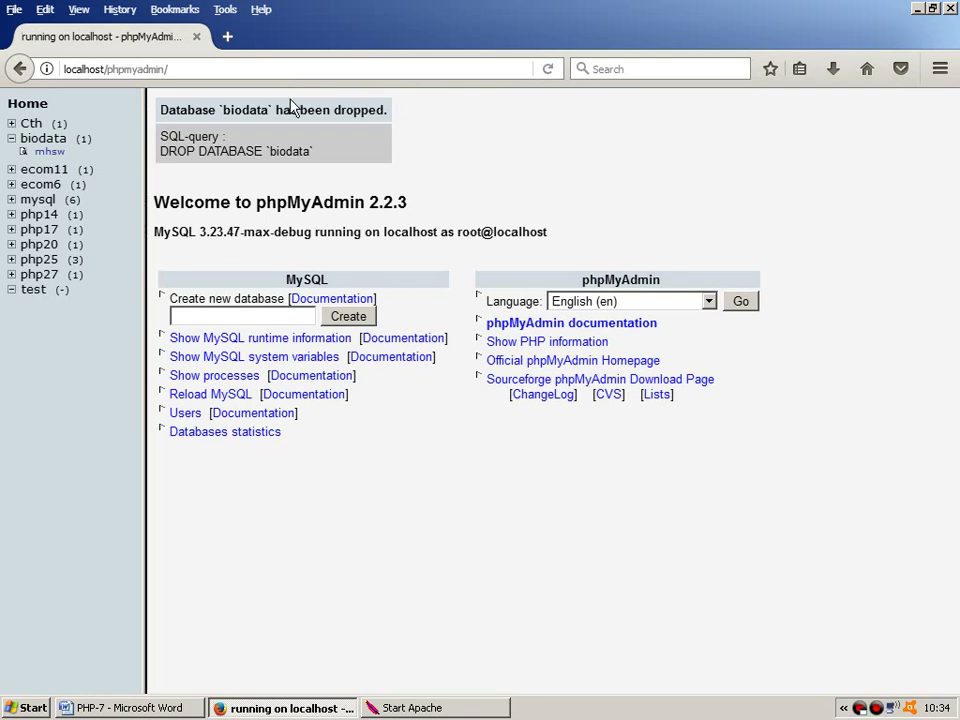
Refresh the database list and create a new database named Biodata.
{"action": "left_click", "coordinate": [548, 76]}
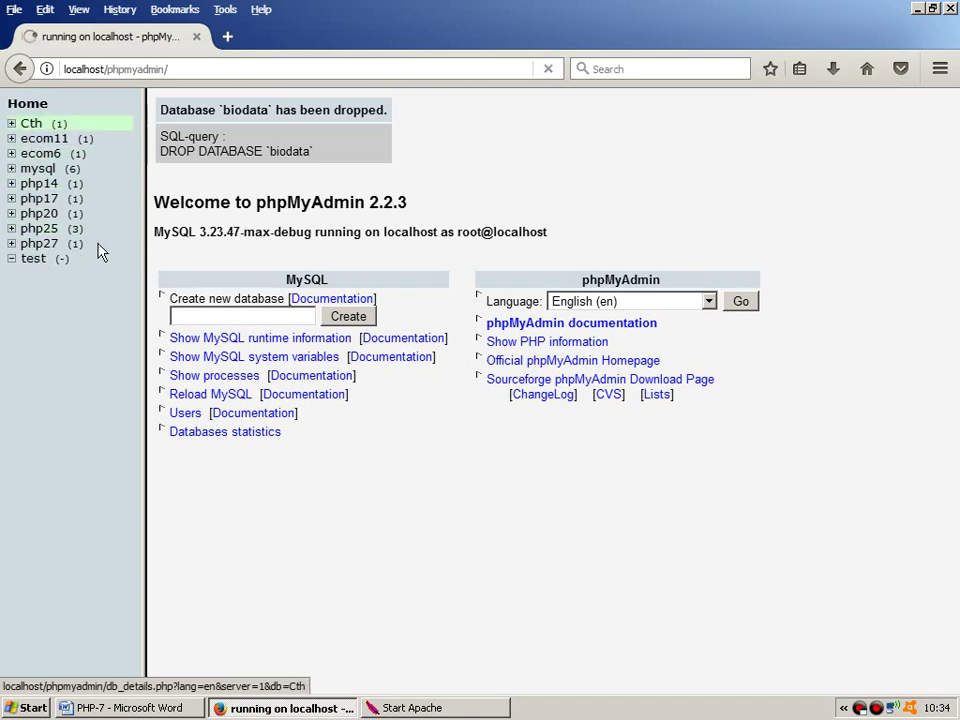
{"action": "left_click", "coordinate": [30, 106]}
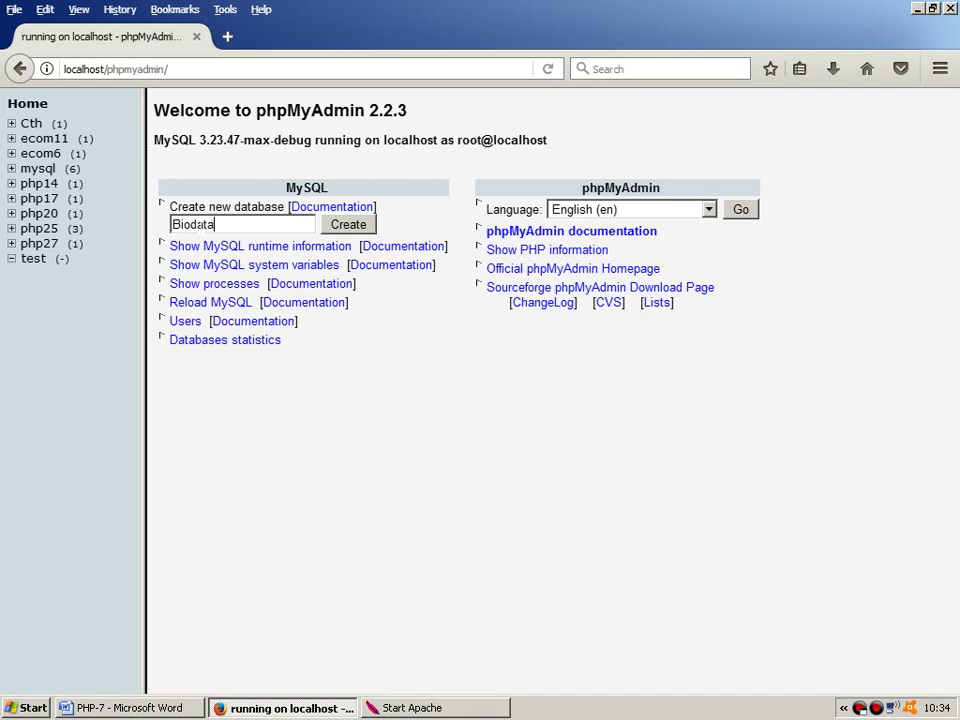
{"action": "left_click", "coordinate": [346, 226]}
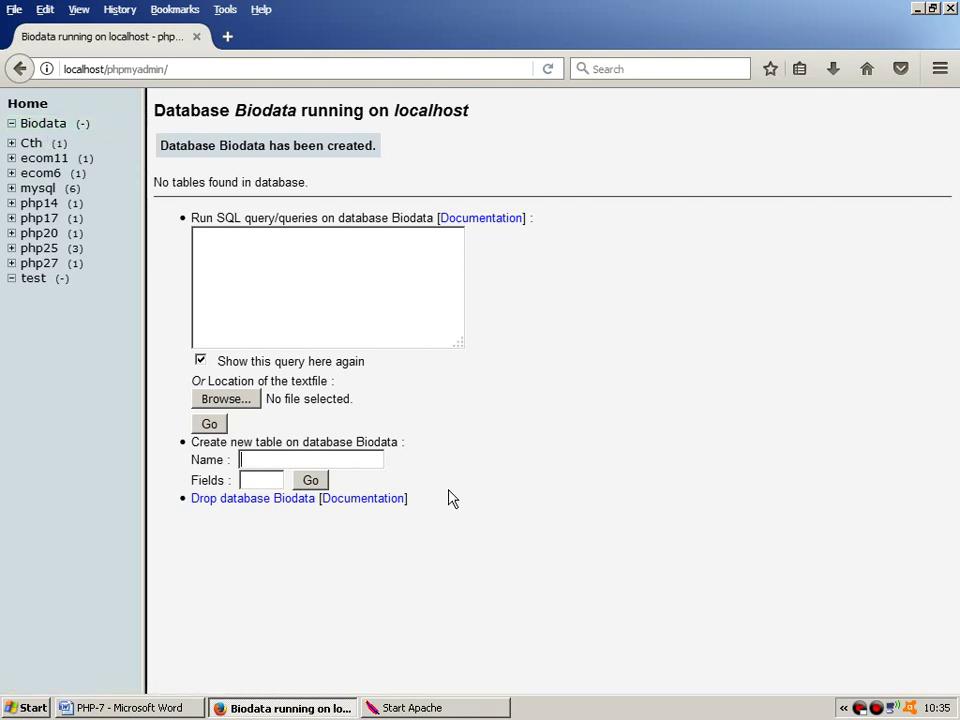
Start a new table named Mhsw with 5 fields in the Biodata database.
{"action": "type", "text": "hsw"}
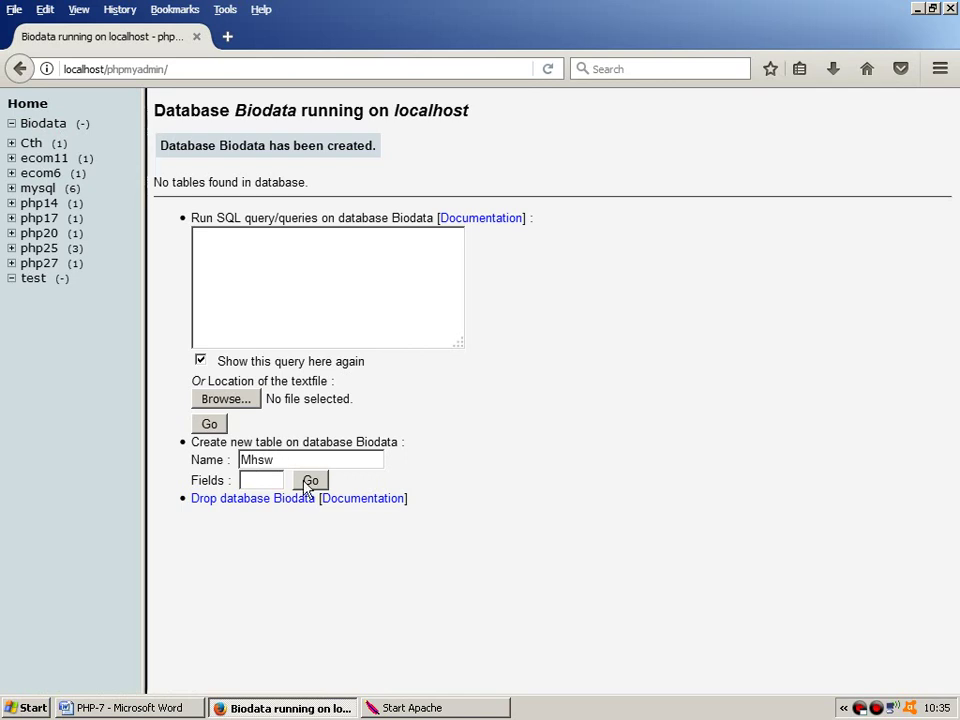
{"action": "left_click", "coordinate": [261, 480]}
{"action": "left_click", "coordinate": [127, 709]}
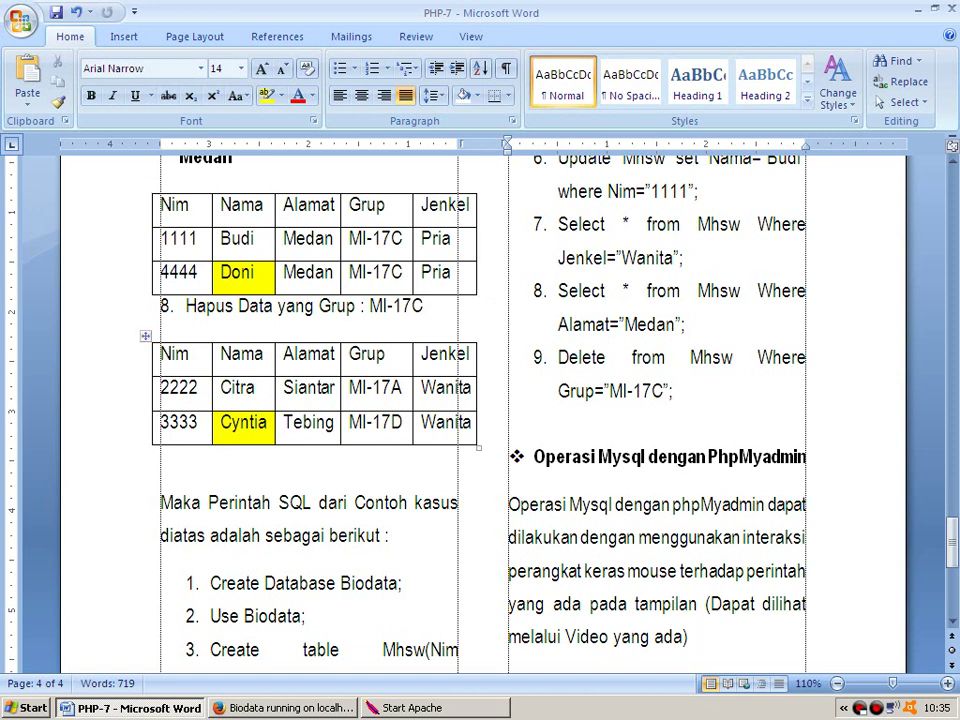
{"action": "left_click", "coordinate": [273, 709]}
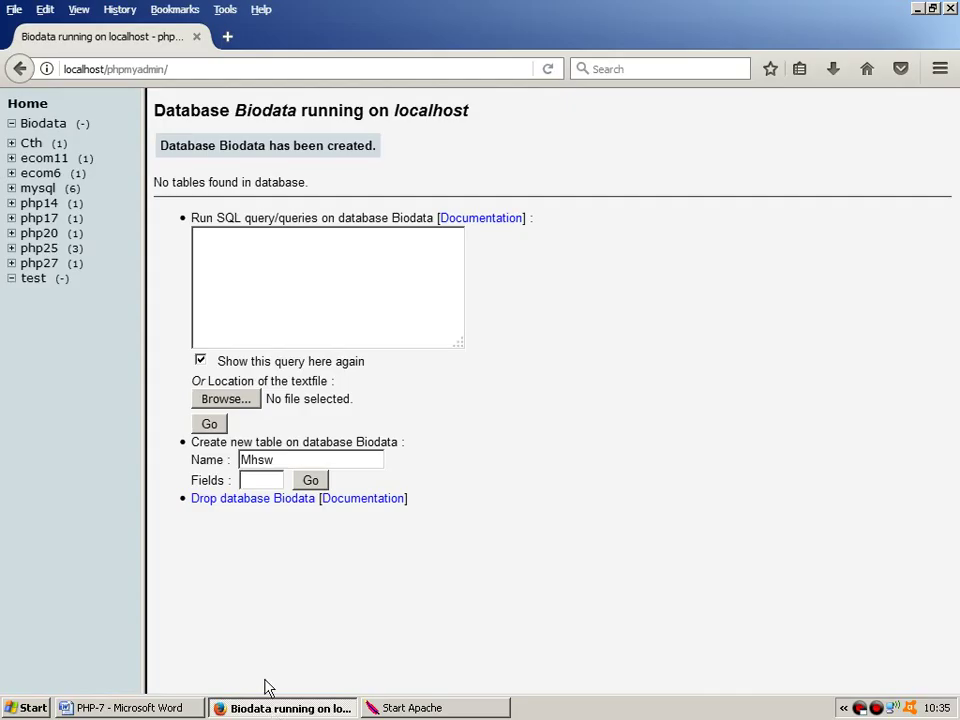
{"action": "left_click", "coordinate": [255, 480]}
{"action": "type", "text": "5"}
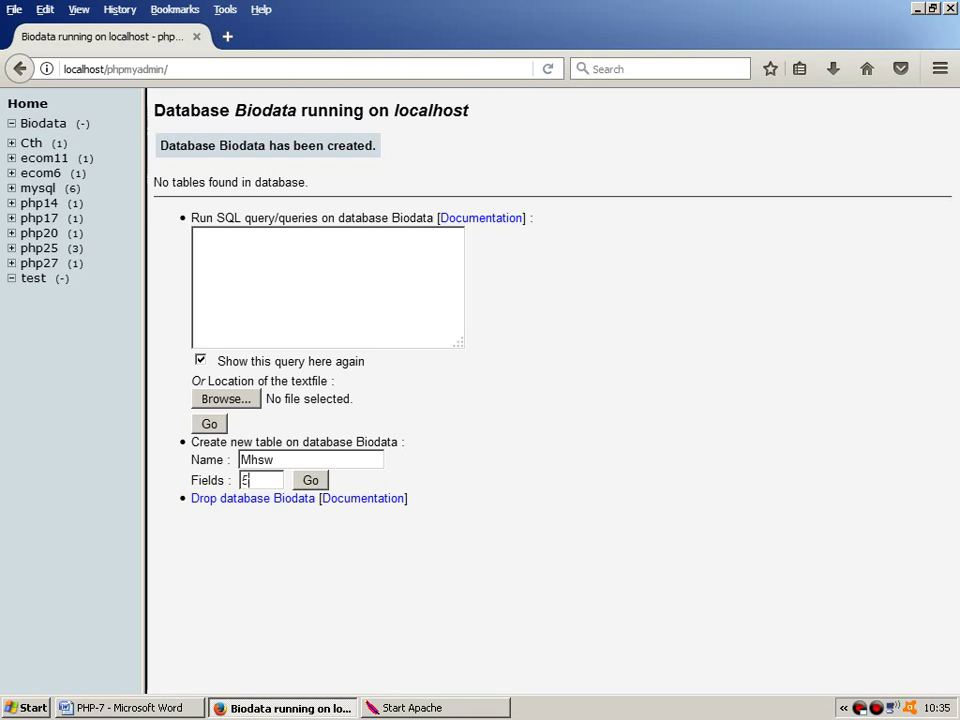
{"action": "left_click", "coordinate": [311, 481]}
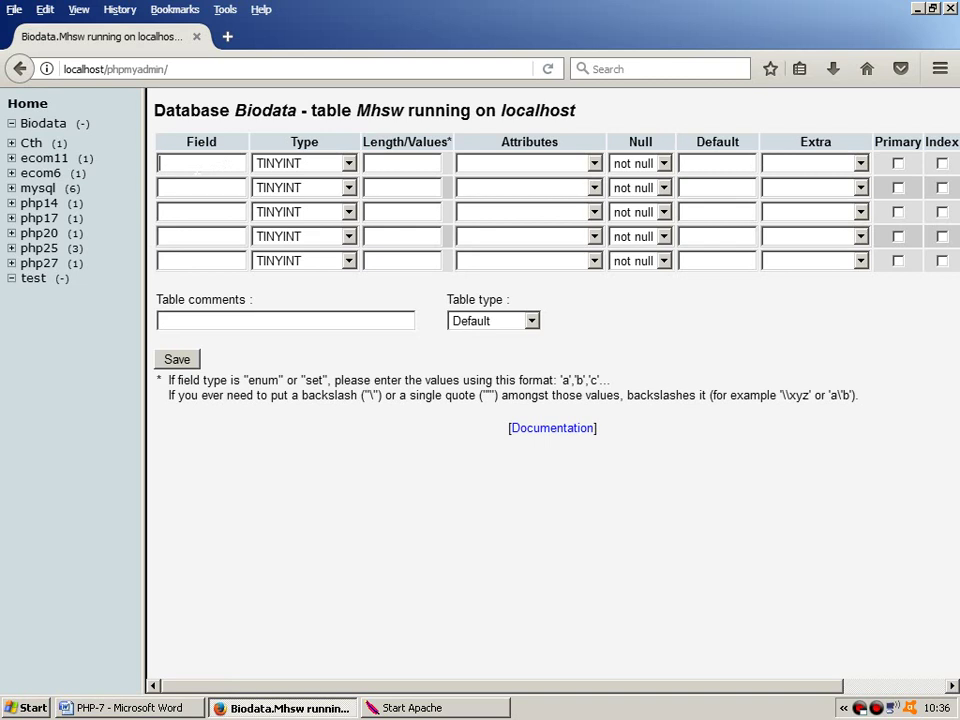
Name the five fields of the Mhsw table Nim, Nama, Alamat, Grup and Jenkel.
{"action": "type", "text": "Nim"}
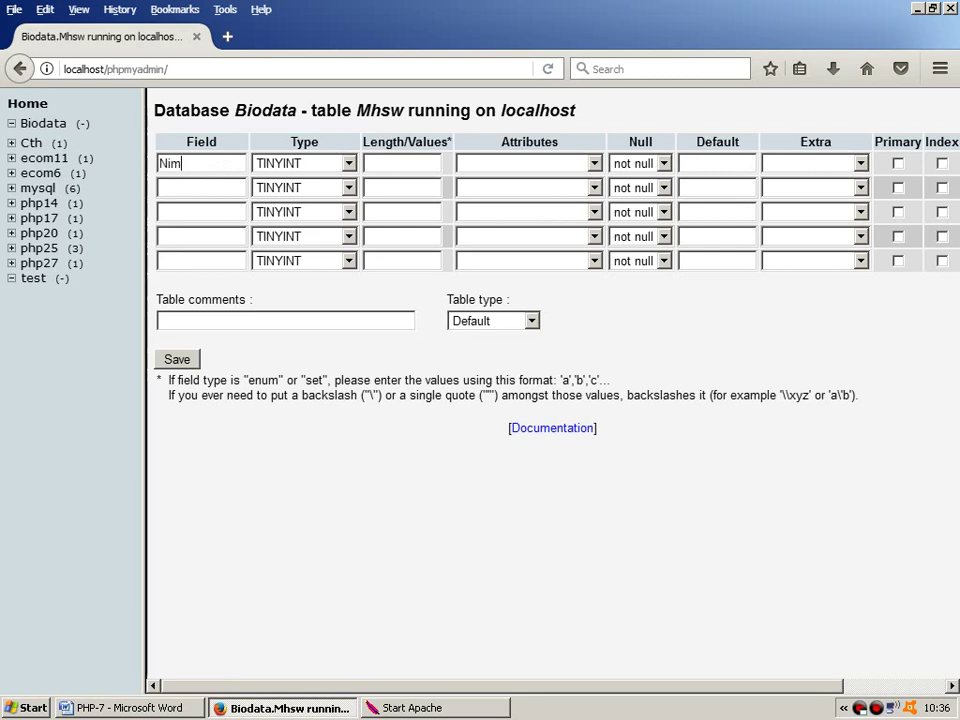
{"action": "left_click", "coordinate": [200, 188]}
{"action": "type", "text": "Nama"}
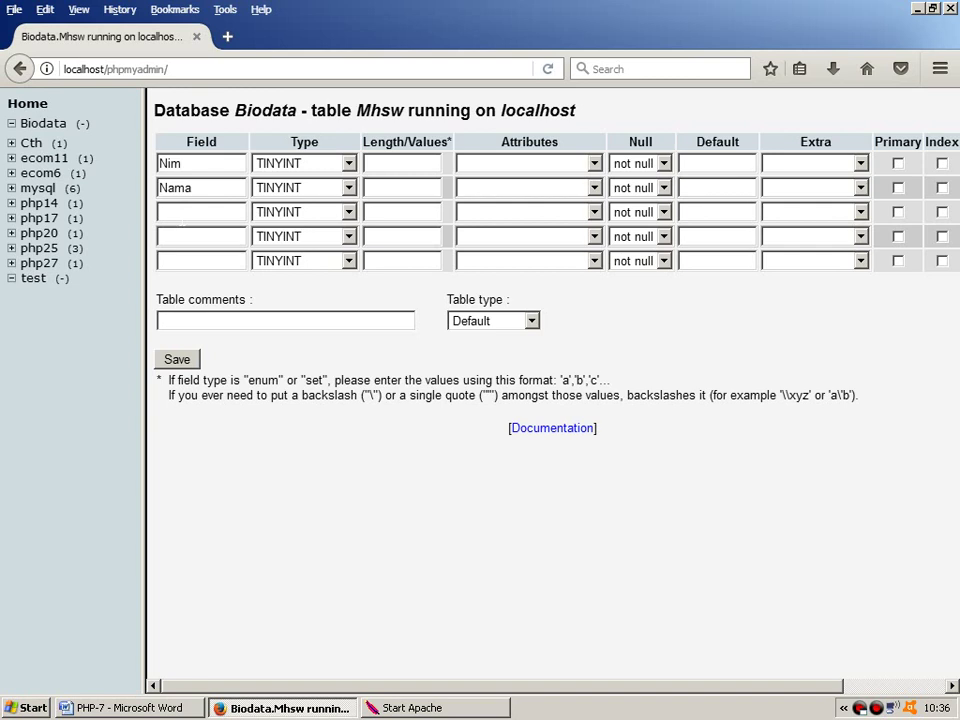
{"action": "type", "text": "Alamat"}
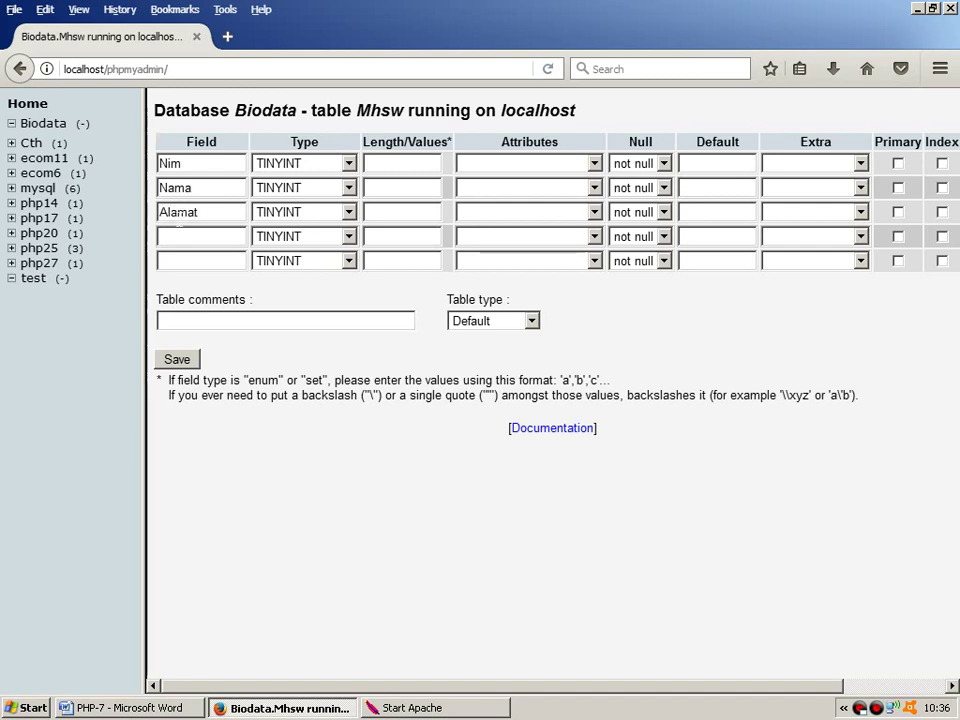
{"action": "left_click", "coordinate": [160, 236]}
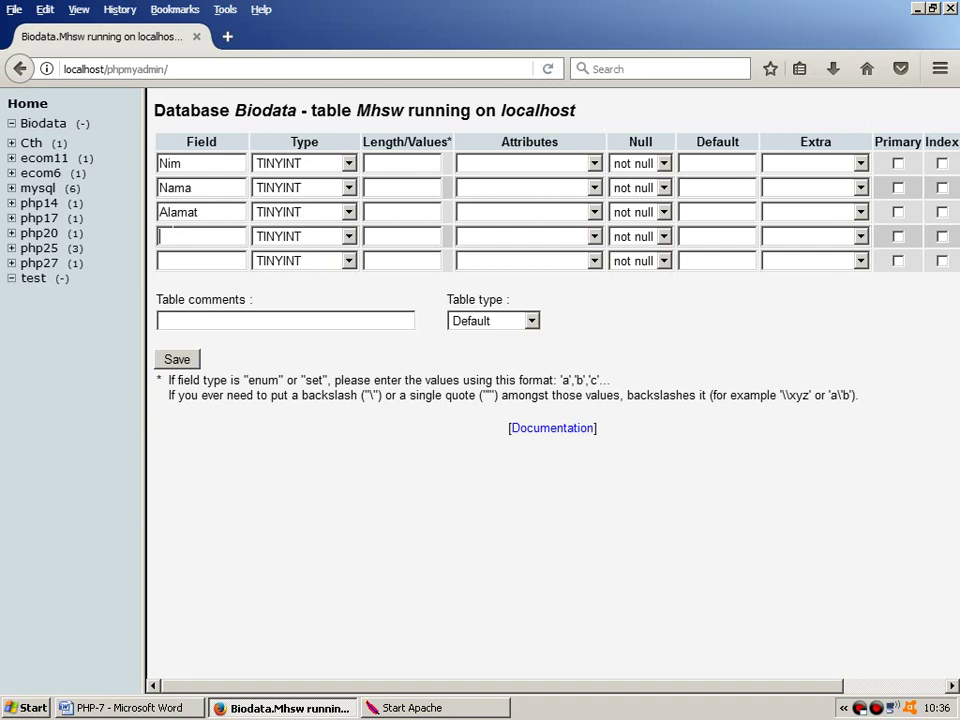
{"action": "type", "text": "Grup"}
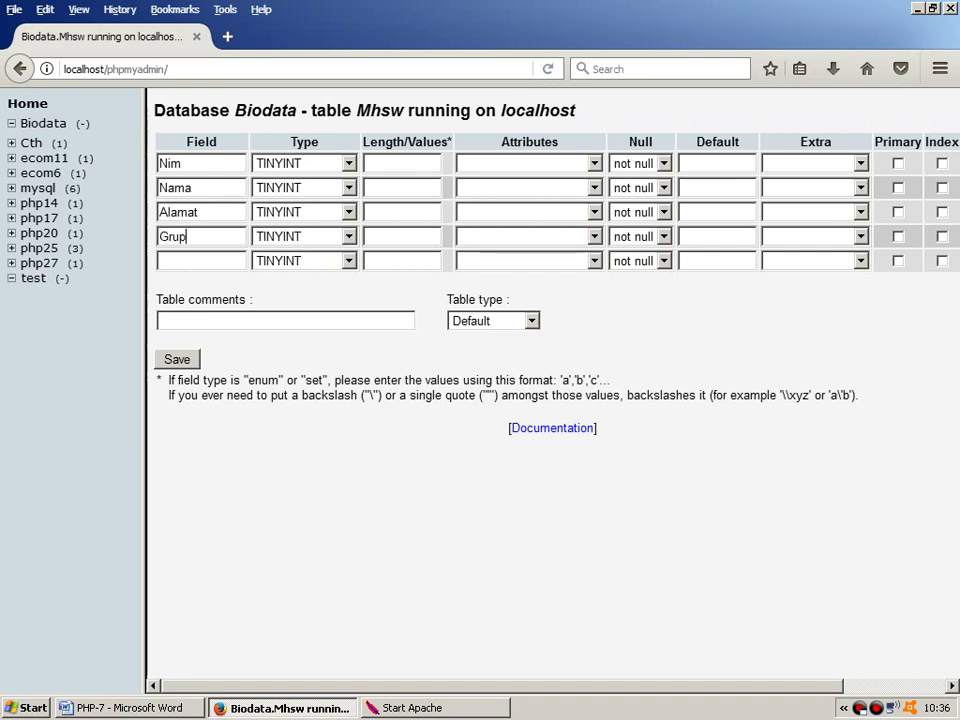
{"action": "left_click", "coordinate": [160, 260]}
{"action": "type", "text": "Jenk"}
Set the type of the Nim, Nama, Alamat, Grup and Jenkel fields to VARCHAR.
{"action": "left_click", "coordinate": [349, 164]}
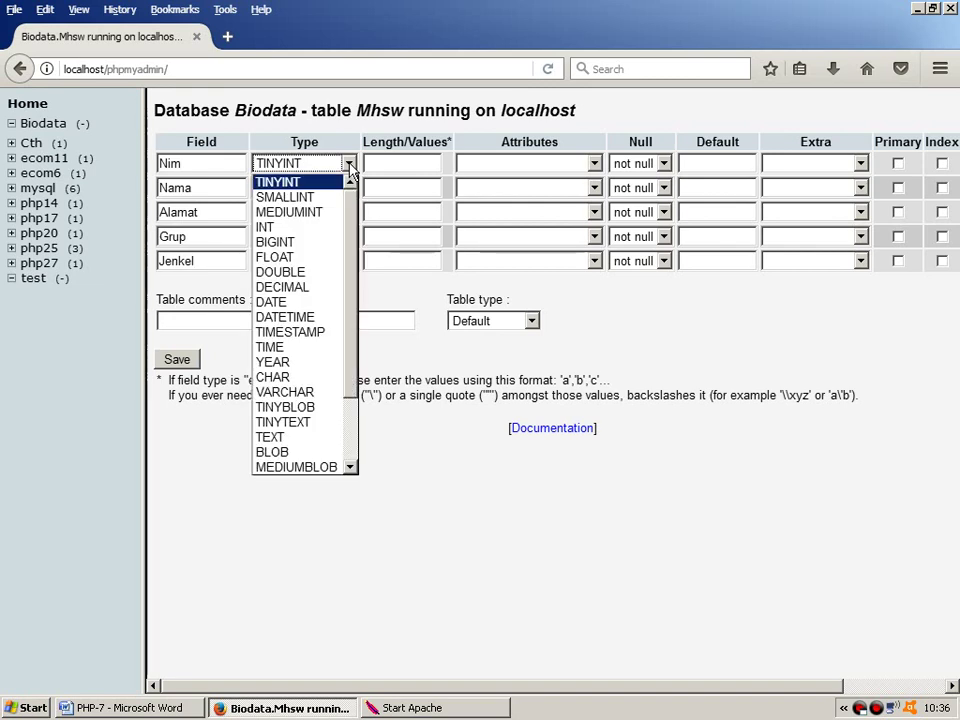
{"action": "key", "text": "v"}
{"action": "key", "text": "Return"}
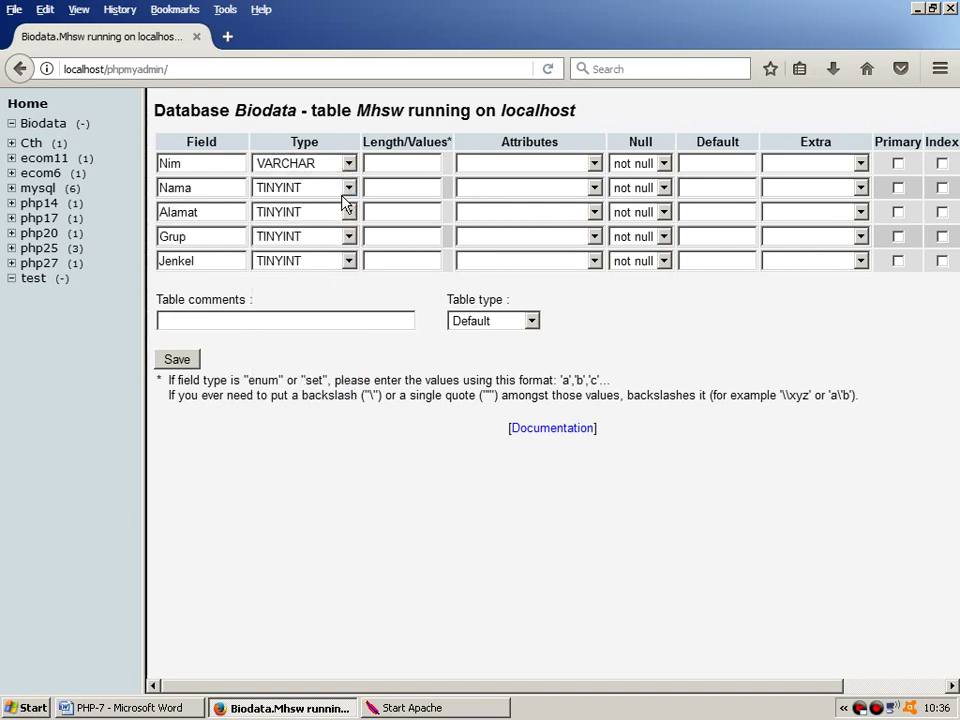
{"action": "left_click", "coordinate": [349, 189]}
{"action": "key", "text": "v"}
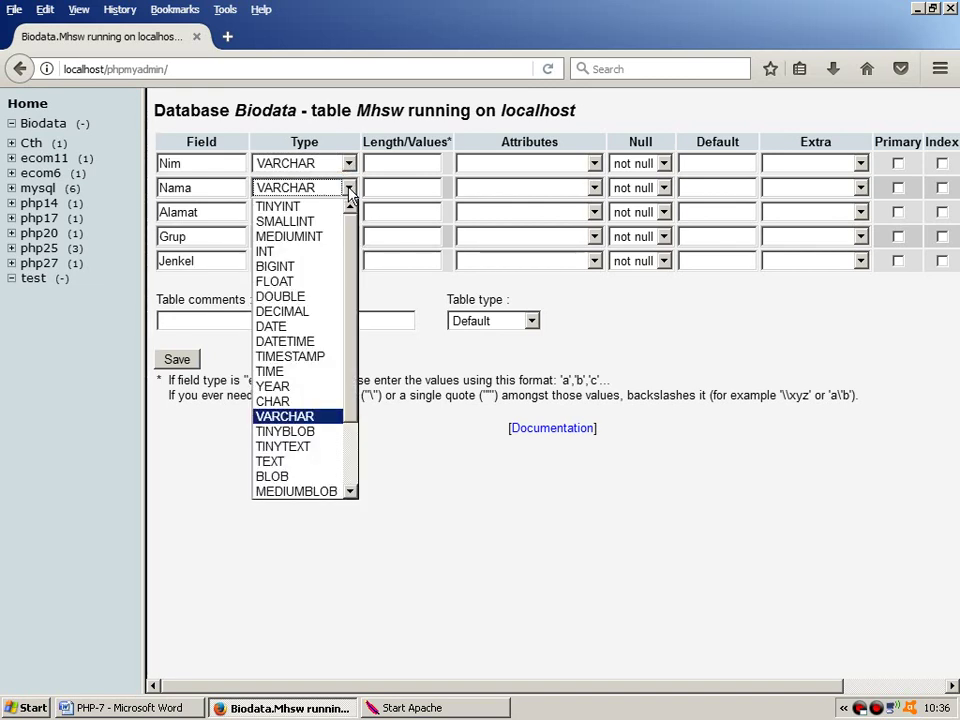
{"action": "key", "text": "Return"}
{"action": "left_click", "coordinate": [332, 212]}
{"action": "key", "text": "v"}
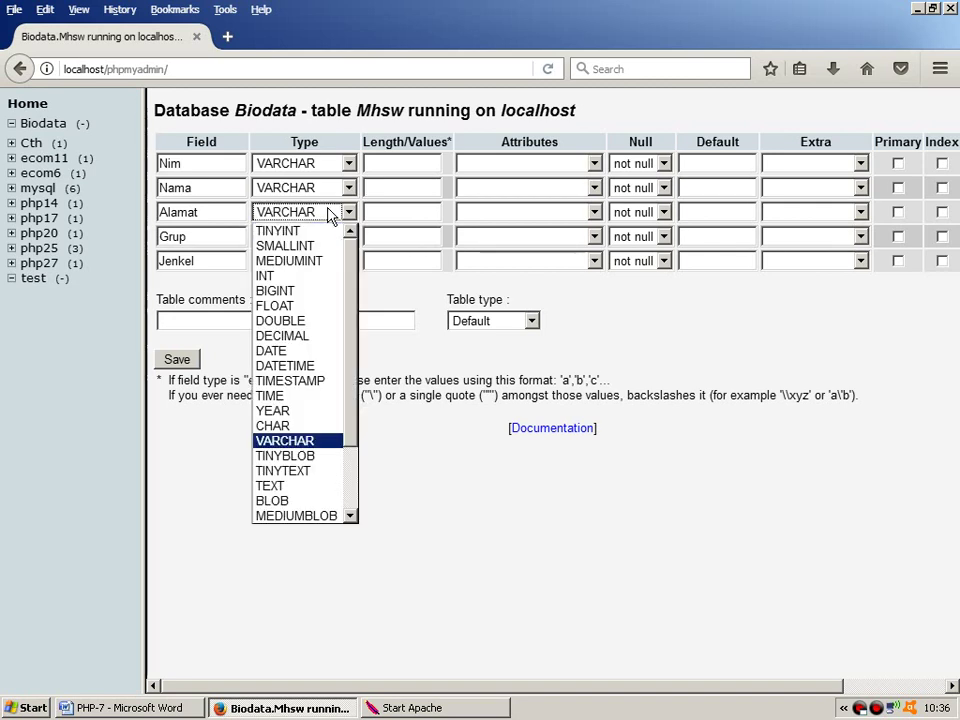
{"action": "key", "text": "Return"}
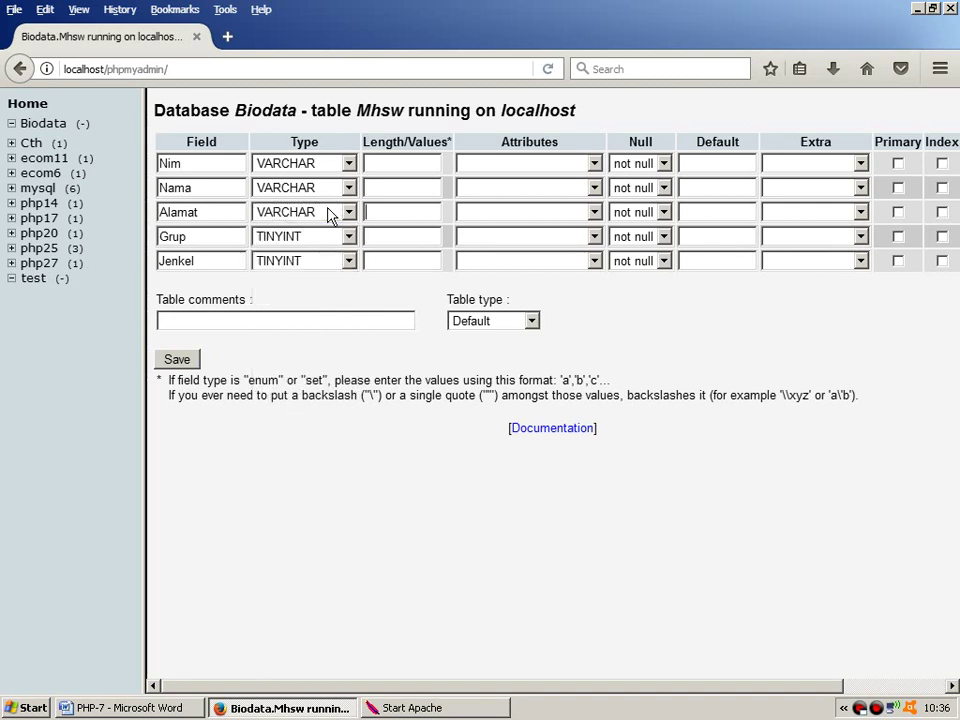
{"action": "left_click", "coordinate": [316, 240]}
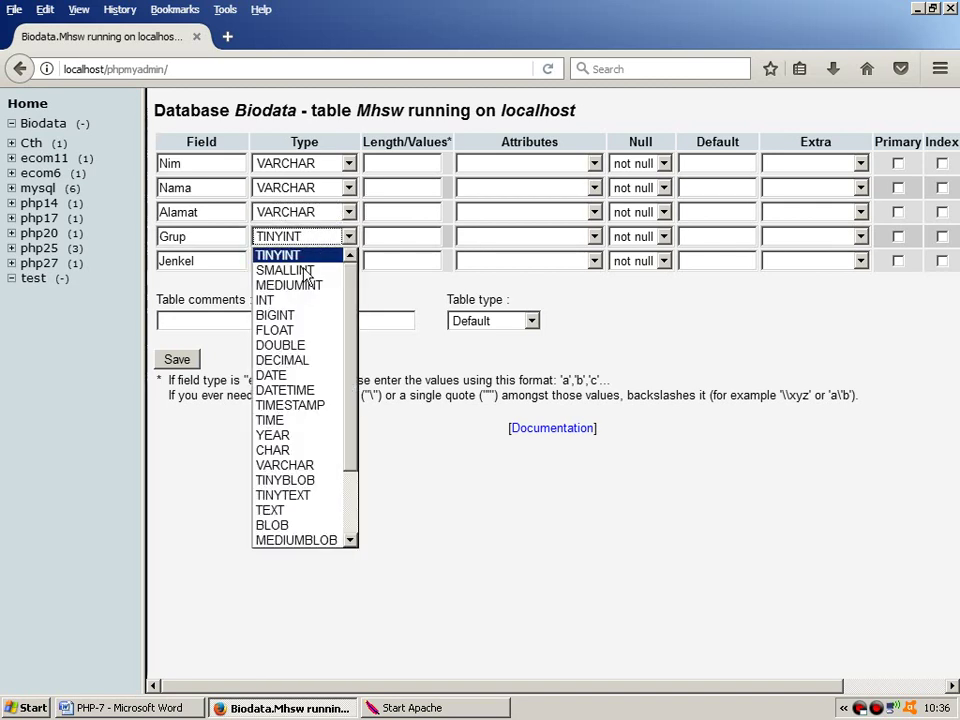
{"action": "left_click", "coordinate": [287, 467]}
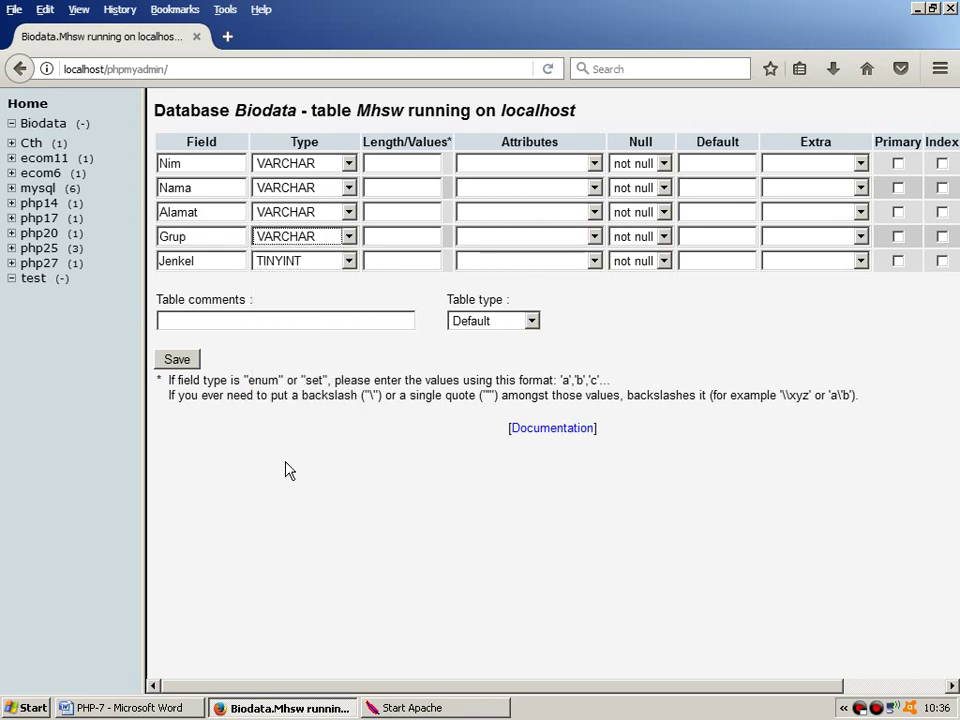
{"action": "left_click", "coordinate": [349, 261]}
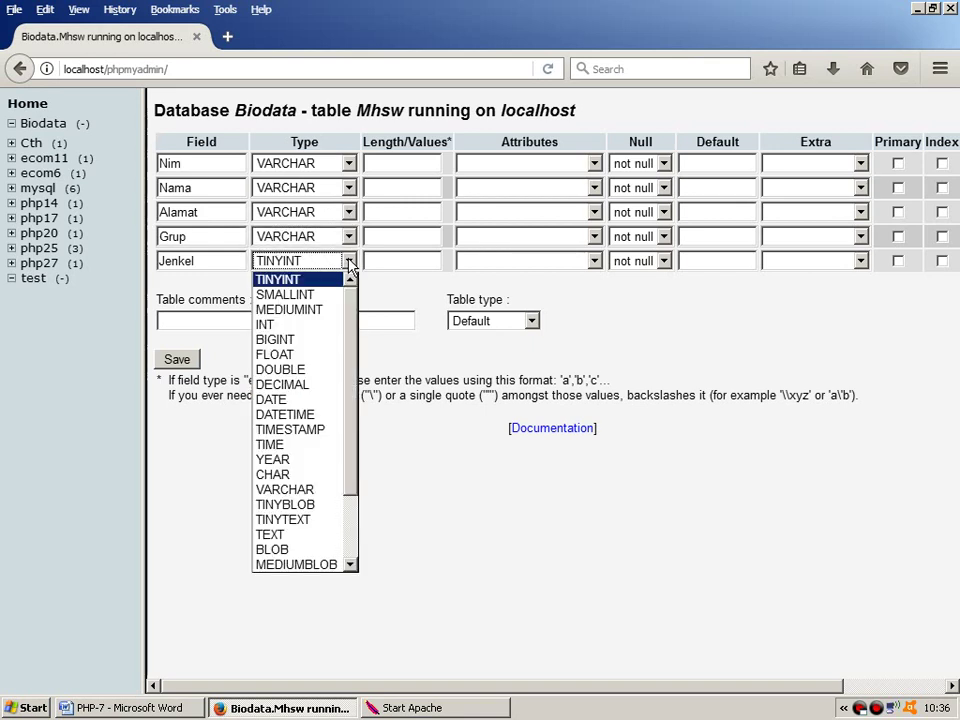
{"action": "left_click", "coordinate": [290, 490]}
Check the lengths in the PHP-7 Word document, set 15 for Nim, Nama and Alamat and 10 for Grup and Jenkel, and save the Mhsw table.
{"action": "left_click", "coordinate": [393, 163]}
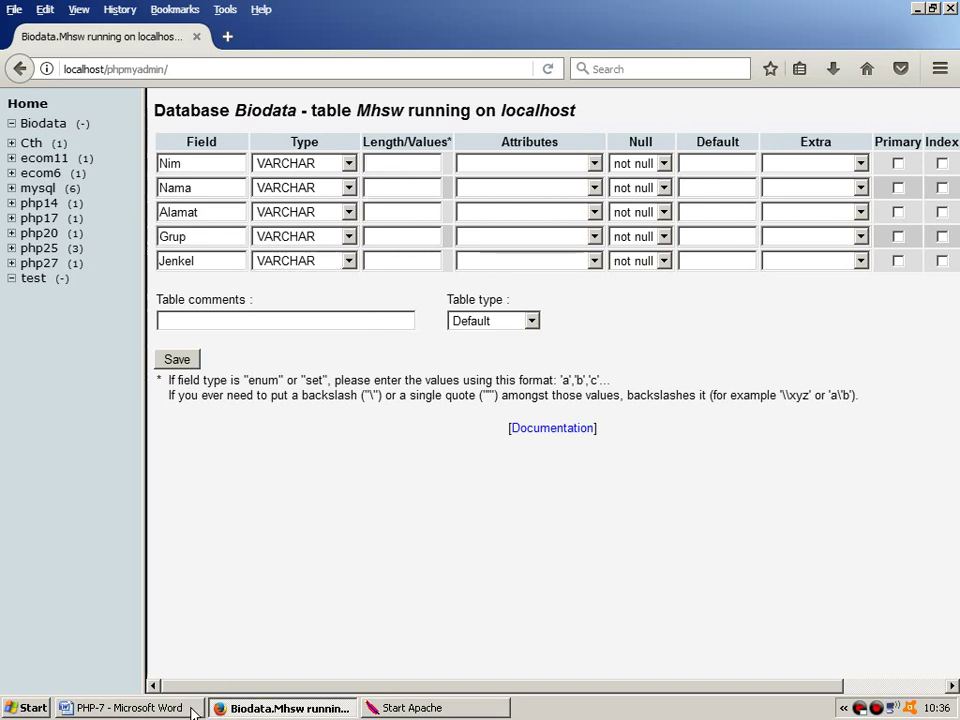
{"action": "left_click", "coordinate": [120, 708]}
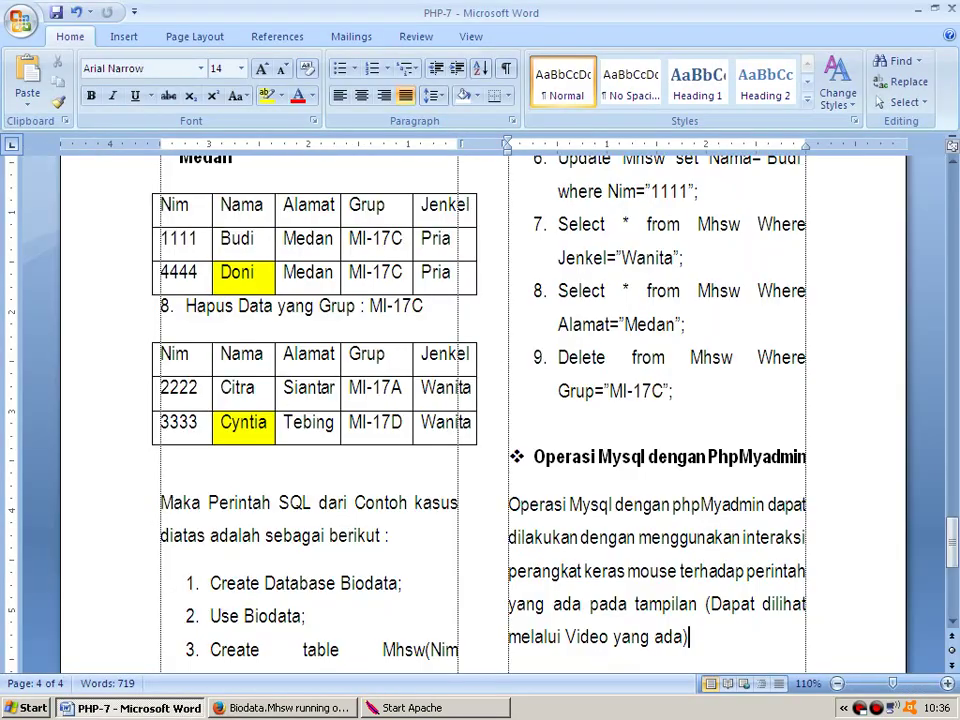
{"action": "left_click_drag", "start_coordinate": [952, 553], "coordinate": [952, 424]}
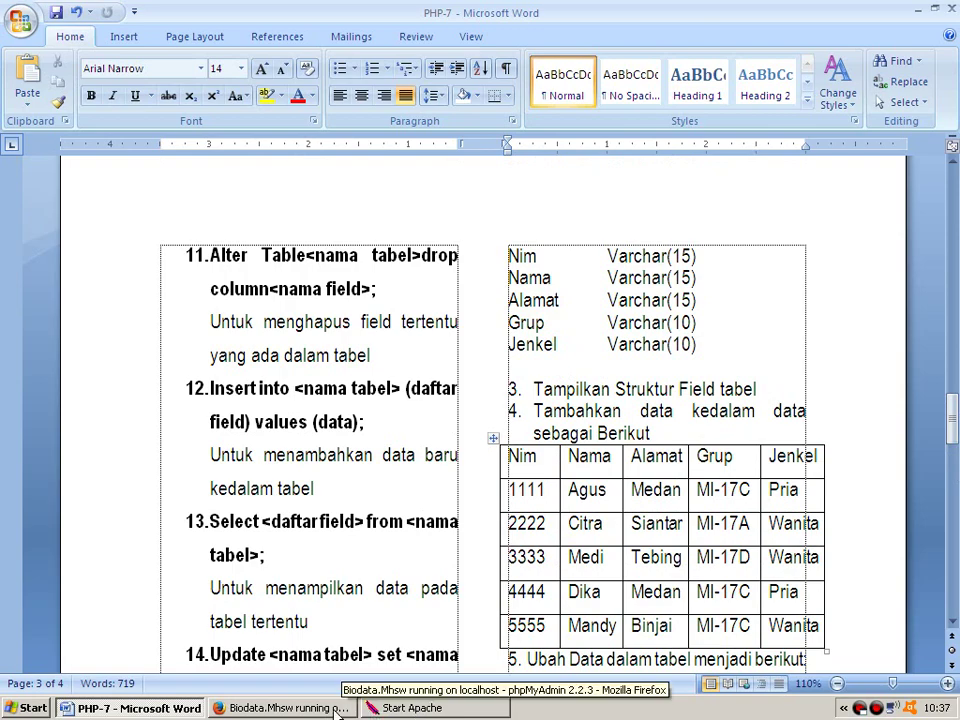
{"action": "left_click", "coordinate": [285, 707]}
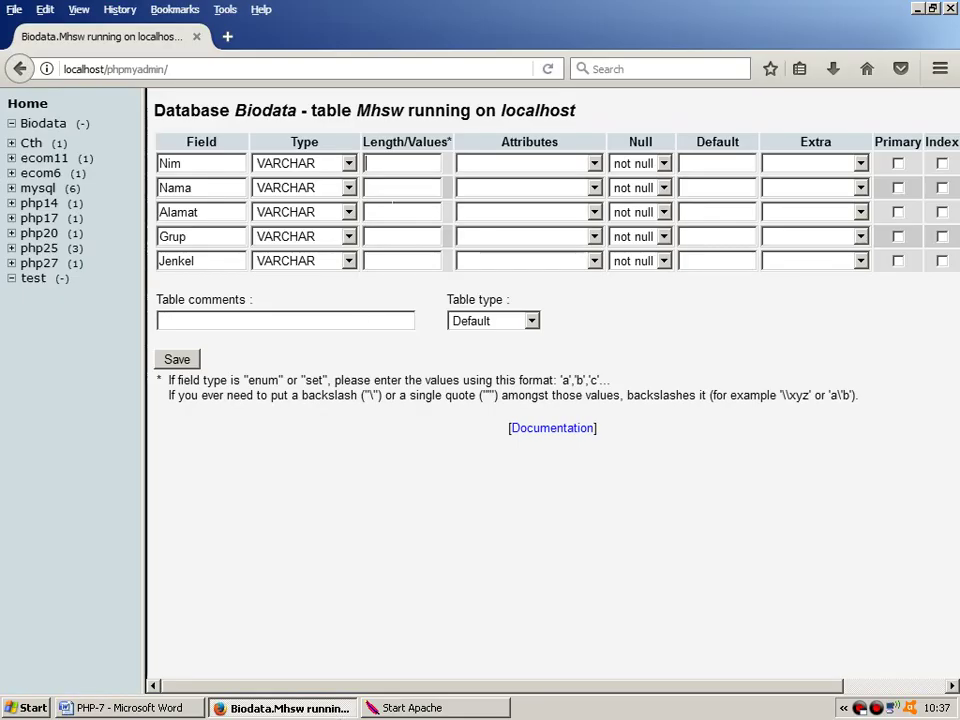
{"action": "left_click", "coordinate": [402, 172]}
{"action": "left_click", "coordinate": [366, 187]}
{"action": "type", "text": "15"}
{"action": "left_click", "coordinate": [400, 212]}
{"action": "type", "text": "1"}
{"action": "left_click", "coordinate": [400, 236]}
{"action": "type", "text": "10"}
{"action": "left_click", "coordinate": [368, 260]}
{"action": "type", "text": "10"}
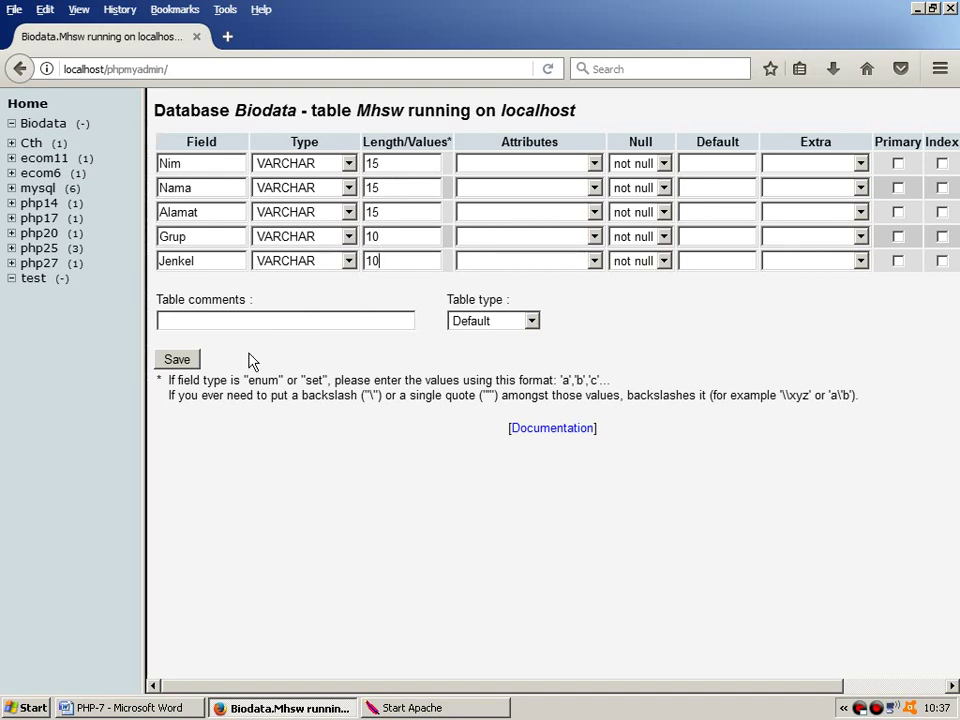
{"action": "left_click", "coordinate": [190, 362]}
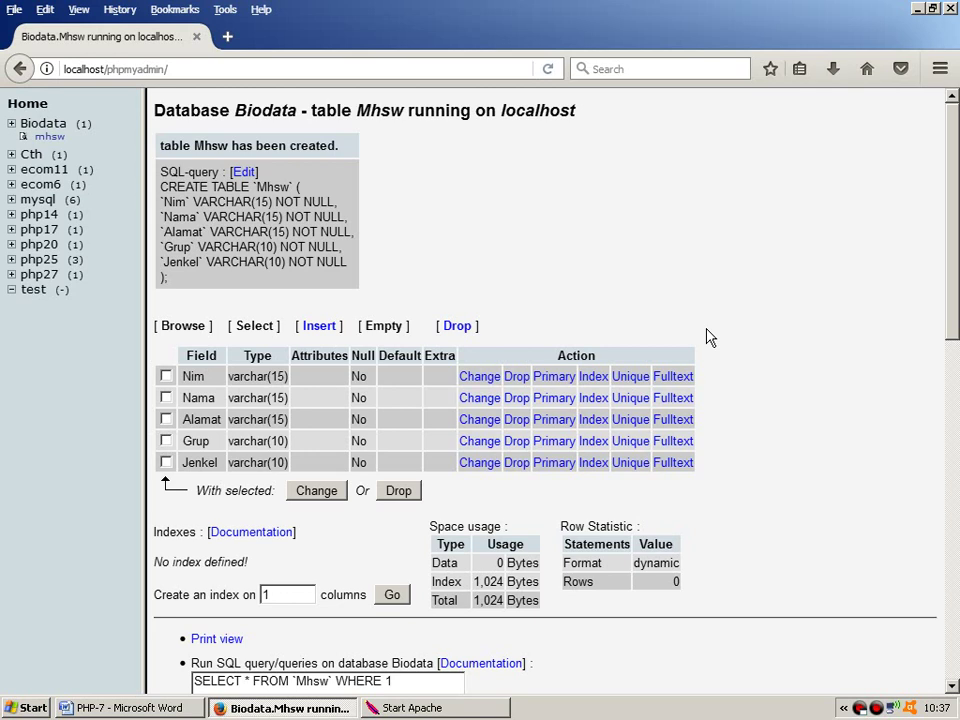
Start a new Mhsw record and enter the student number, the student's name and Medan as the Alamat.
{"action": "left_click", "coordinate": [320, 327]}
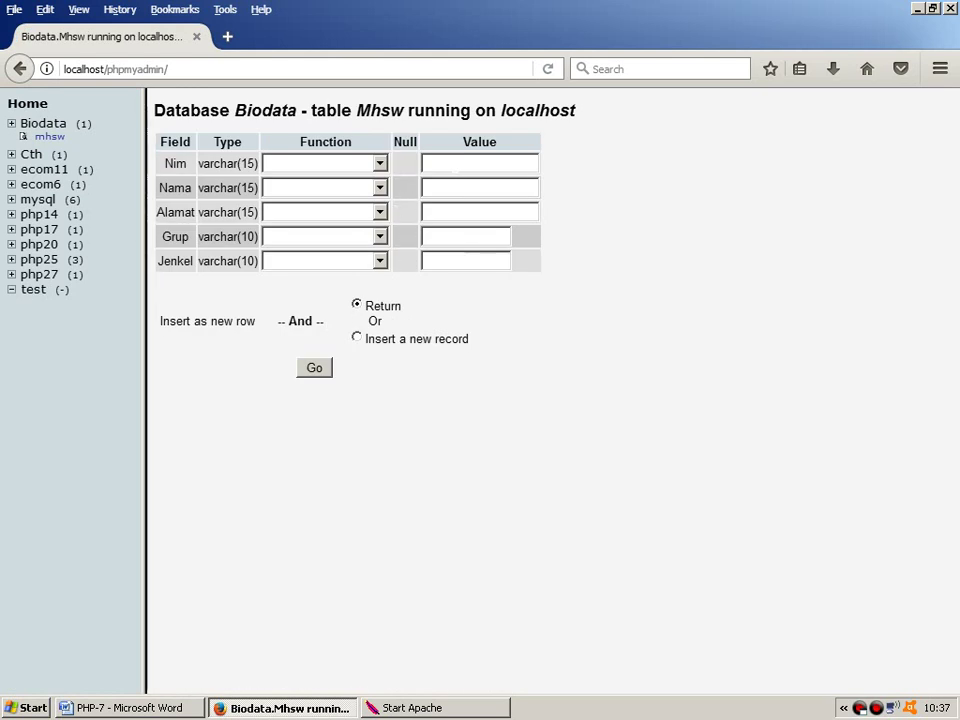
{"action": "type", "text": "111"}
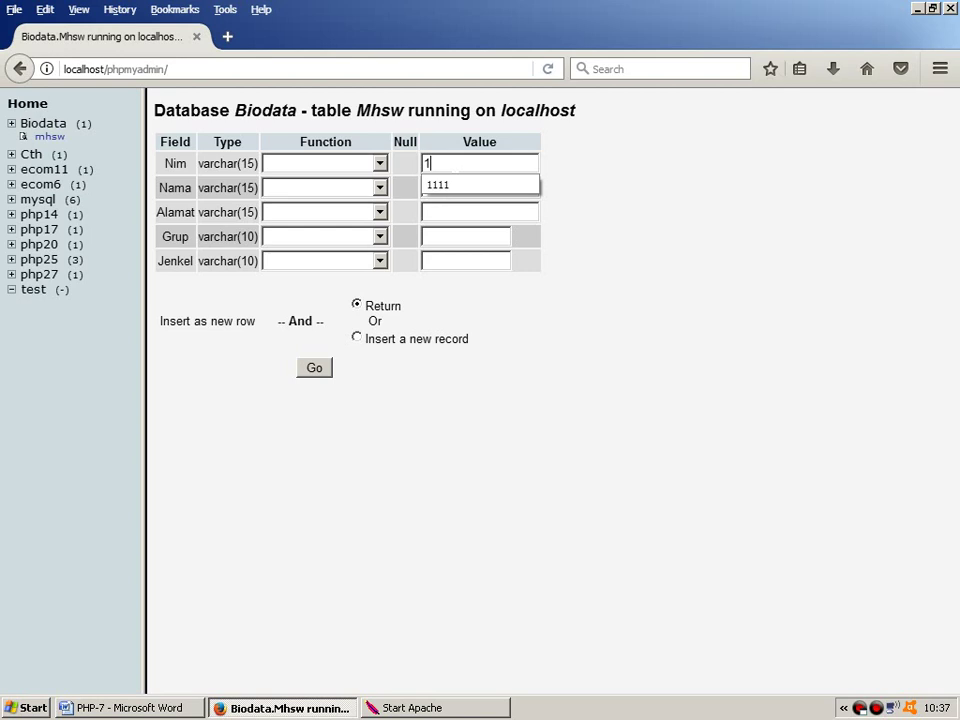
{"action": "key", "text": "Down"}
{"action": "key", "text": "Return"}
{"action": "key", "text": "Tab"}
{"action": "key", "text": "Down"}
{"action": "key", "text": "Return"}
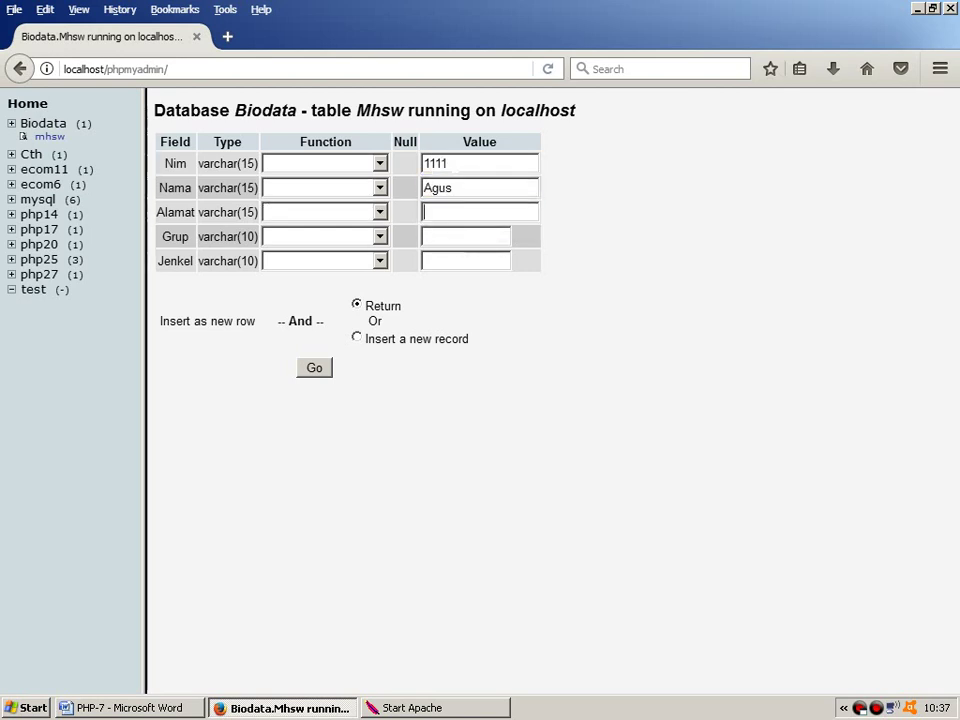
{"action": "key", "text": "Tab"}
{"action": "key", "text": "Down"}
{"action": "key", "text": "Down"}
{"action": "key", "text": "Return"}
Set the record's Grup to MI-17C and Jenkel to Pria, and insert the row.
{"action": "key", "text": "Tab"}
{"action": "key", "text": "Down"}
{"action": "key", "text": "Down"}
{"action": "key", "text": "Return"}
{"action": "key", "text": "Tab"}
{"action": "key", "text": "Down"}
{"action": "key", "text": "Down"}
{"action": "key", "text": "Return"}
{"action": "key", "text": "Tab"}
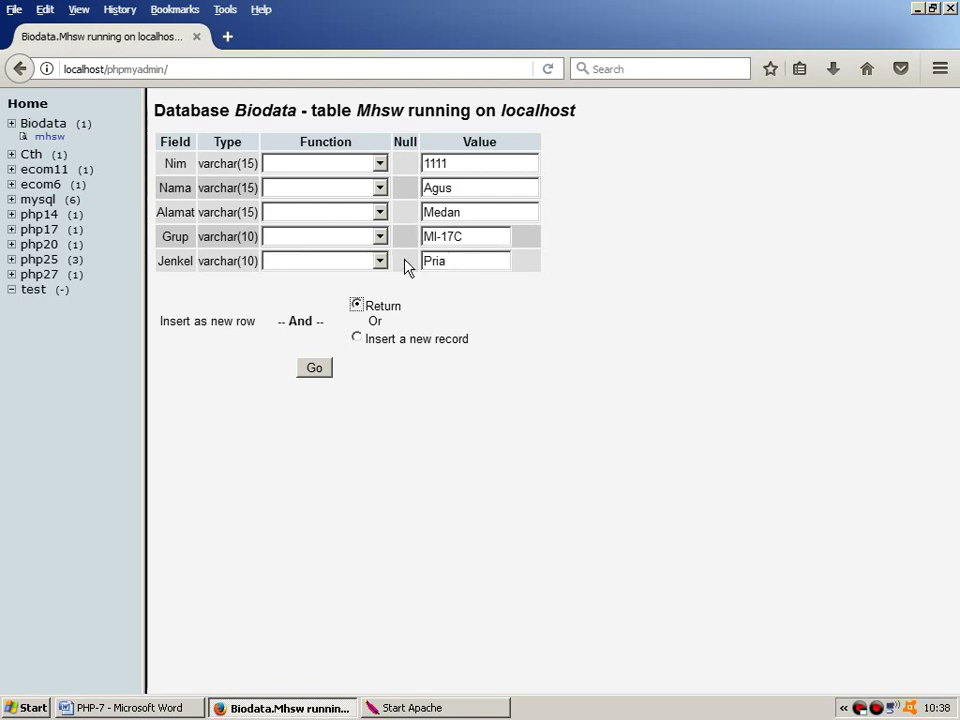
{"action": "left_click", "coordinate": [314, 368]}
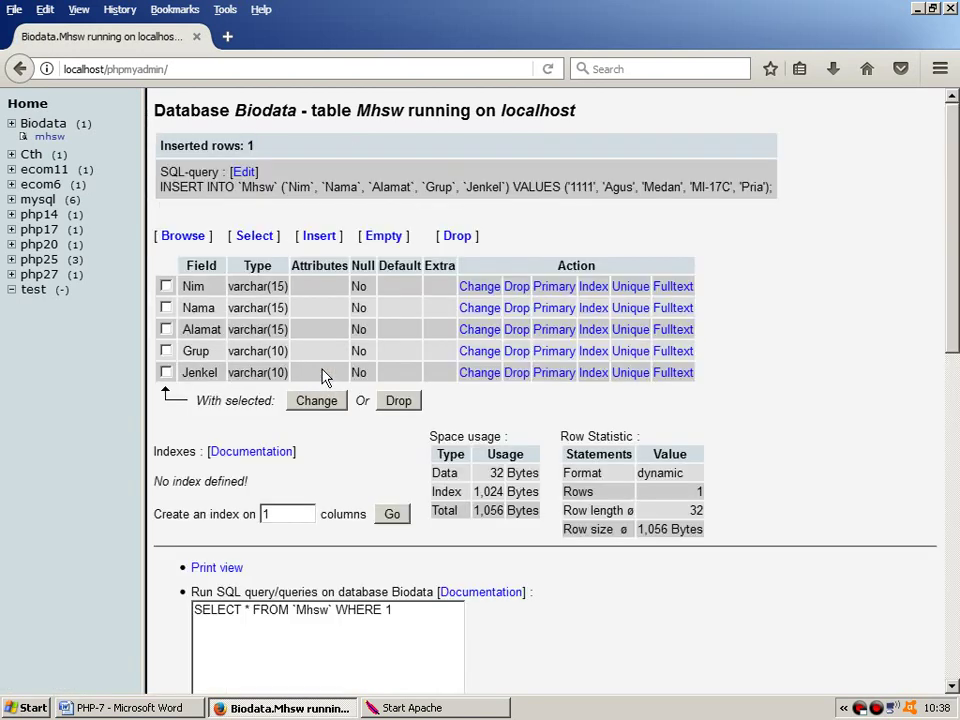
Browse the Mhsw table, replace the student's name in the Medan record and save the edit.
{"action": "left_click", "coordinate": [183, 240]}
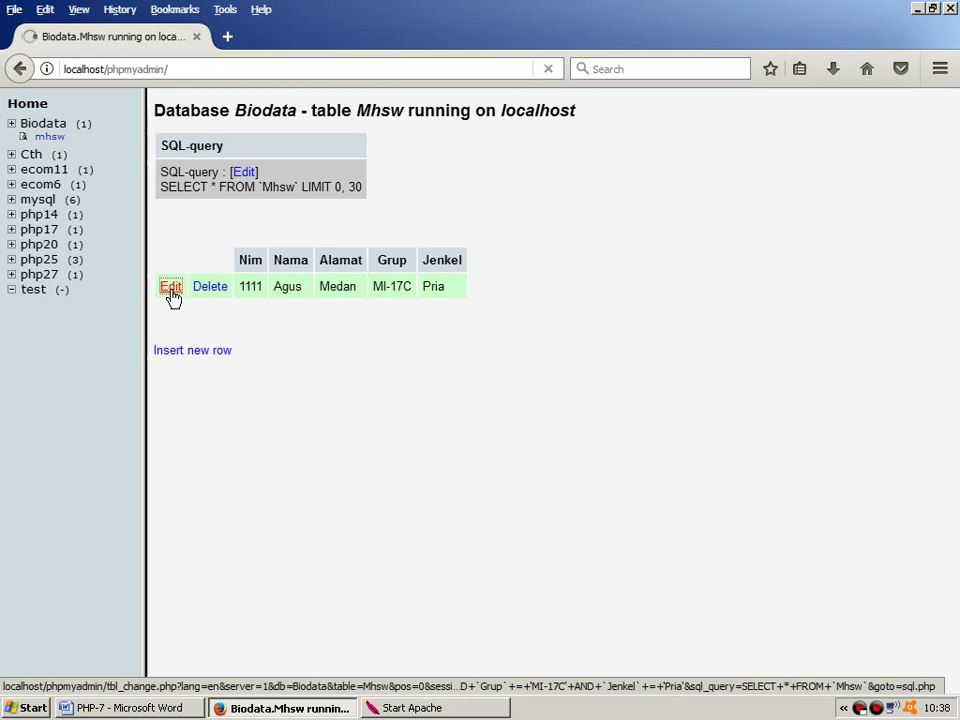
{"action": "left_click", "coordinate": [170, 288]}
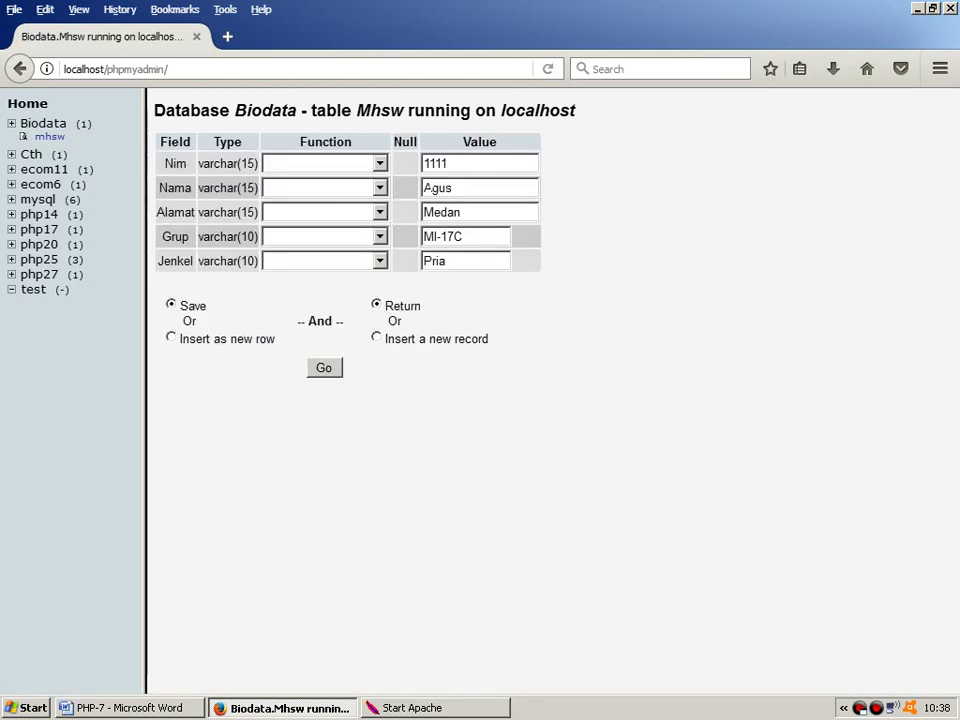
{"action": "left_click", "coordinate": [454, 188]}
{"action": "key", "text": "BackSpace"}
{"action": "key", "text": "BackSpace"}
{"action": "key", "text": "BackSpace"}
{"action": "key", "text": "BackSpace"}
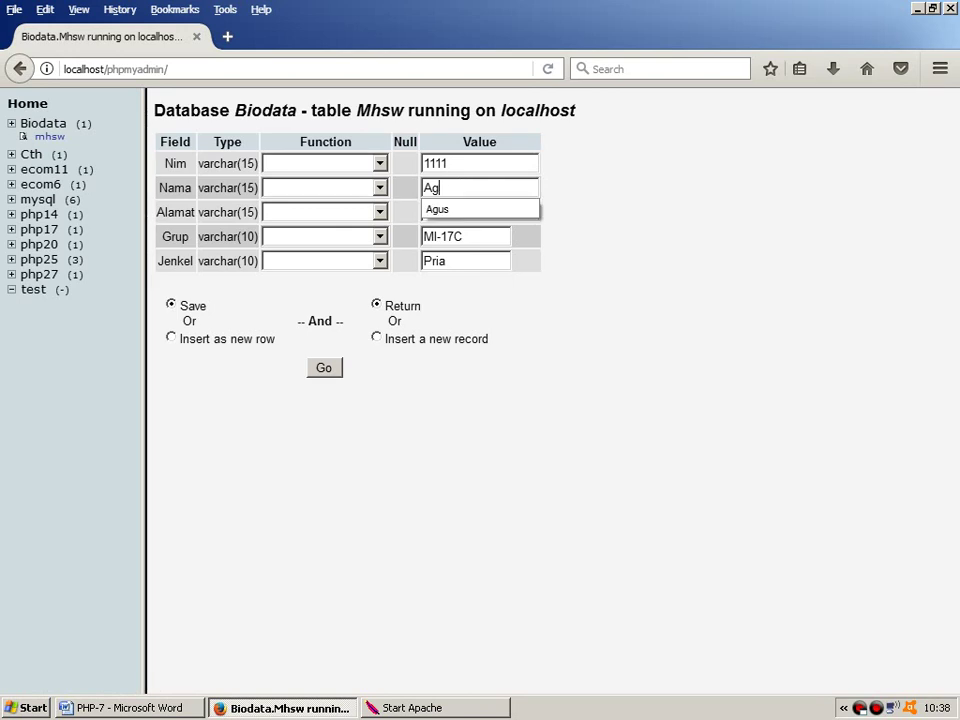
{"action": "type", "text": "Budi"}
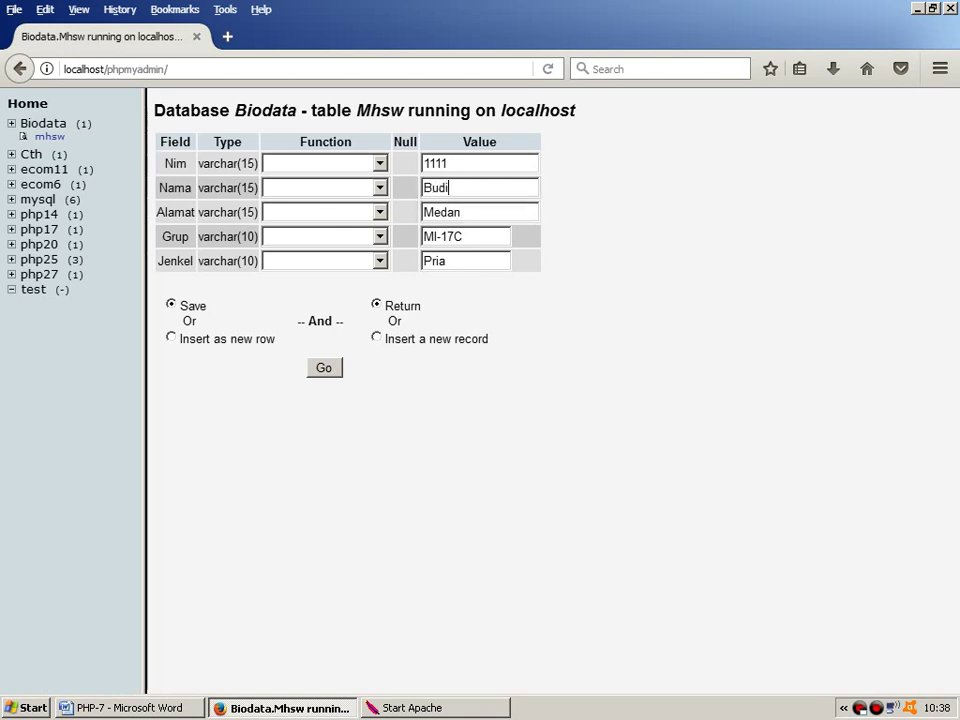
{"action": "left_click", "coordinate": [331, 368]}
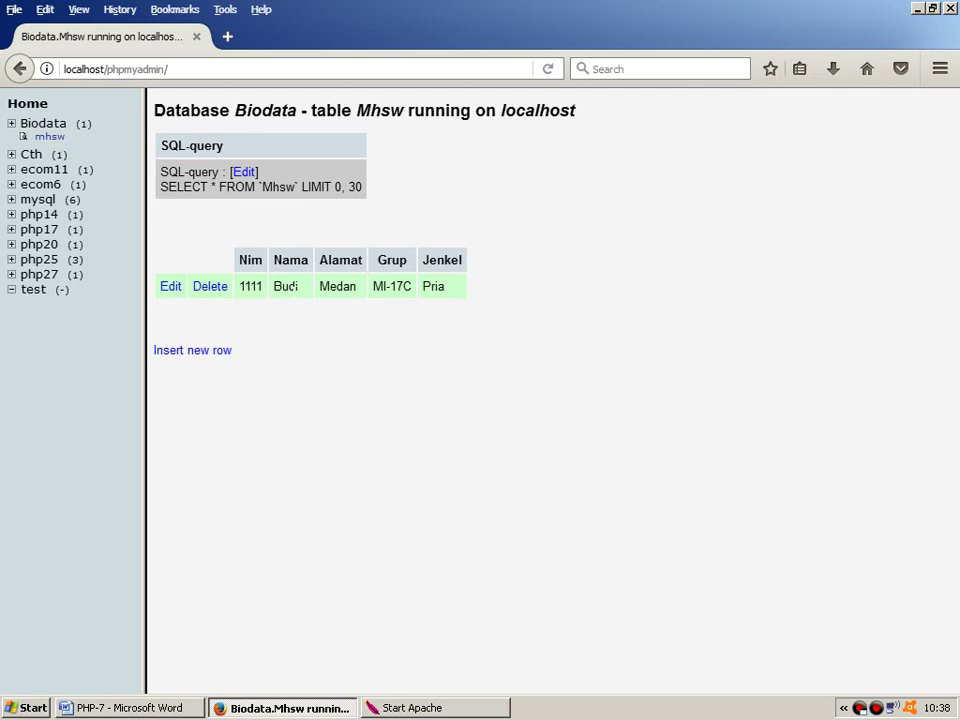
Start a second Mhsw record and enter the student number, the student's name and Binjai as the Alamat.
{"action": "left_click", "coordinate": [225, 355]}
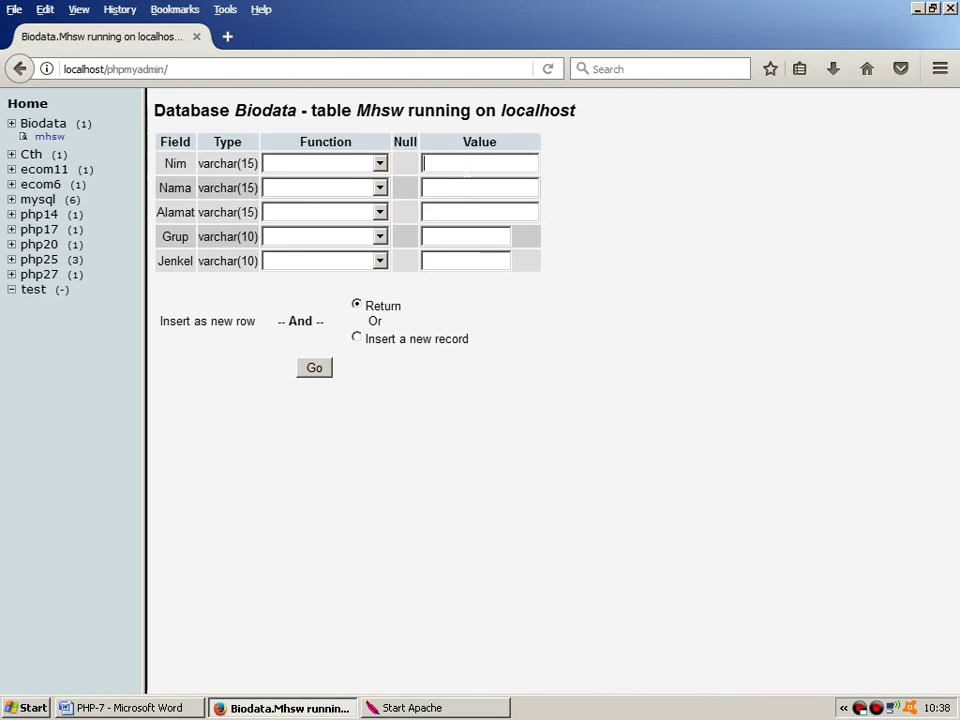
{"action": "key", "text": "Down"}
{"action": "key", "text": "Down"}
{"action": "key", "text": "Down"}
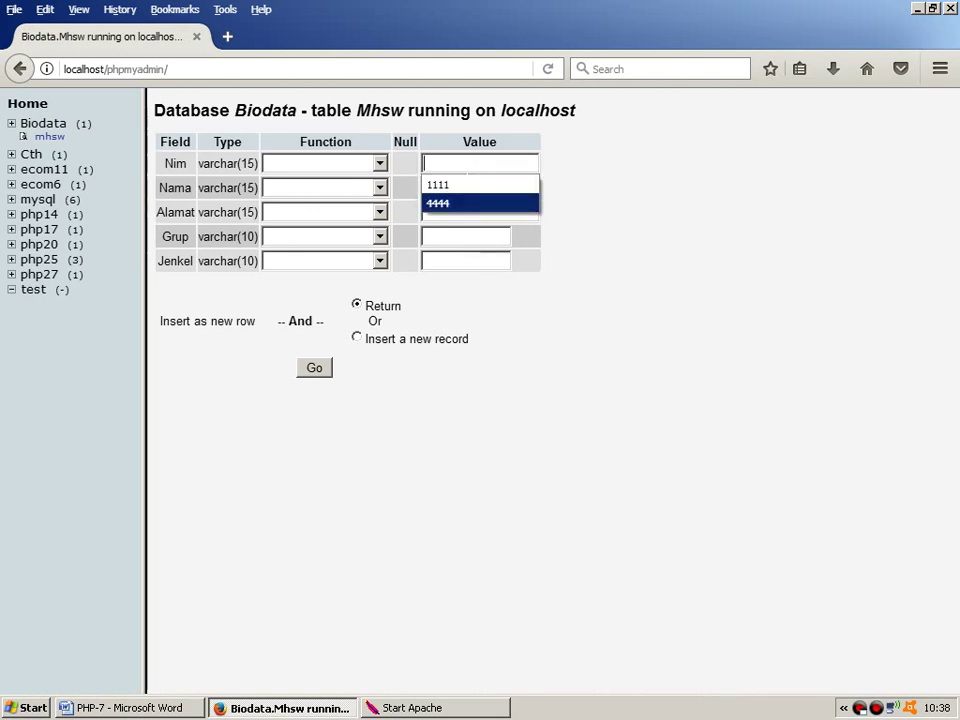
{"action": "key", "text": "Return"}
{"action": "key", "text": "Tab"}
{"action": "key", "text": "Down"}
{"action": "key", "text": "Down"}
{"action": "key", "text": "Down"}
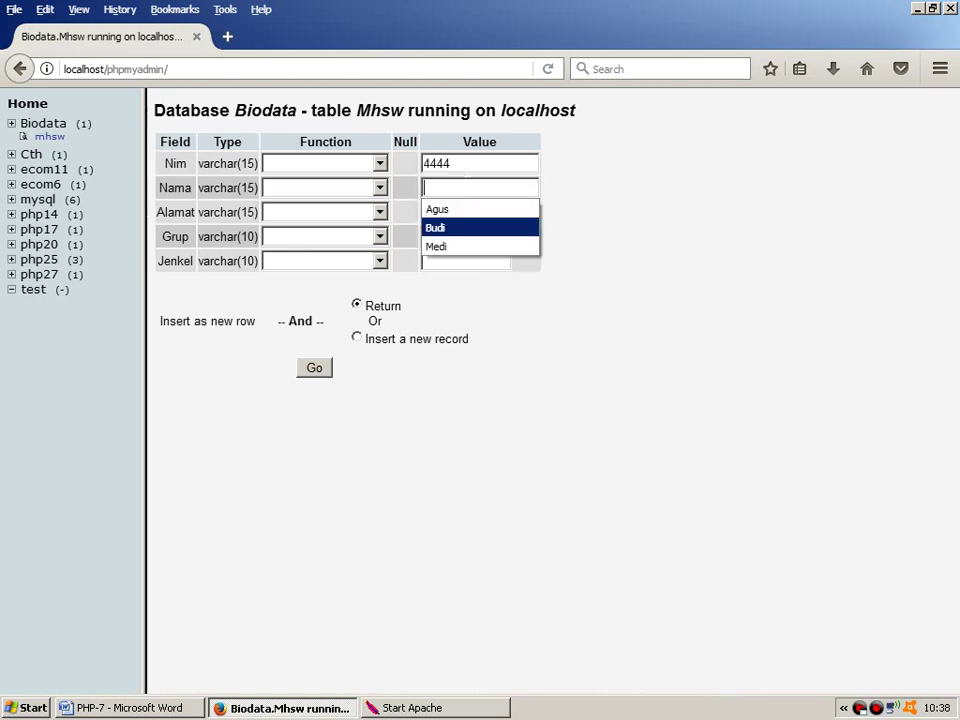
{"action": "key", "text": "Down"}
{"action": "key", "text": "Return"}
{"action": "key", "text": "Tab"}
{"action": "key", "text": "Tab"}
{"action": "key", "text": "Down"}
{"action": "key", "text": "Down"}
{"action": "key", "text": "Down"}
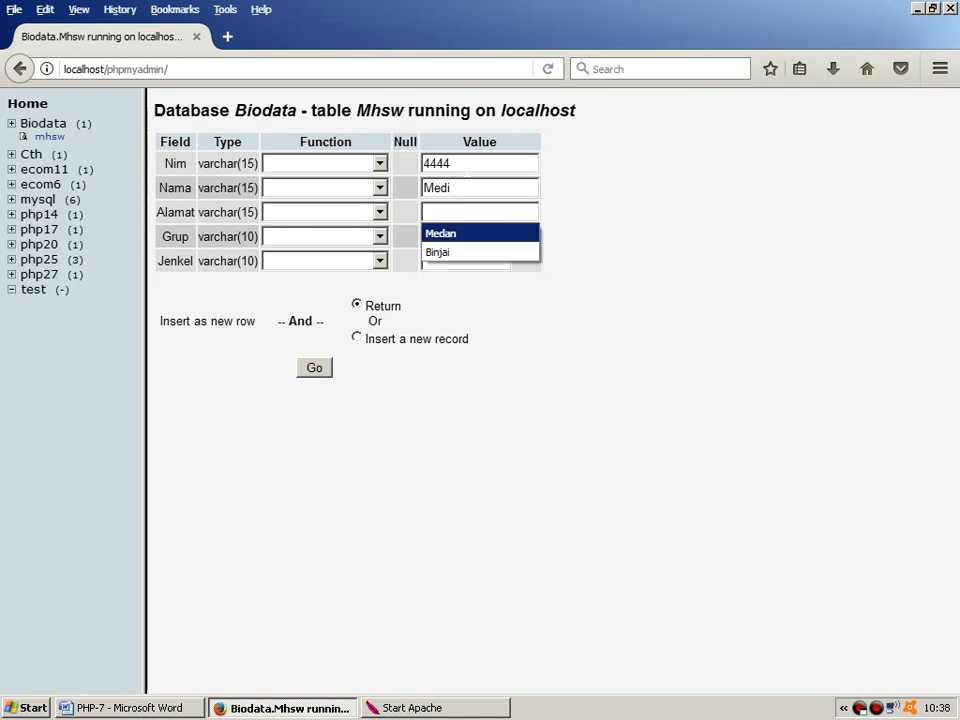
{"action": "key", "text": "Return"}
Set the second record's Grup to MI-17A and Jenkel to Wanita, and insert the row.
{"action": "key", "text": "Tab"}
{"action": "key", "text": "Tab"}
{"action": "key", "text": "Down"}
{"action": "key", "text": "Down"}
{"action": "key", "text": "Down"}
{"action": "key", "text": "Return"}
{"action": "key", "text": "Tab"}
{"action": "key", "text": "Tab"}
{"action": "key", "text": "Down"}
{"action": "key", "text": "Down"}
{"action": "key", "text": "Down"}
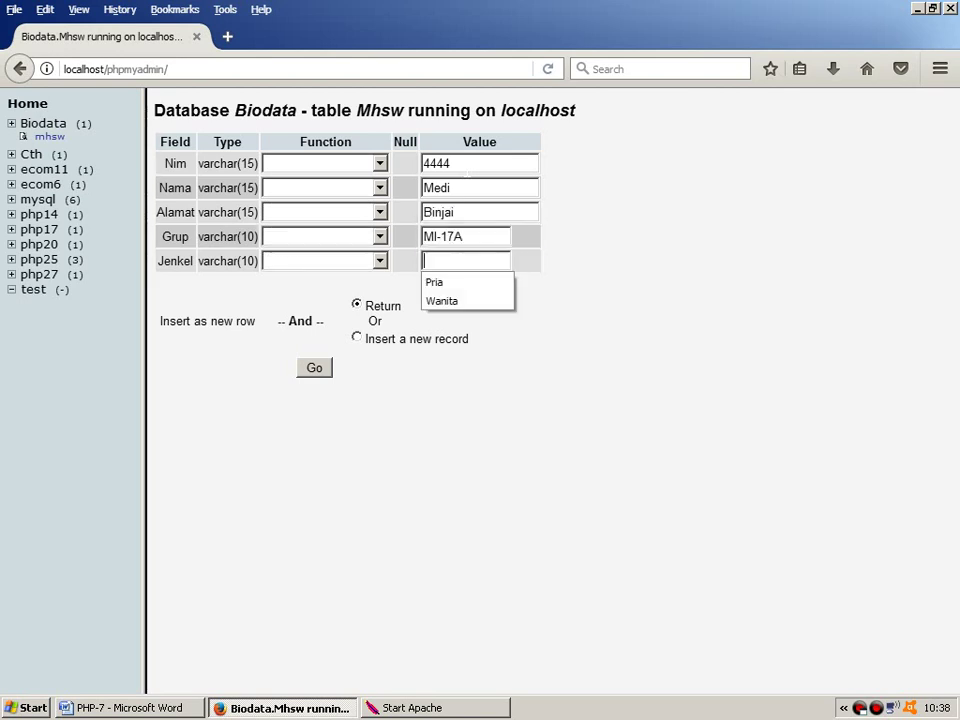
{"action": "key", "text": "Return"}
{"action": "key", "text": "Tab"}
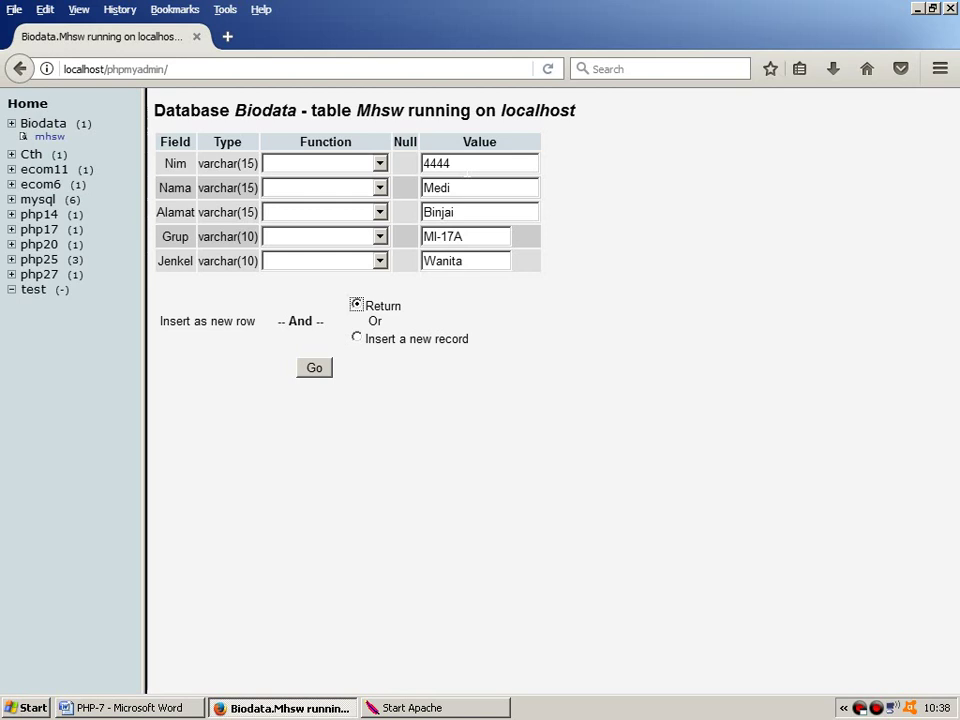
{"action": "left_click", "coordinate": [321, 370]}
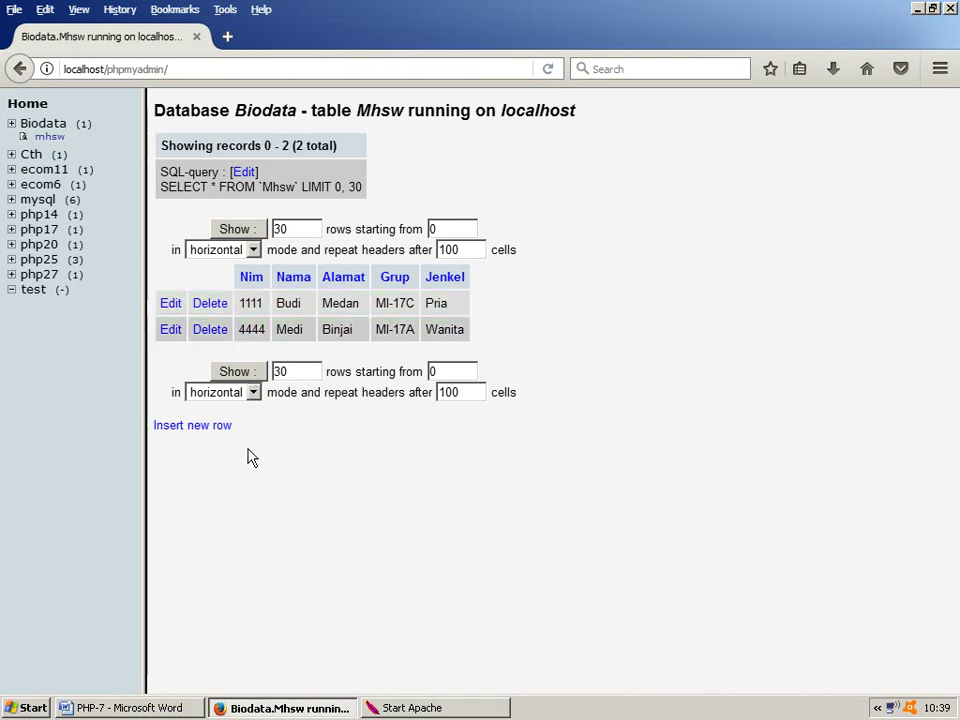
Delete the Mhsw record whose Alamat is Binjai and confirm the deletion.
{"action": "left_click", "coordinate": [210, 330]}
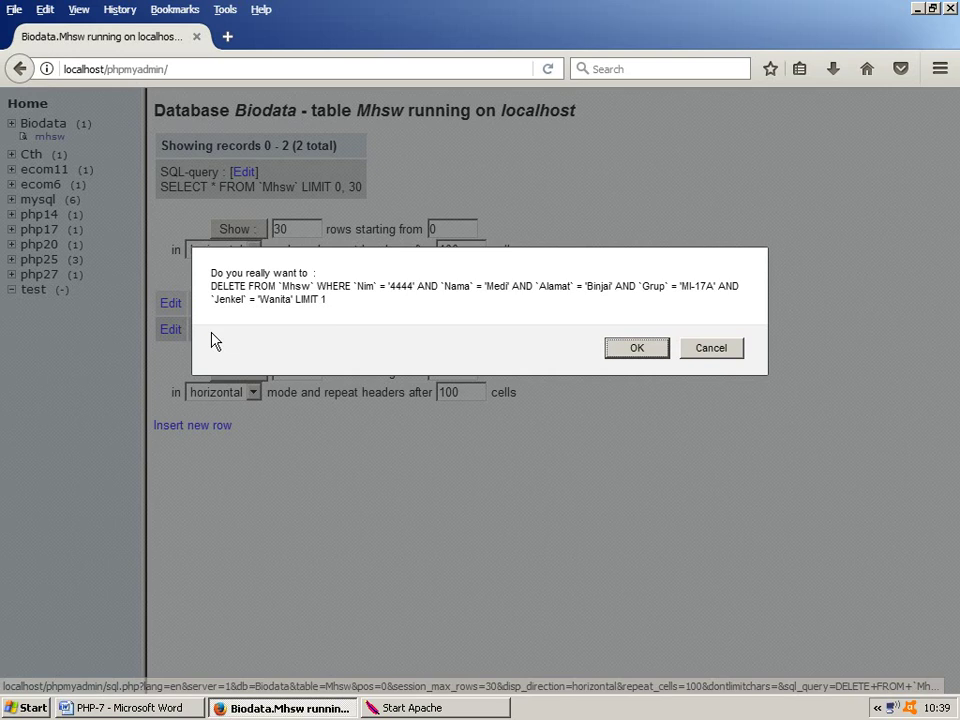
{"action": "left_click", "coordinate": [634, 353]}
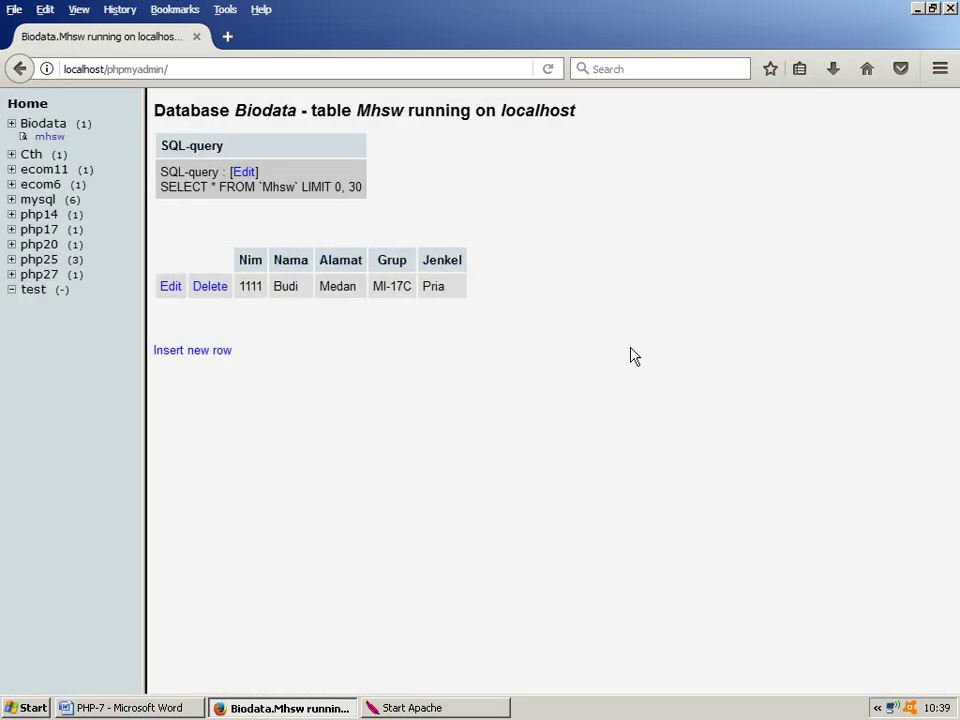
Open the mhsw table's structure and bring up its Select form for querying records.
{"action": "left_click", "coordinate": [51, 143]}
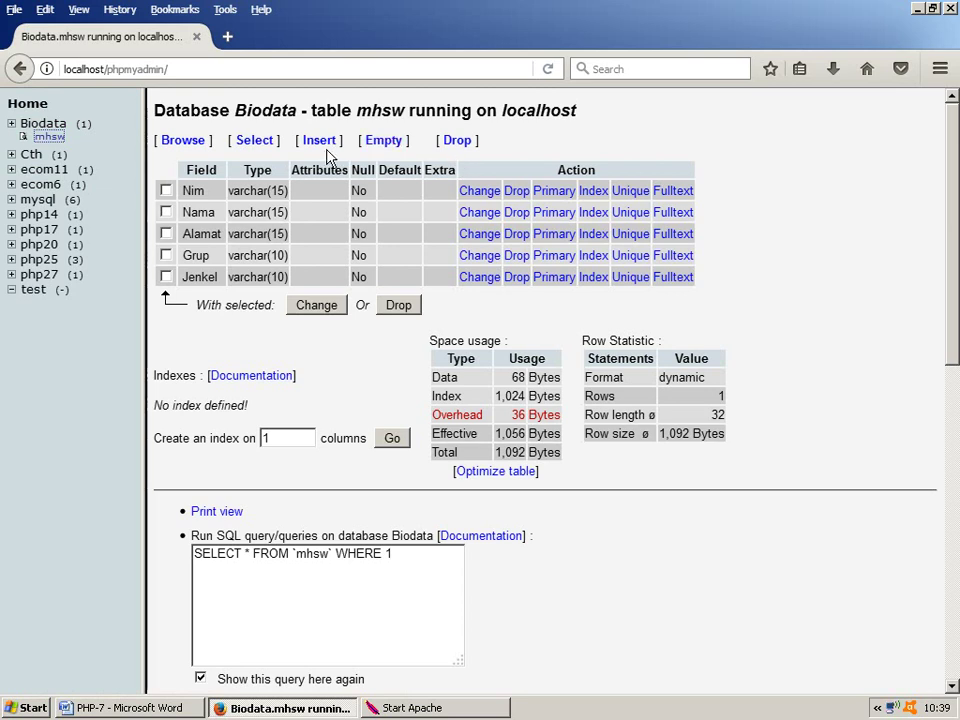
{"action": "left_click", "coordinate": [255, 142]}
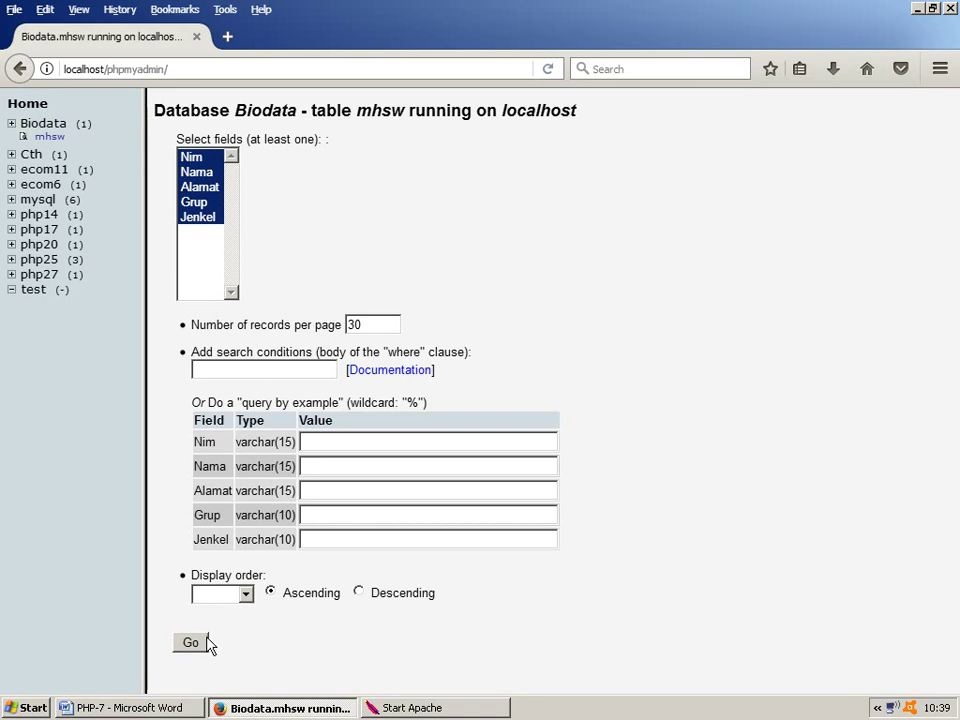
Open the mhsw table's structure, empty all its records and confirm the deletion.
{"action": "left_click", "coordinate": [55, 138]}
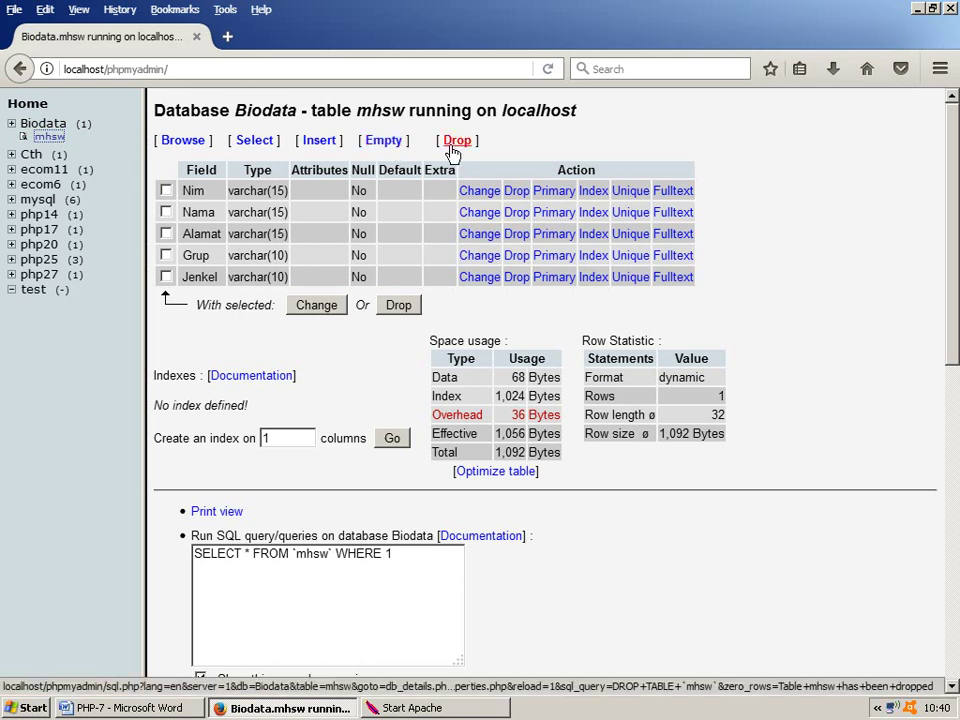
{"action": "left_click", "coordinate": [381, 145]}
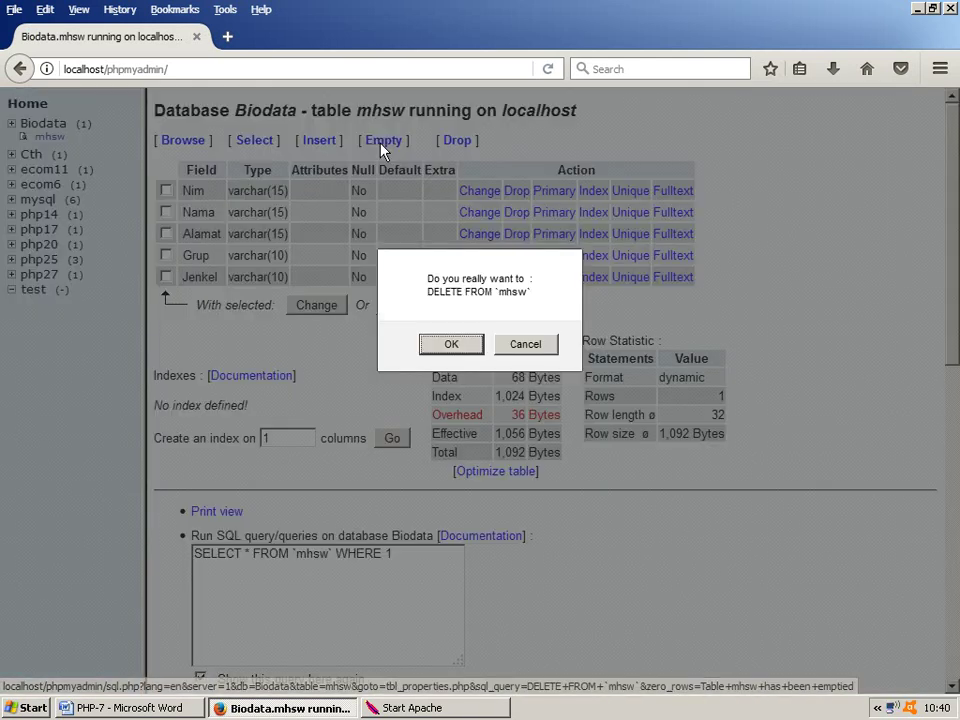
{"action": "left_click", "coordinate": [447, 345]}
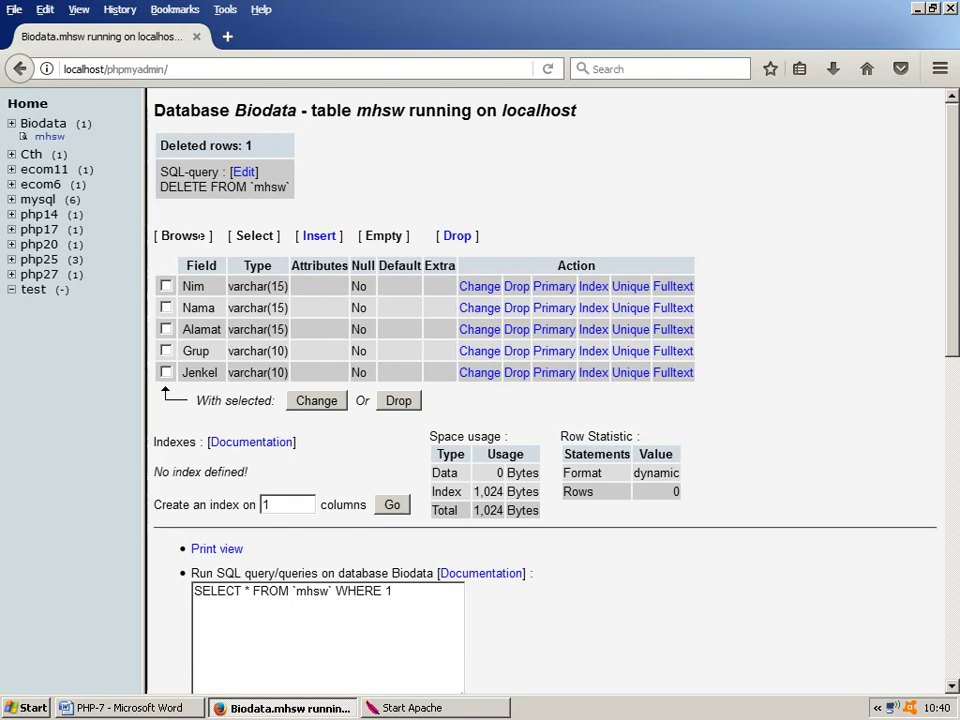
{"action": "double_click", "coordinate": [203, 235]}
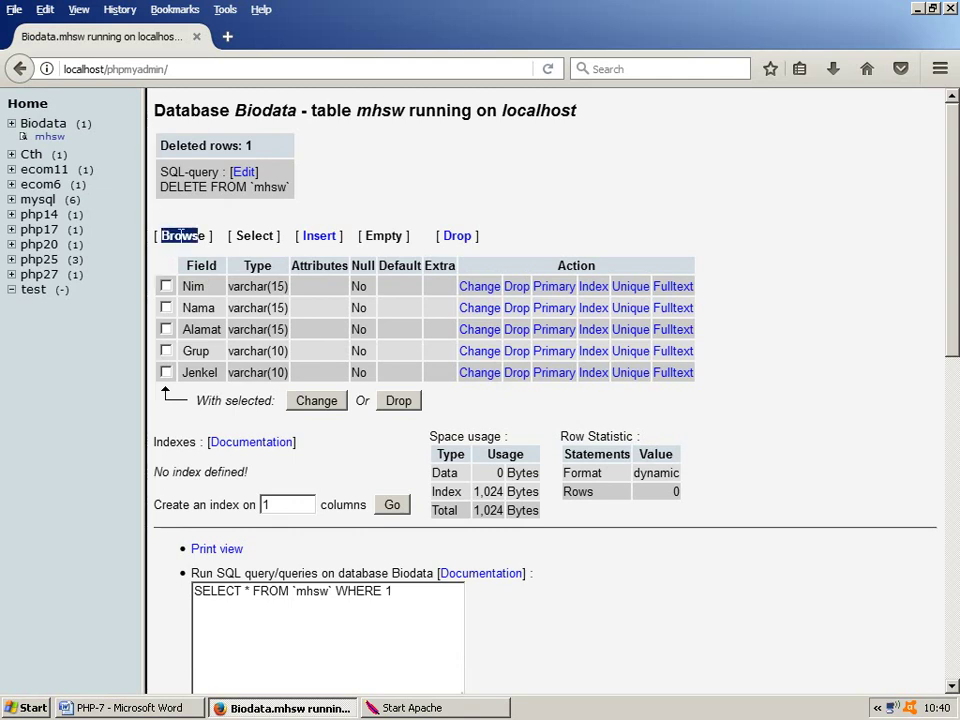
{"action": "left_click", "coordinate": [203, 235]}
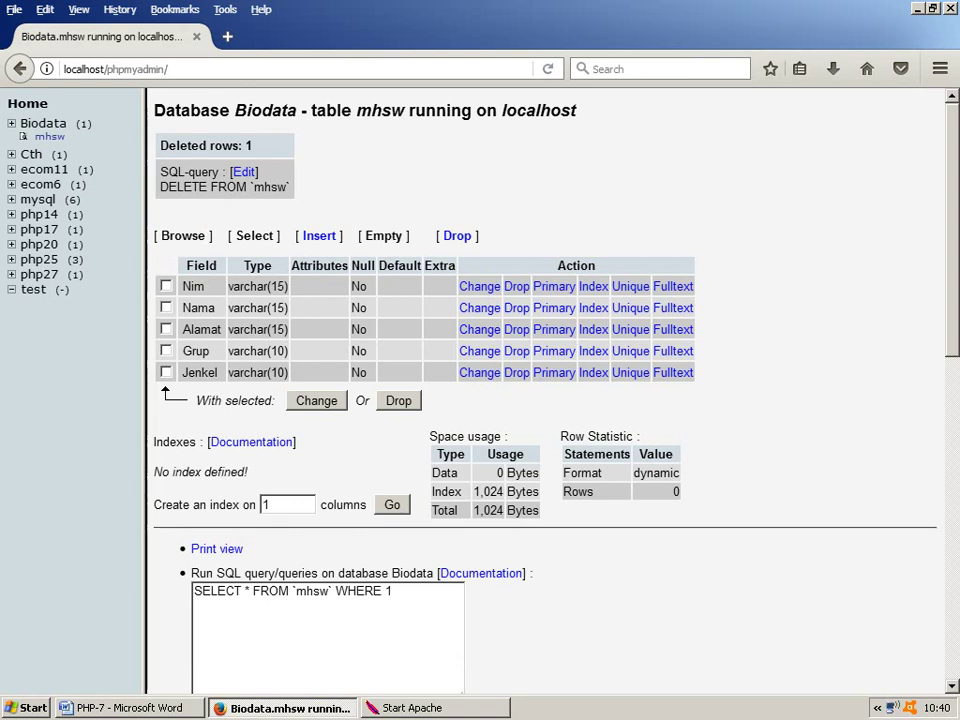
{"action": "left_click_drag", "start_coordinate": [201, 235], "coordinate": [164, 235]}
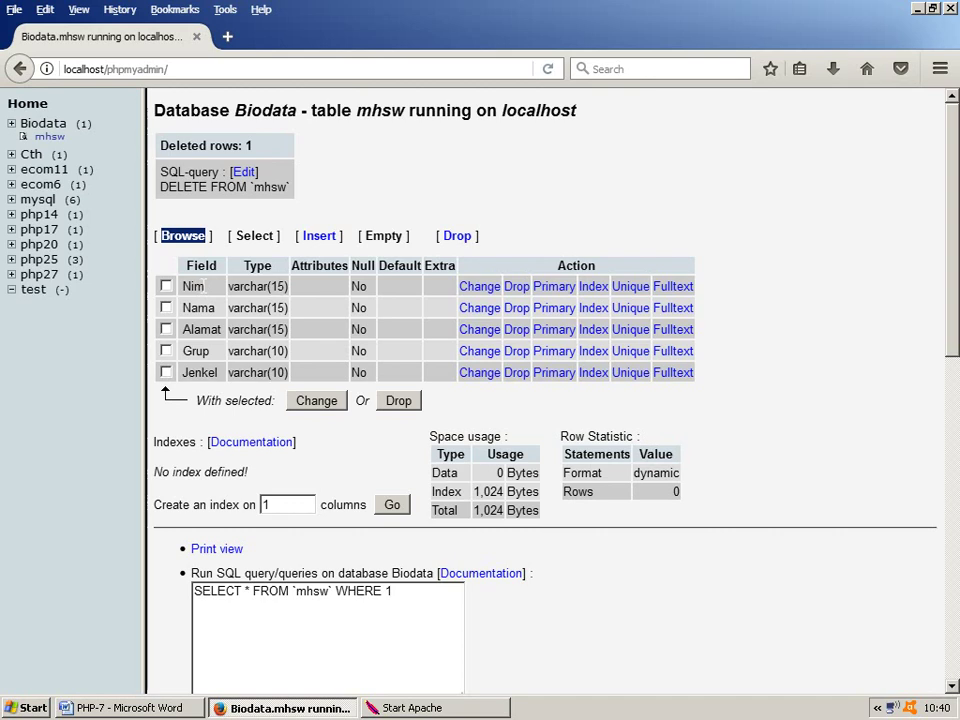
Rename the Nim field of the mhsw table to Kode and save the change.
{"action": "double_click", "coordinate": [177, 292]}
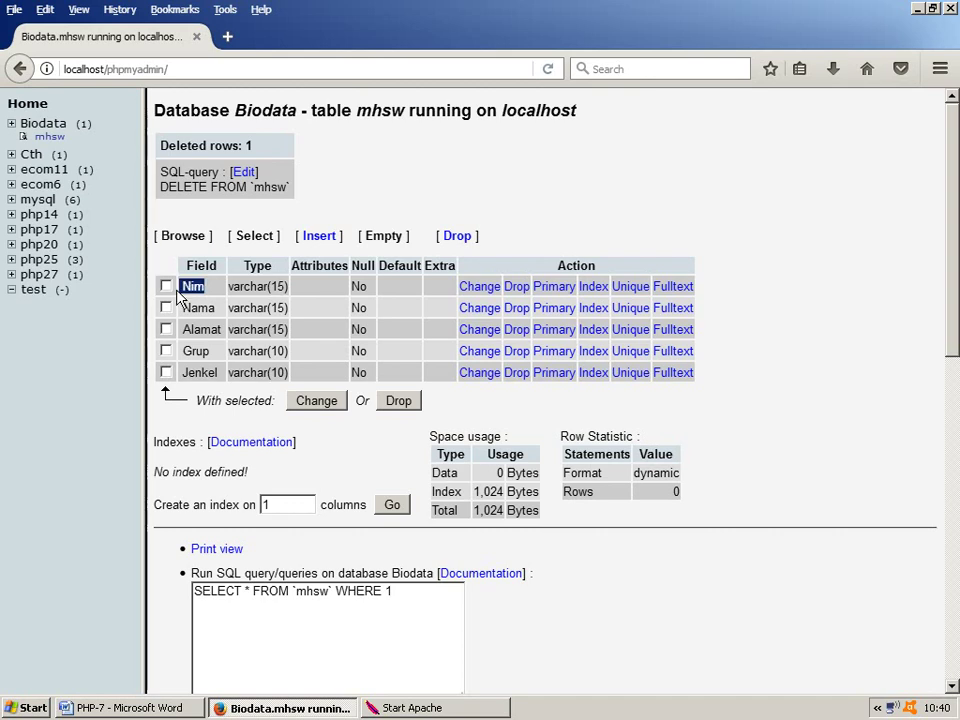
{"action": "left_click", "coordinate": [471, 290]}
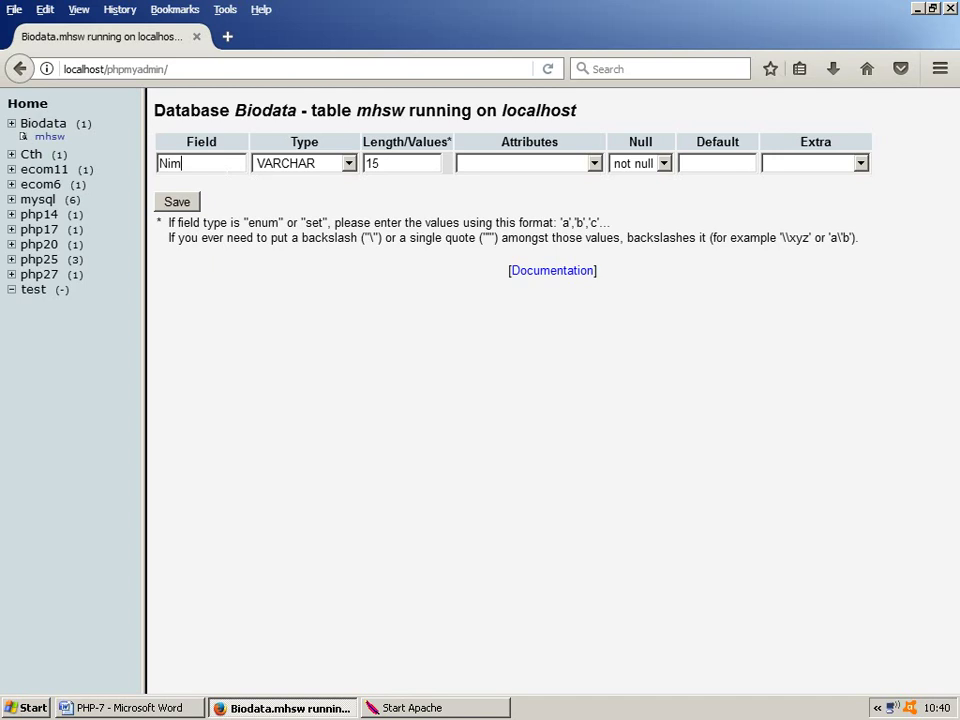
{"action": "key", "text": "BackSpace"}
{"action": "key", "text": "BackSpace"}
{"action": "key", "text": "BackSpace"}
{"action": "type", "text": "Kode"}
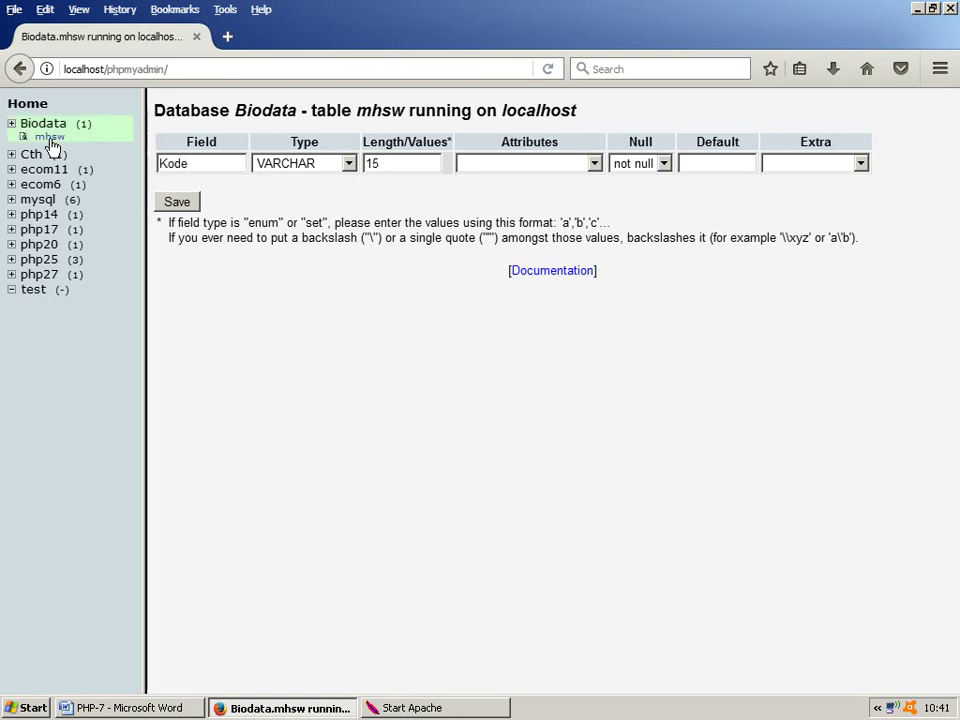
{"action": "left_click", "coordinate": [176, 203]}
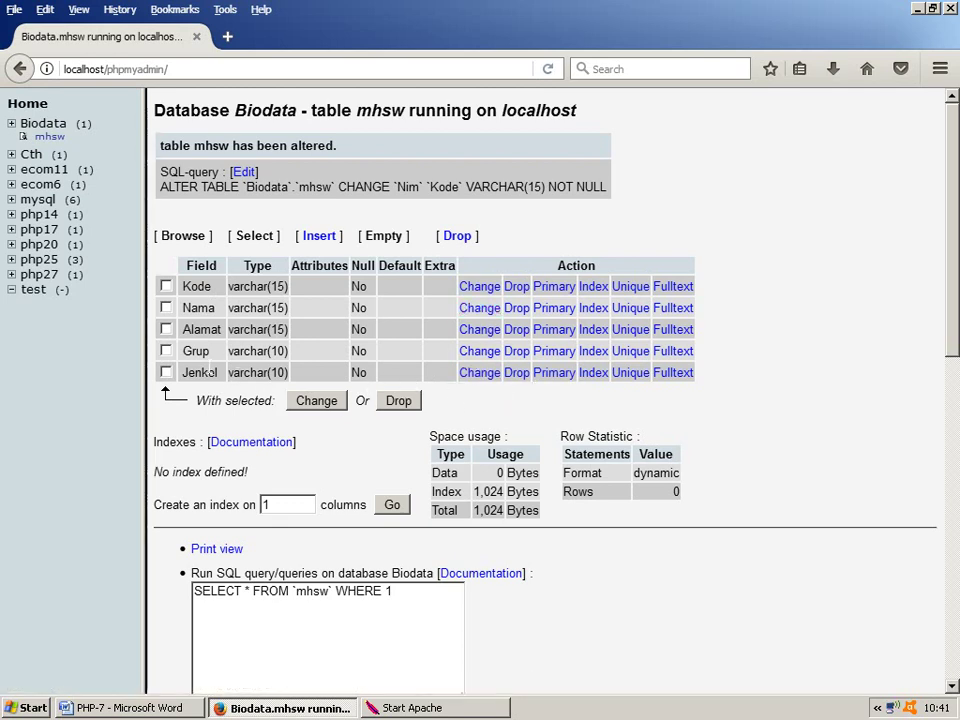
Drop the Jenkel field from the mhsw table and confirm the removal.
{"action": "left_click", "coordinate": [167, 373]}
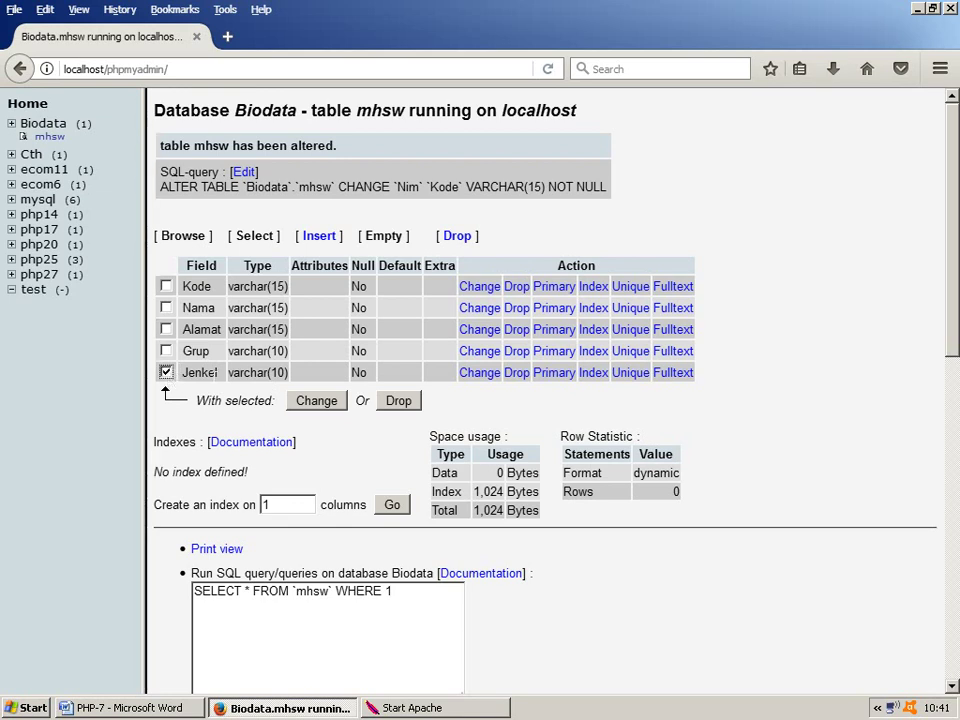
{"action": "left_click", "coordinate": [398, 401]}
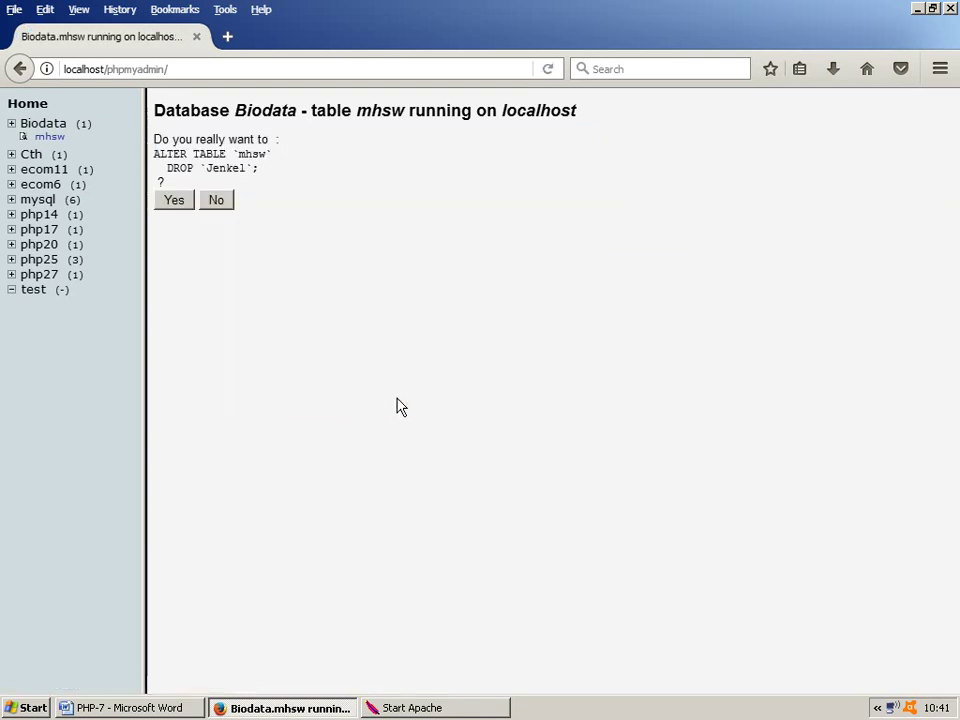
{"action": "left_click", "coordinate": [176, 201]}
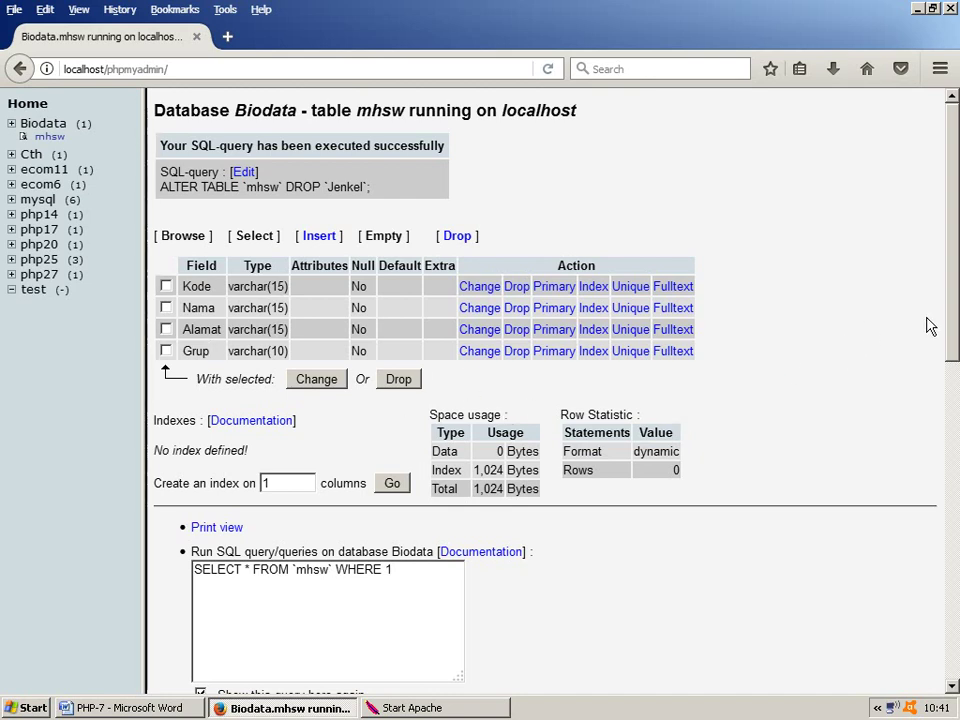
Alter the mhsw table's order so that it is sorted by the Grup field.
{"action": "left_click_drag", "start_coordinate": [955, 348], "coordinate": [955, 432]}
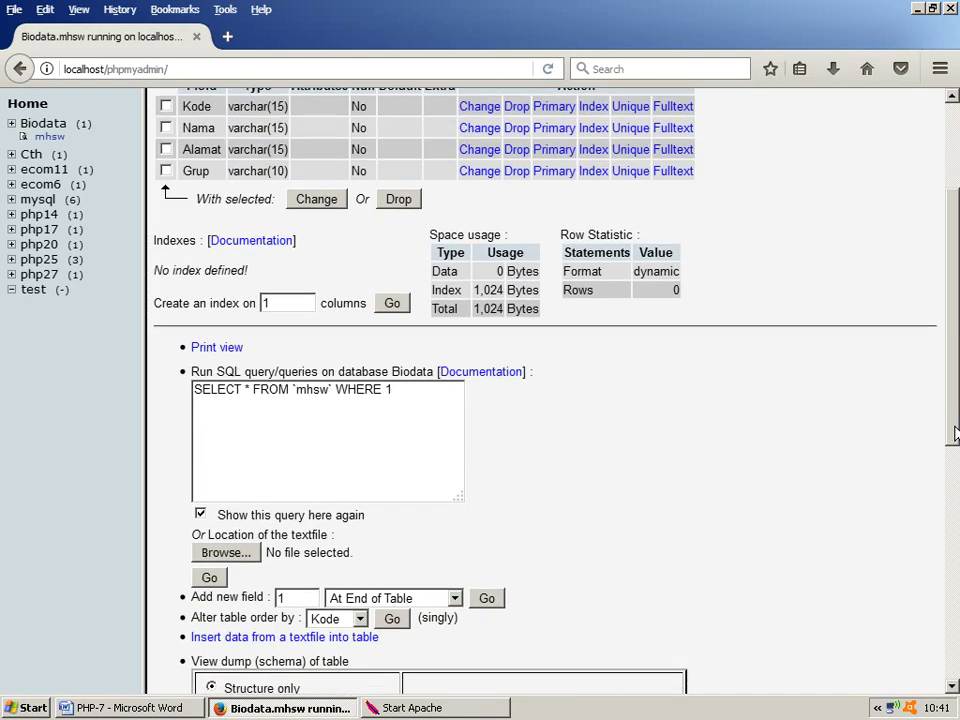
{"action": "left_click_drag", "start_coordinate": [955, 432], "coordinate": [955, 494]}
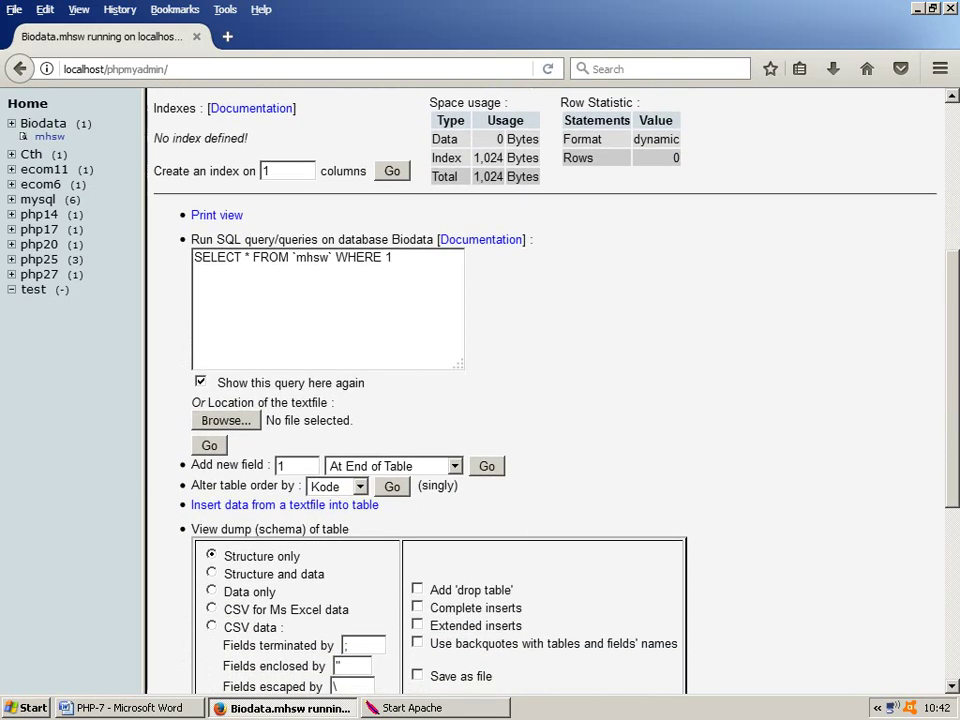
{"action": "left_click_drag", "start_coordinate": [214, 465], "coordinate": [262, 465]}
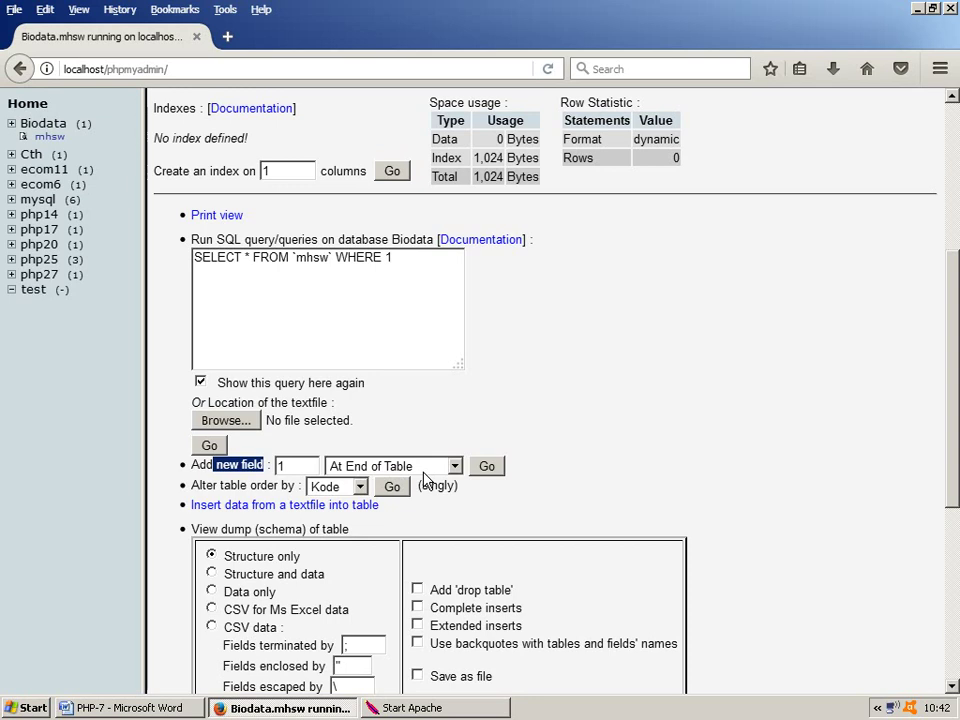
{"action": "left_click", "coordinate": [357, 488]}
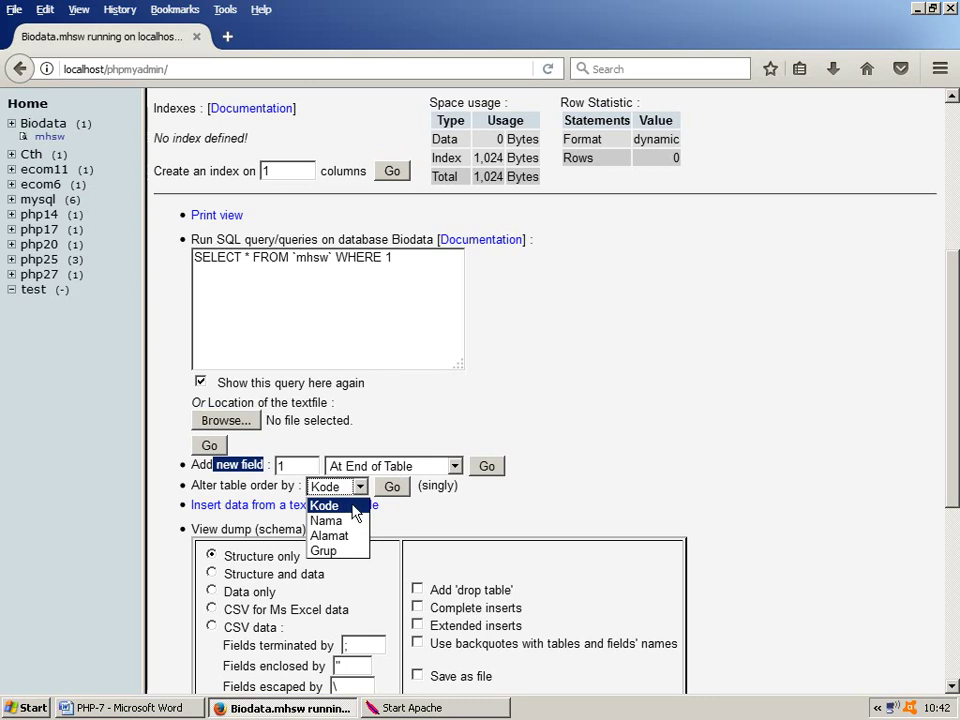
{"action": "left_click", "coordinate": [341, 552]}
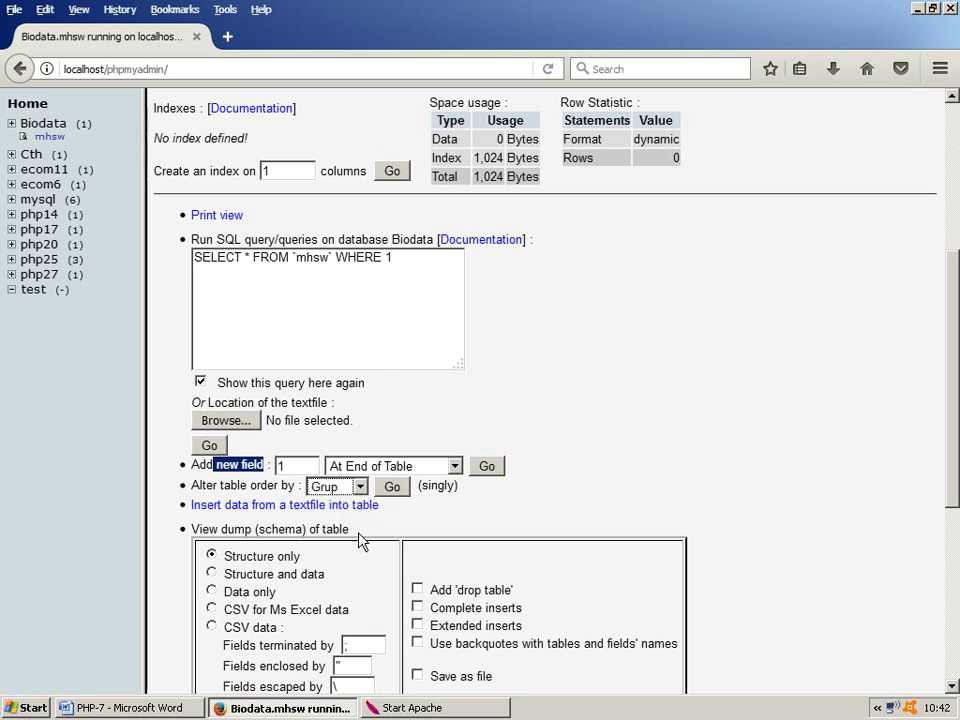
{"action": "left_click", "coordinate": [392, 487]}
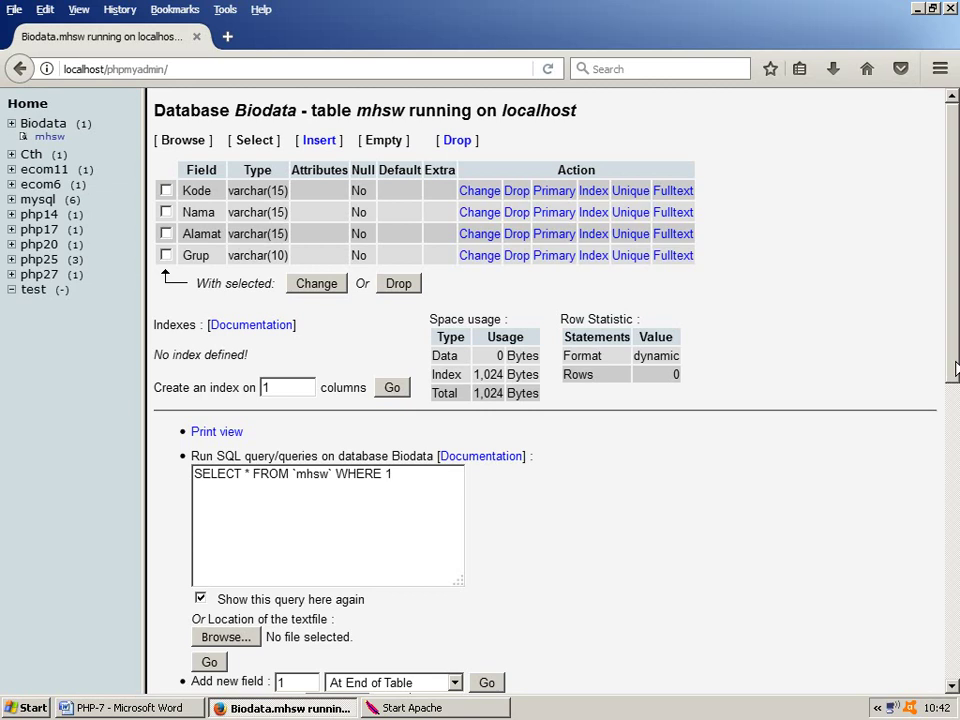
Add one new field at the end of the mhsw table, named Jenkel with type VARCHAR and length 10, and save it.
{"action": "left_click_drag", "start_coordinate": [950, 372], "coordinate": [953, 449]}
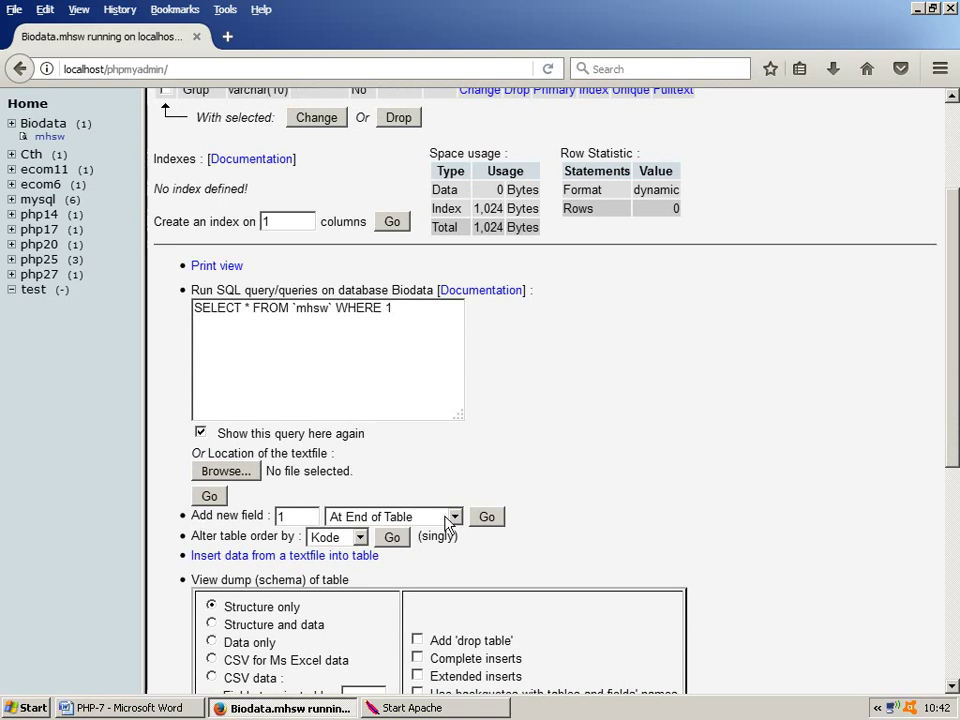
{"action": "left_click", "coordinate": [485, 520]}
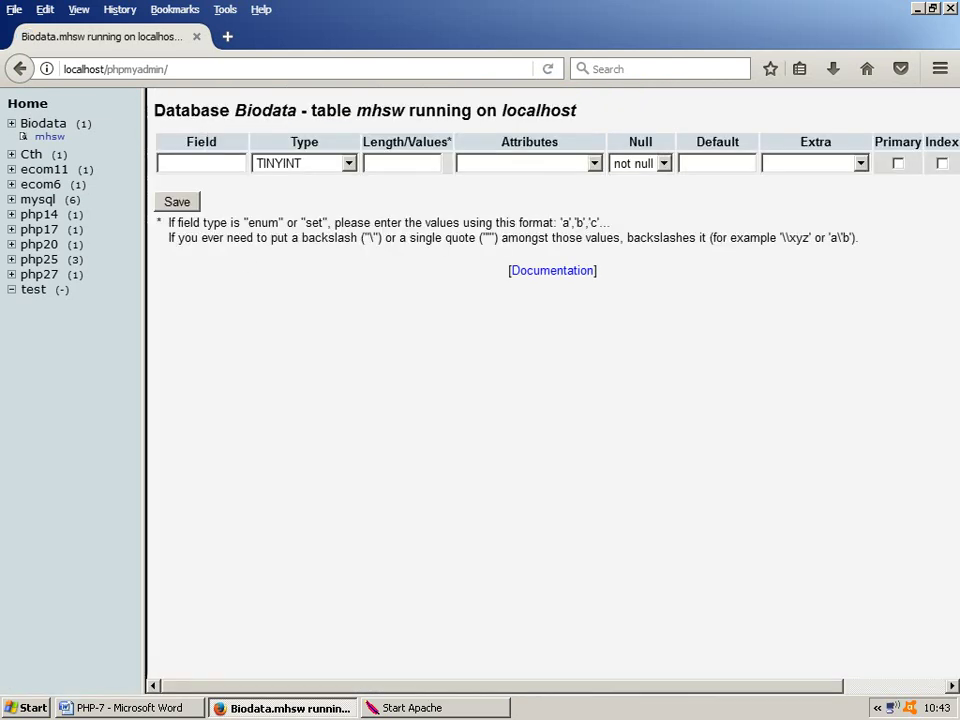
{"action": "left_click", "coordinate": [200, 163]}
{"action": "type", "text": "Jwn"}
{"action": "key", "text": "BackSpace"}
{"action": "key", "text": "BackSpace"}
{"action": "key", "text": "Down"}
{"action": "key", "text": "Tab"}
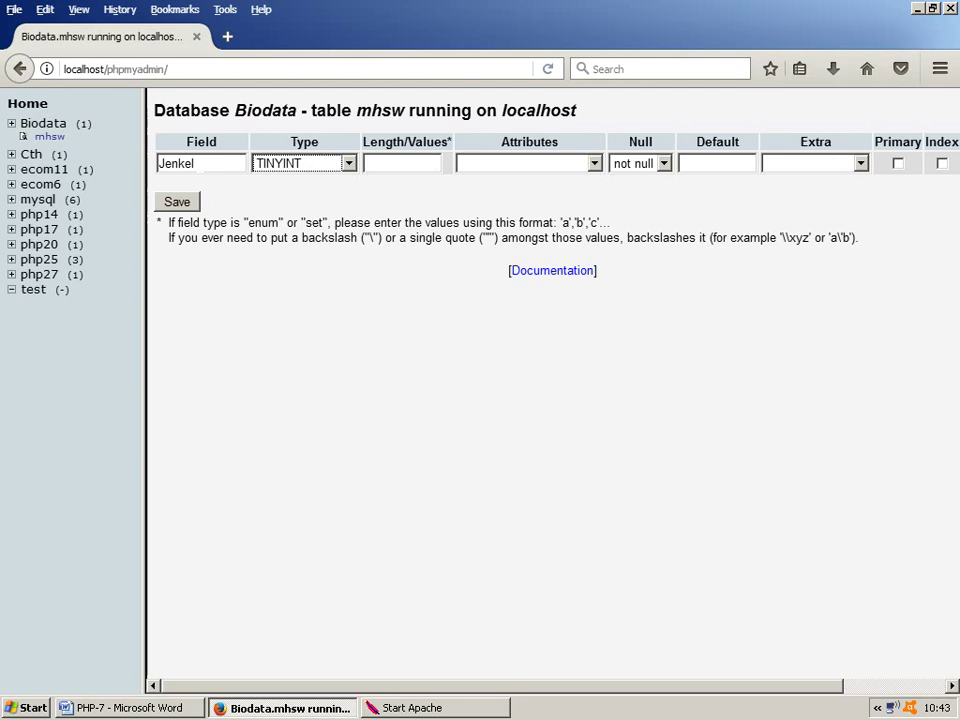
{"action": "key", "text": "v"}
{"action": "key", "text": "Tab"}
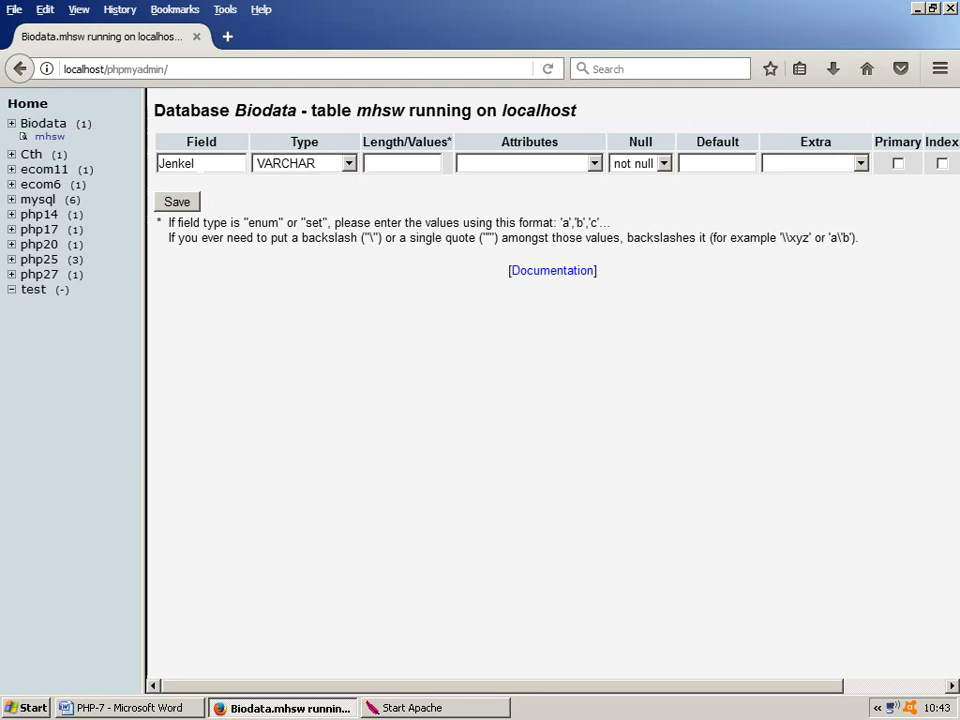
{"action": "type", "text": "10"}
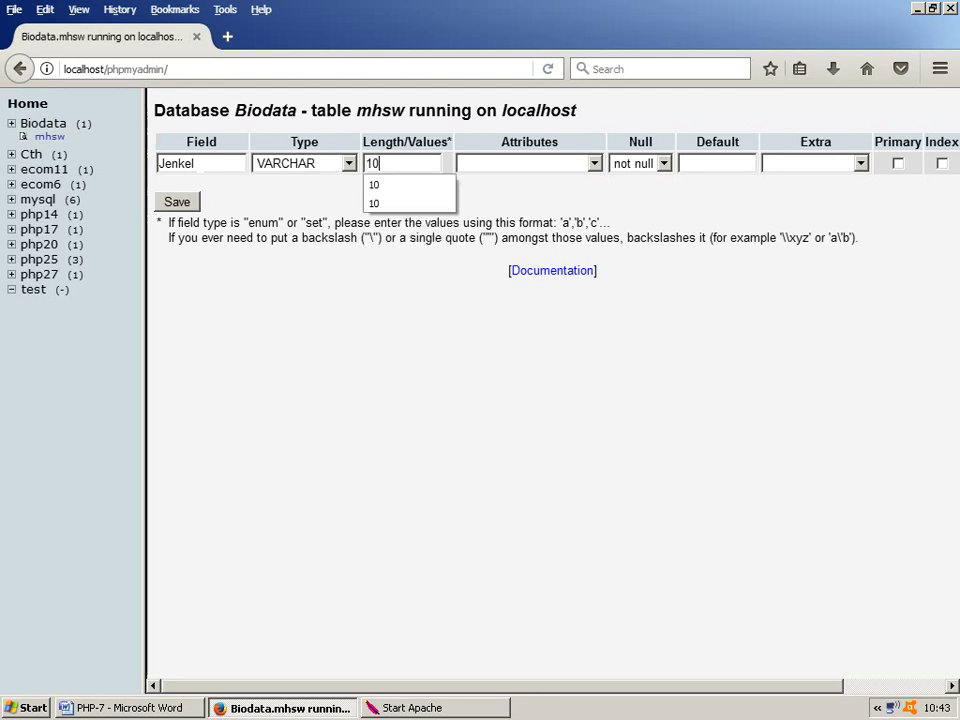
{"action": "left_click", "coordinate": [172, 203]}
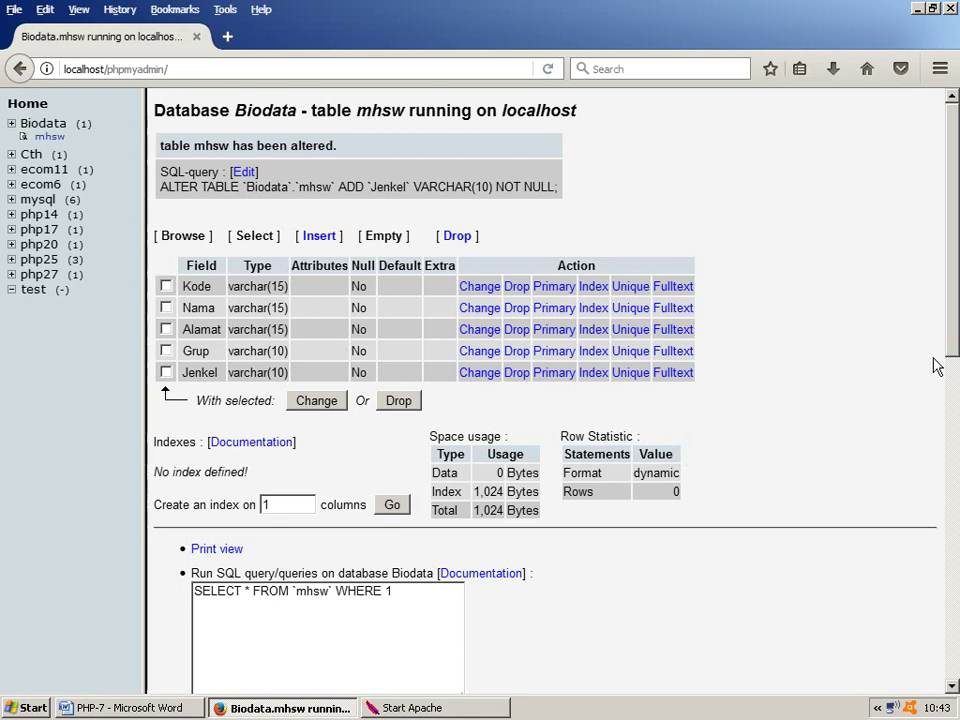
Minimize the browser and the PHP-7 Word document to return to the desktop.
{"action": "mouse_move", "coordinate": [953, 345]}
{"action": "left_mouse_down"}
{"action": "mouse_move", "coordinate": [953, 428]}
{"action": "mouse_move", "coordinate": [953, 345]}
{"action": "left_mouse_up"}
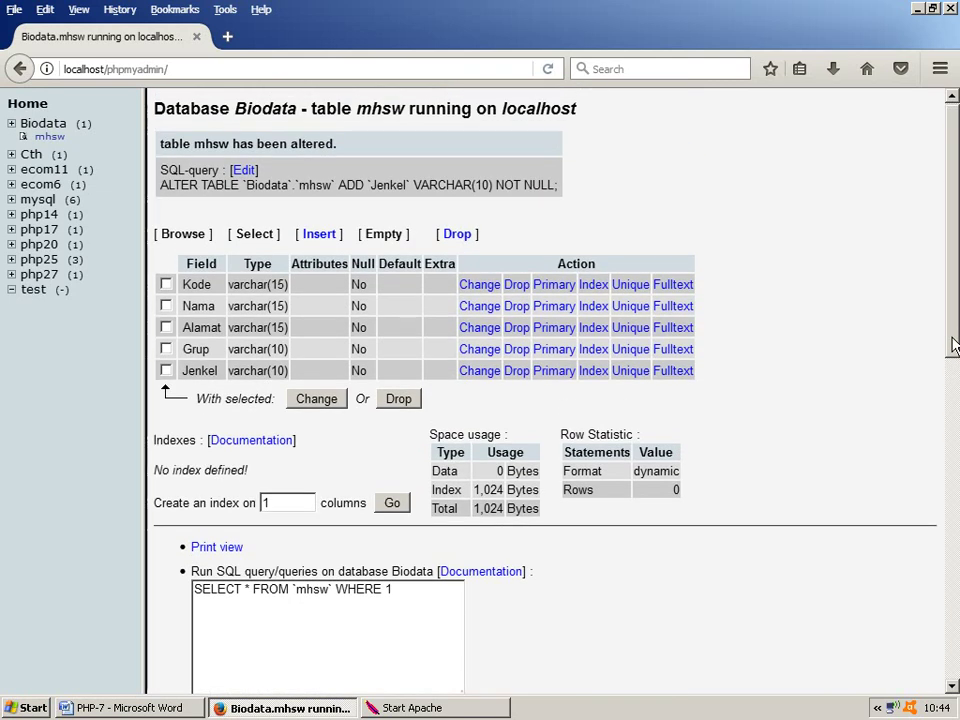
{"action": "left_click", "coordinate": [918, 12]}
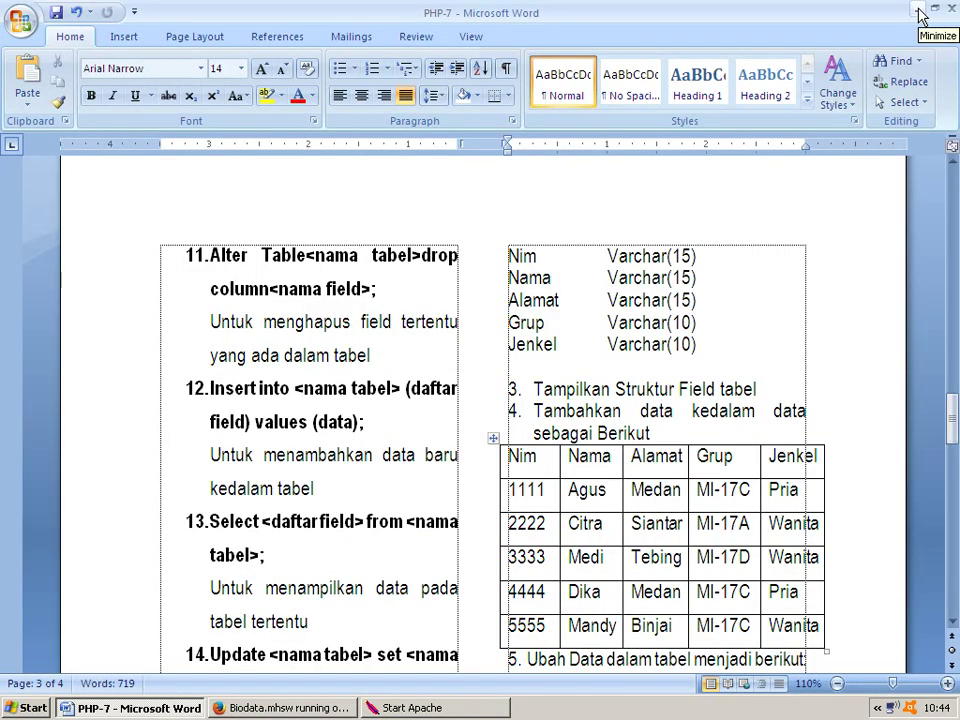
{"action": "left_click", "coordinate": [920, 12]}
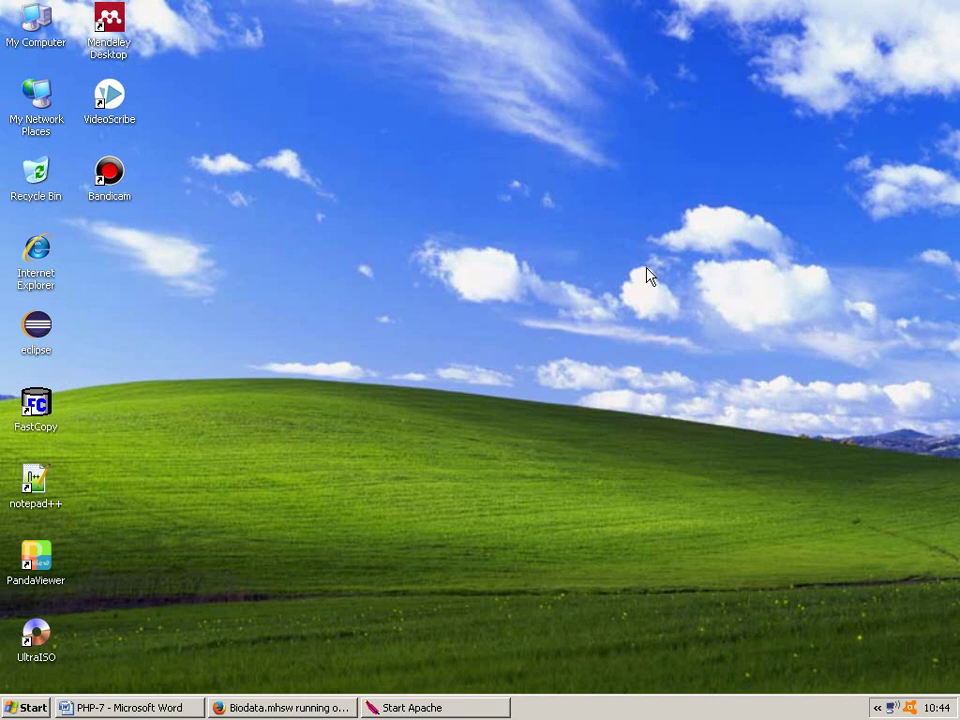